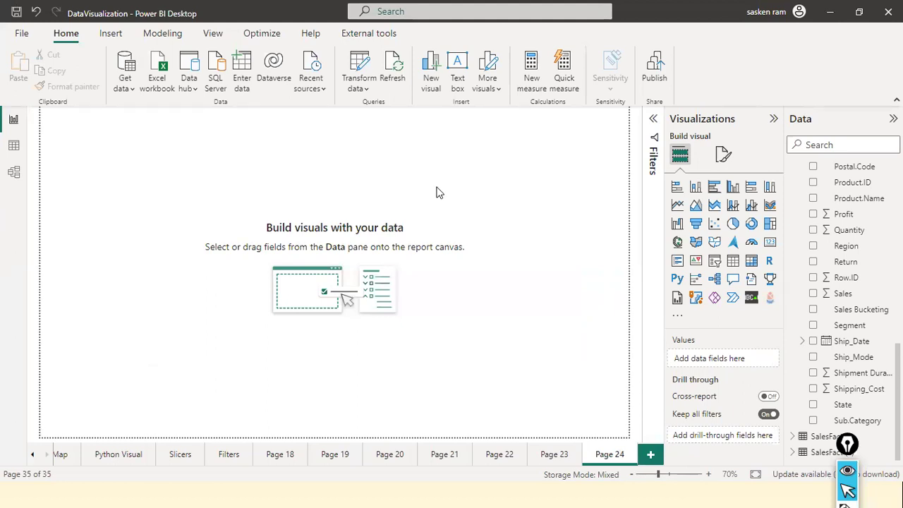
- Add a gauge visual in the upper-left area of the report page and use the Sales field as its value
left_click(750, 243)
left_click_drag(134, 178, 319, 234)
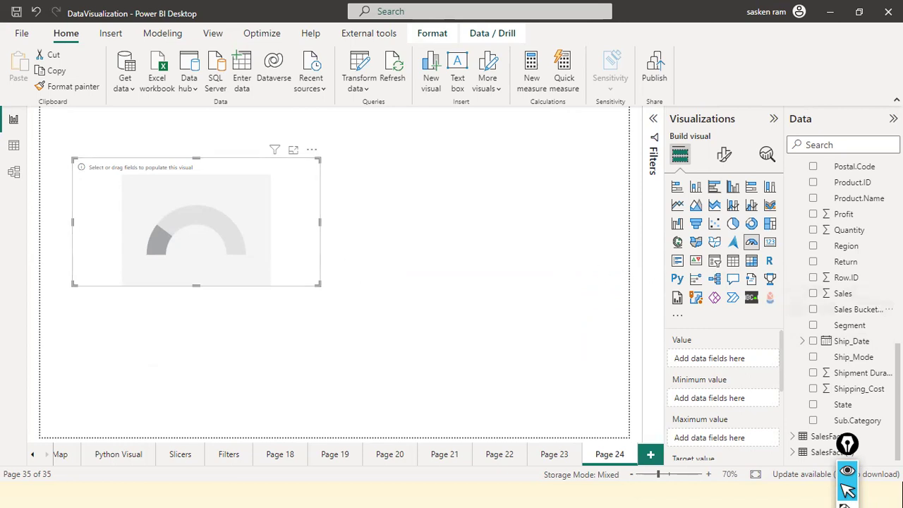
left_click_drag(843, 294, 228, 219)
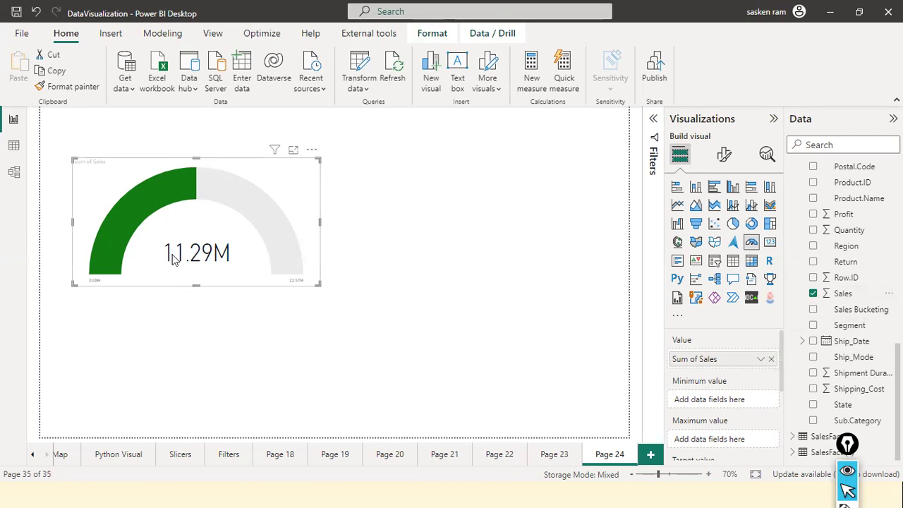
mouse_move(226, 259)
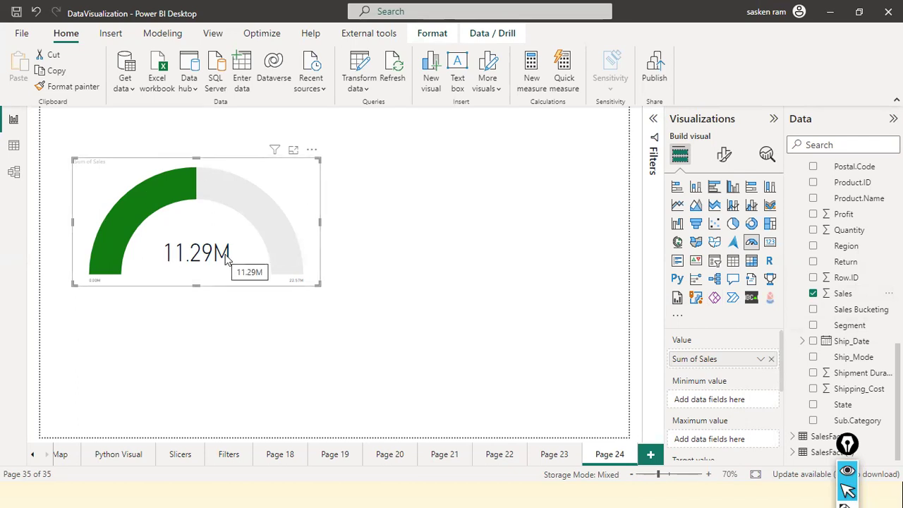
mouse_move(213, 186)
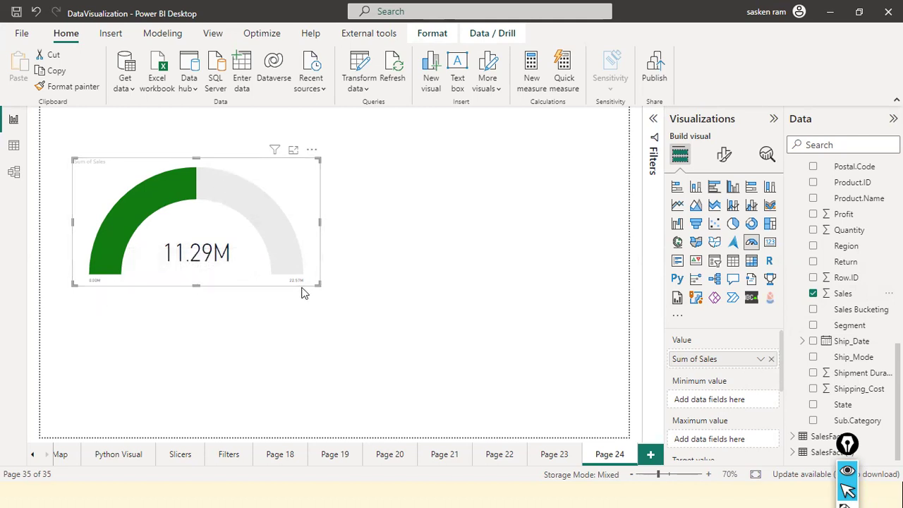
- Set the minimum of the sales gauge's axis to 5000000
left_click(716, 160)
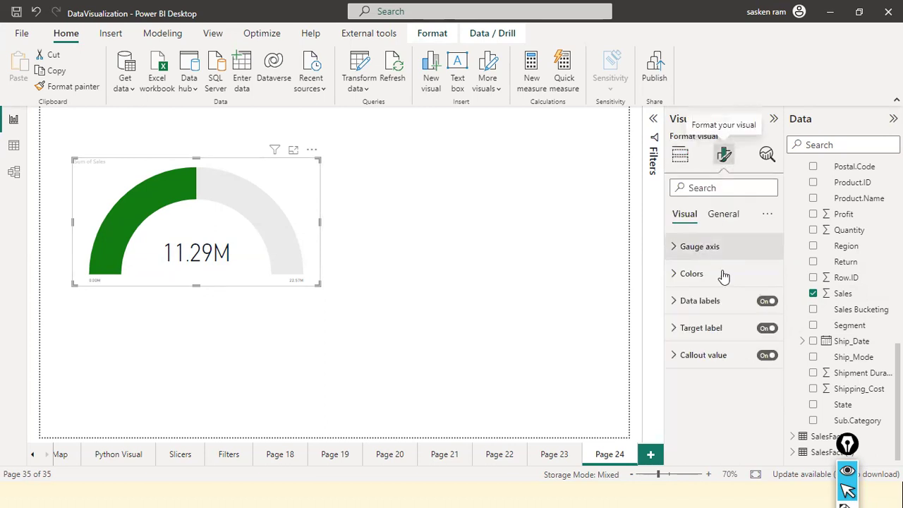
left_click(675, 248)
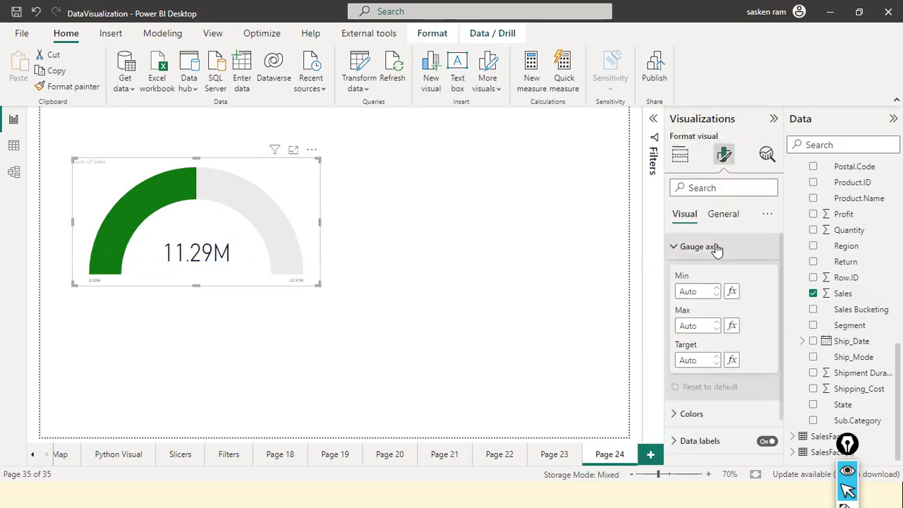
scroll(714, 337, "down", 1)
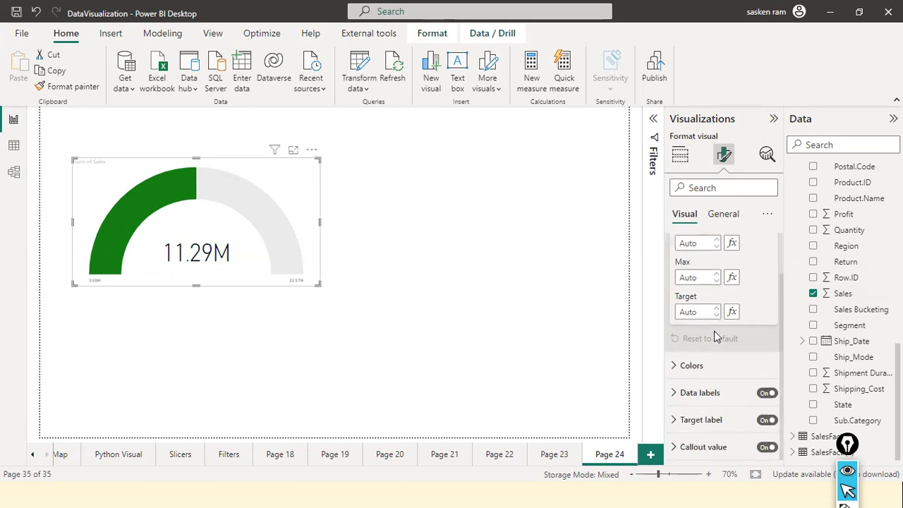
scroll(714, 337, "up", 1)
left_click(716, 292)
type("1")
key("Return")
type("5")
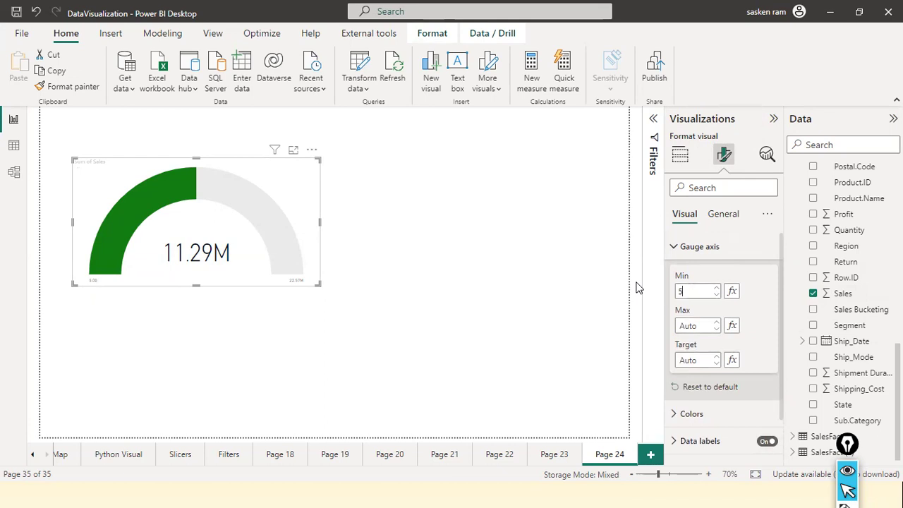
type("000000")
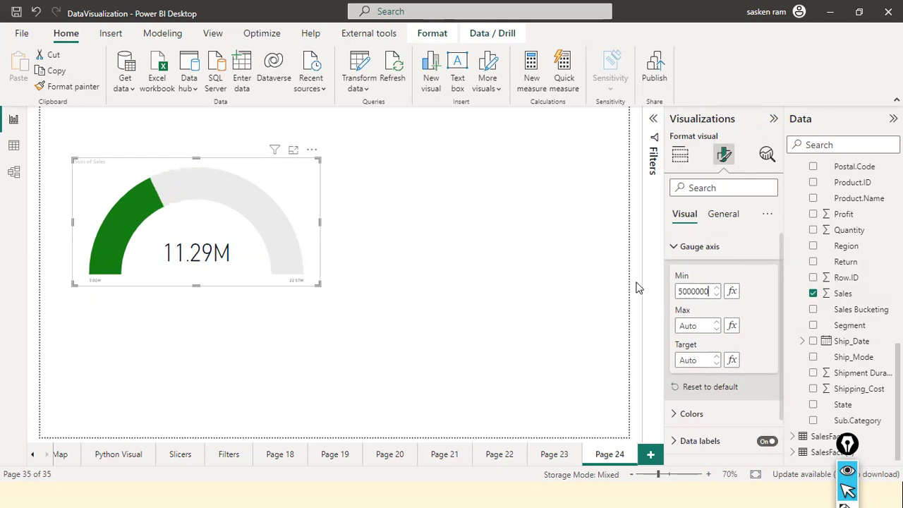
key("BackSpace")
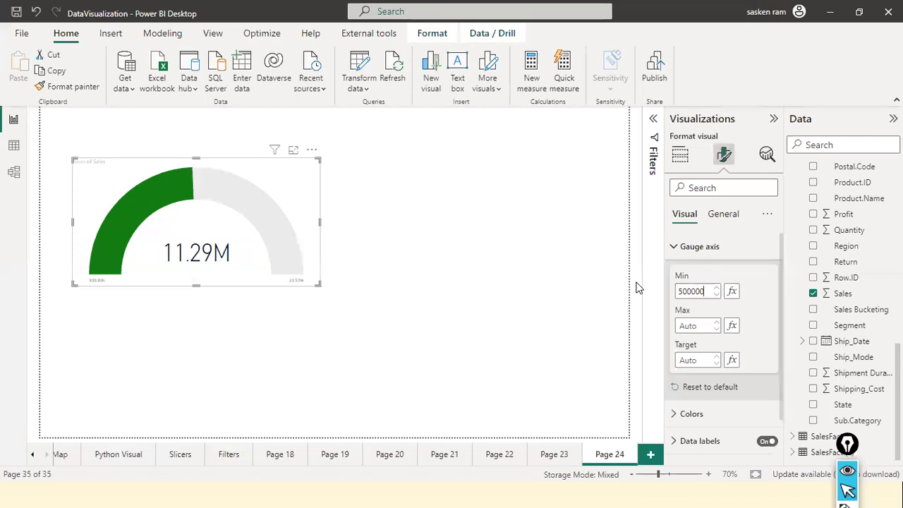
type("0")
- Set the maximum of the sales gauge's axis to 20000000
key("Tab")
key("Tab")
type("20000000")
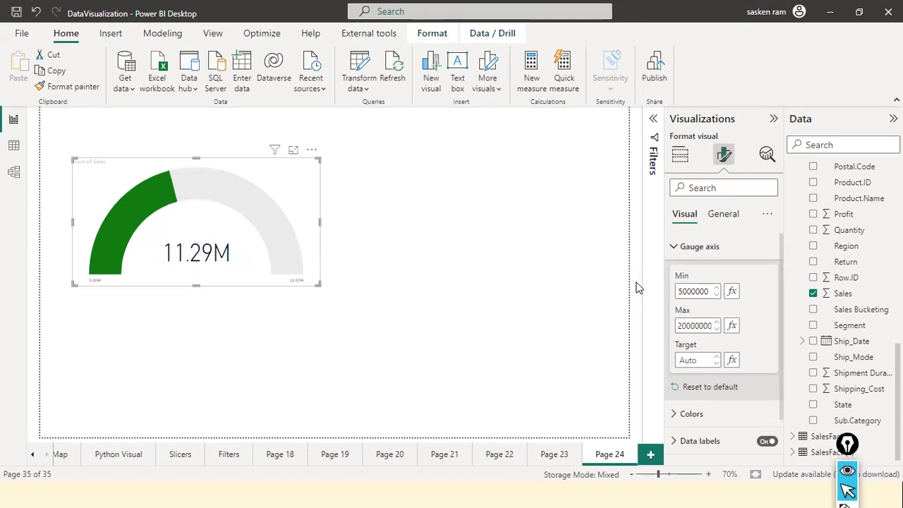
key("Tab")
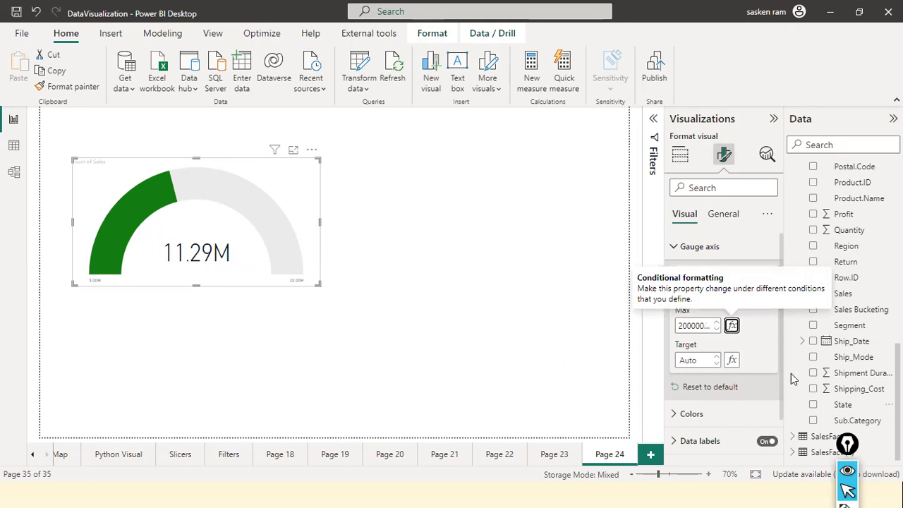
- Set the sales gauge's target value to 5000000 and deselect the visual
left_click(703, 365)
type("1000")
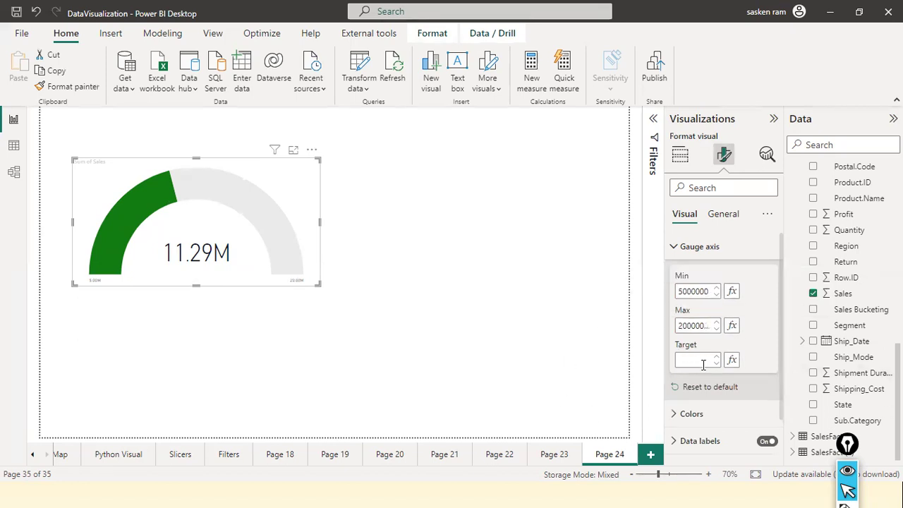
type("000")
key("Return")
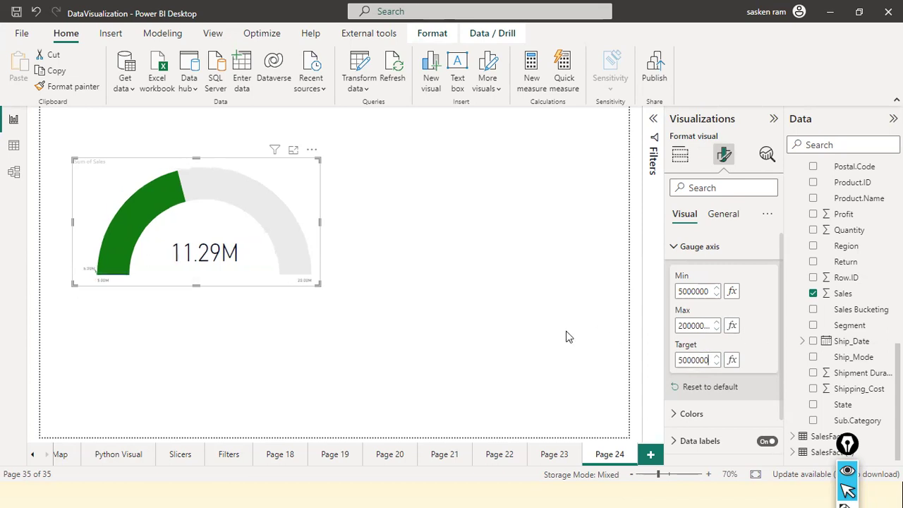
left_click(490, 331)
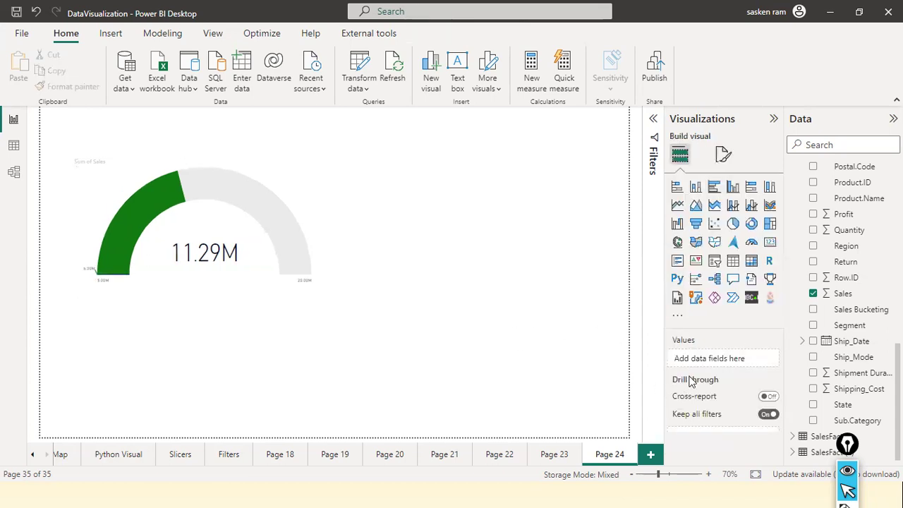
- Try to change the sales gauge's target value to 1000000
left_click(265, 227)
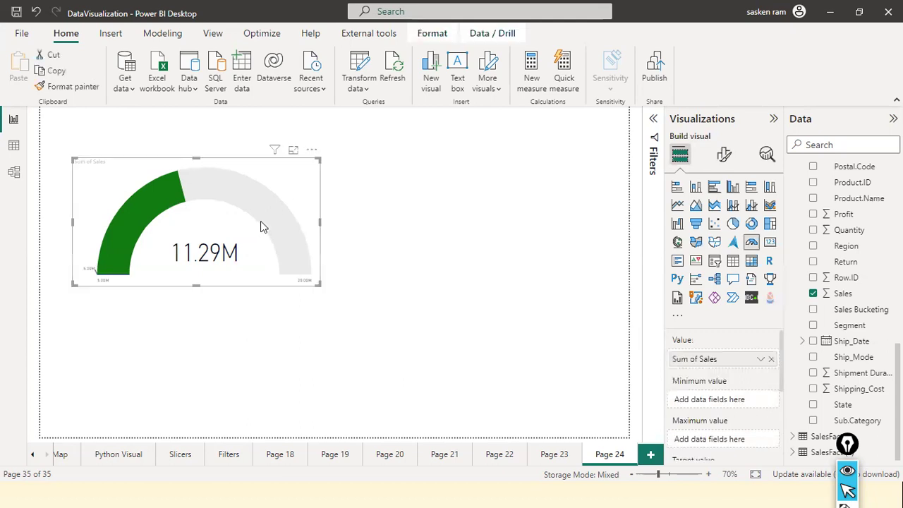
left_click(719, 156)
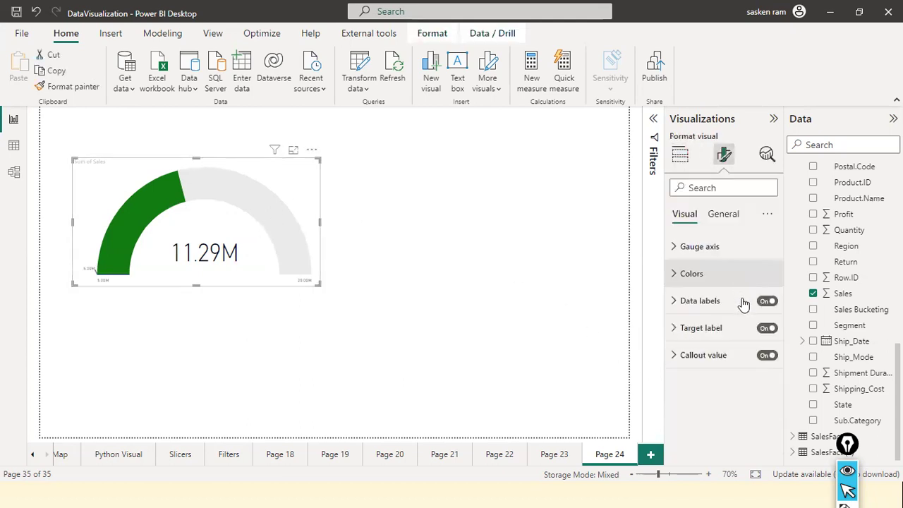
left_click(675, 247)
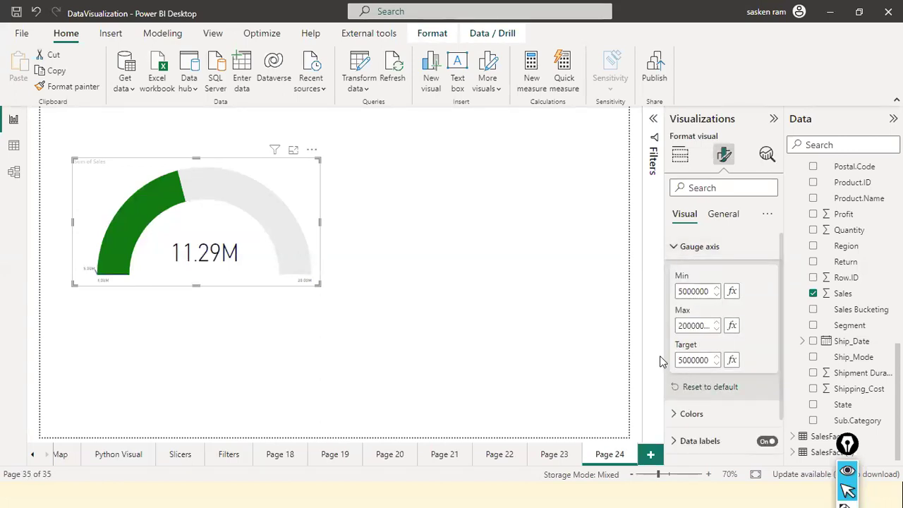
left_click_drag(685, 359, 678, 358)
type("1")
left_click_drag(690, 361, 726, 361)
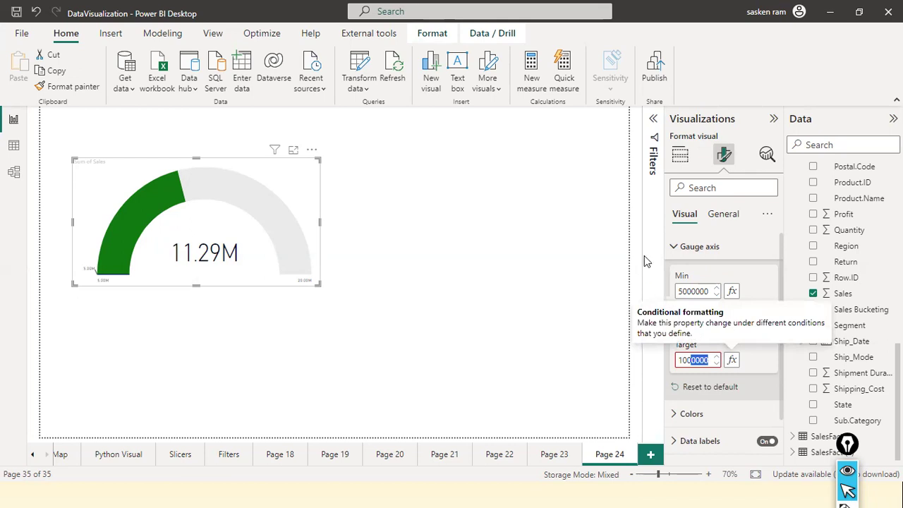
left_click(565, 321)
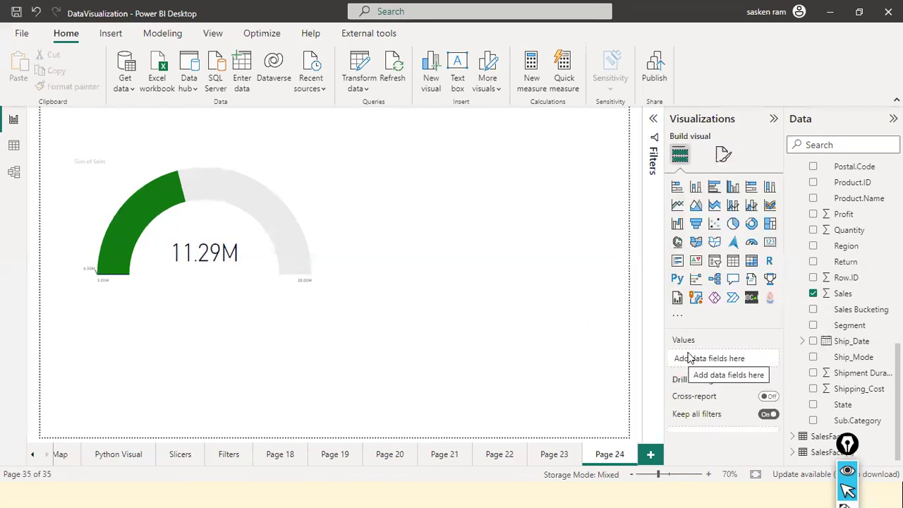
- Reselect the sales gauge and set its axis target to 10000000
left_click(723, 153)
left_click(250, 235)
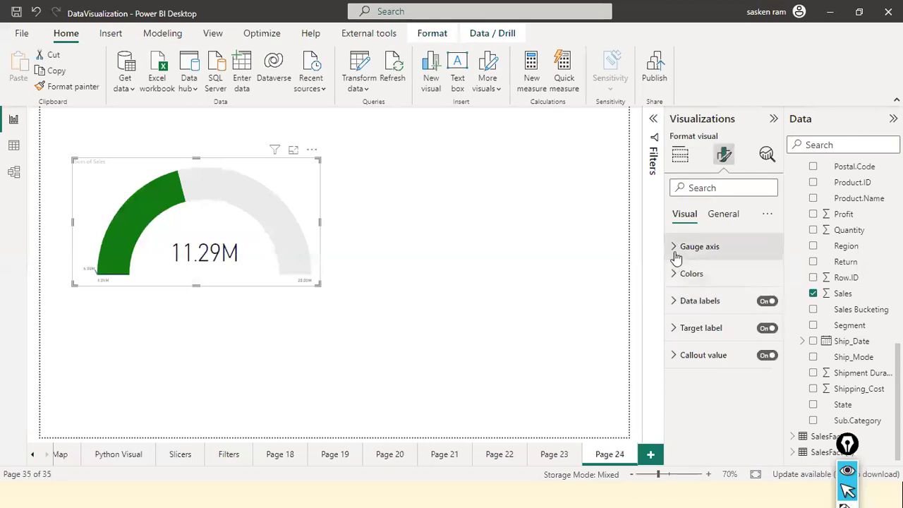
left_click(676, 249)
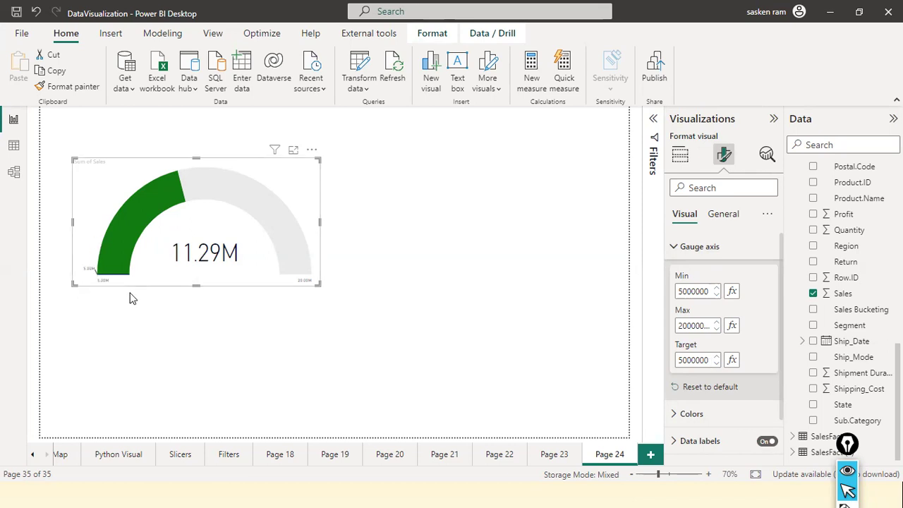
left_click(680, 360)
type("10")
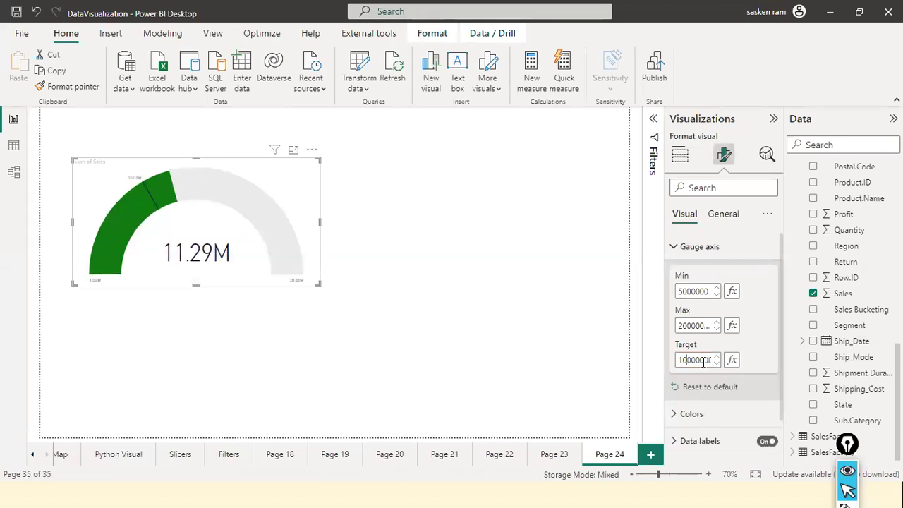
double_click(703, 362)
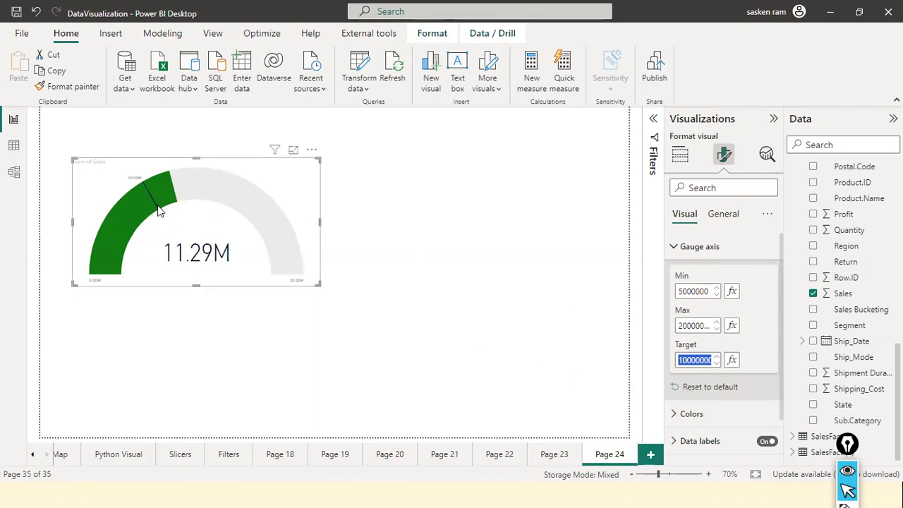
- Shift the gauge slightly down and to the right, and reduce its width and height
left_click_drag(127, 170, 141, 183)
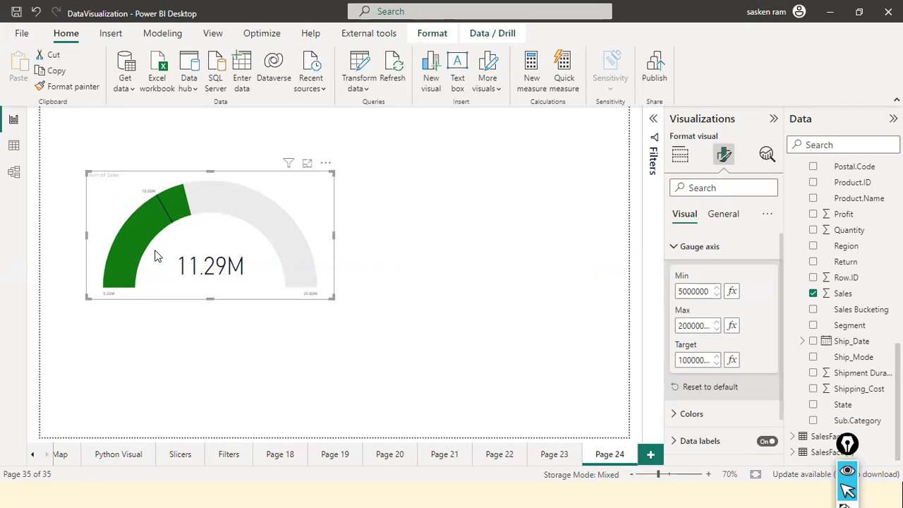
mouse_move(242, 267)
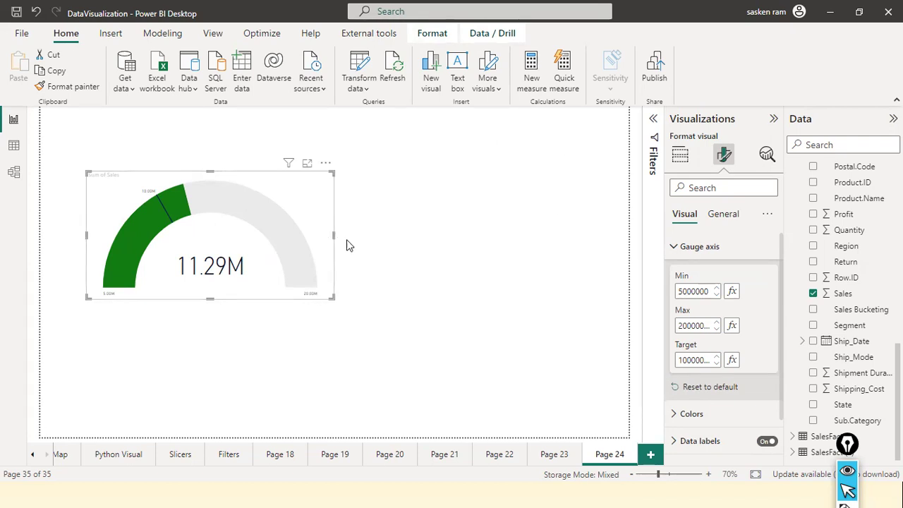
left_click_drag(333, 238, 298, 238)
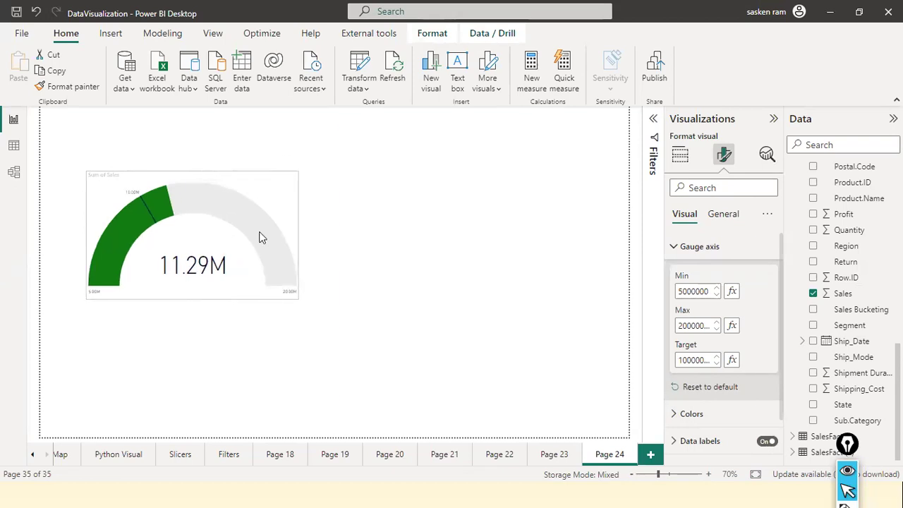
left_click_drag(165, 298, 170, 265)
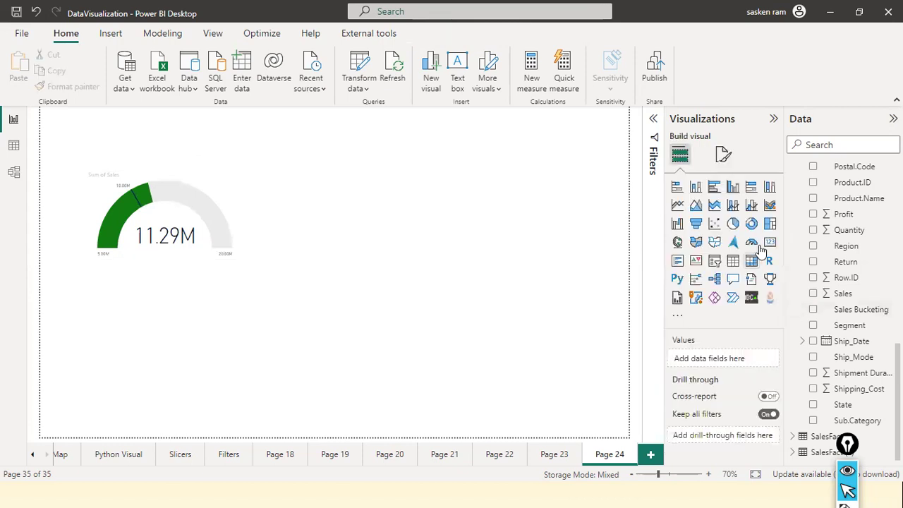
- Add a card visual showing Sales to the right of the gauge and shrink it to a compact size
left_click(770, 242)
left_click_drag(224, 328, 425, 221)
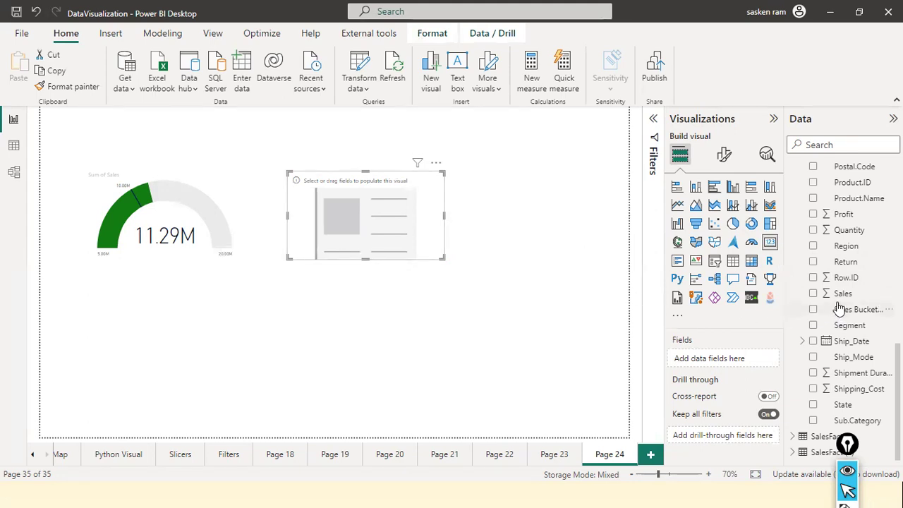
left_click_drag(843, 293, 400, 240)
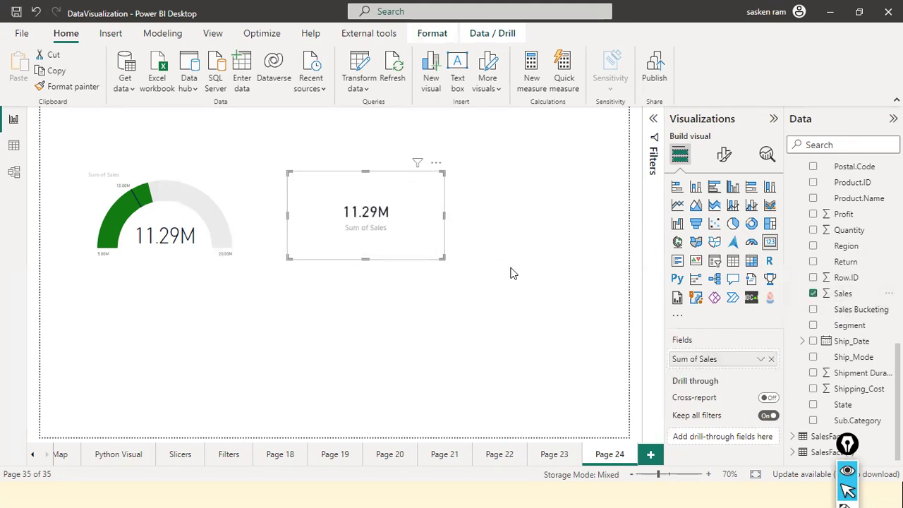
left_click(513, 273)
left_click(405, 242)
left_click_drag(442, 257, 356, 210)
- Duplicate the Sales card, place the copy directly to its right, and replace its field with Quantity
key("ctrl+c")
key("ctrl+v")
left_click_drag(443, 193, 437, 207)
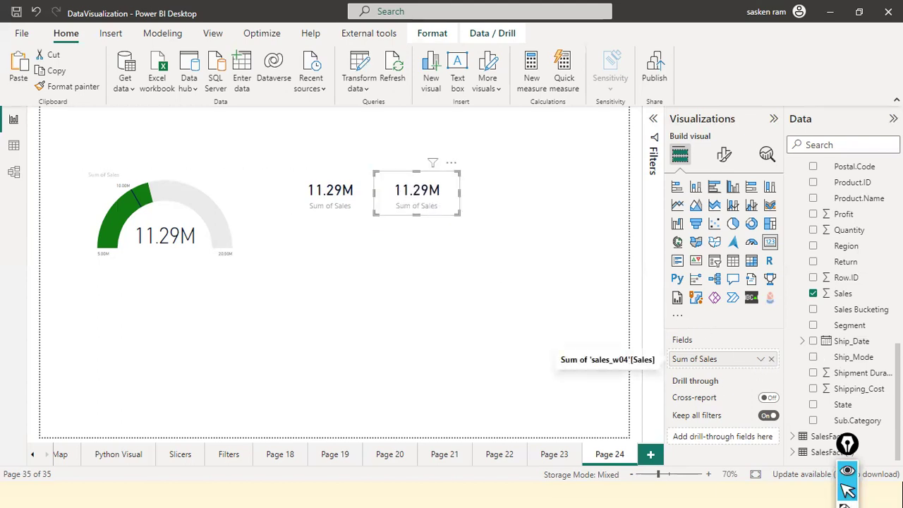
left_click(771, 359)
left_click_drag(849, 233, 423, 191)
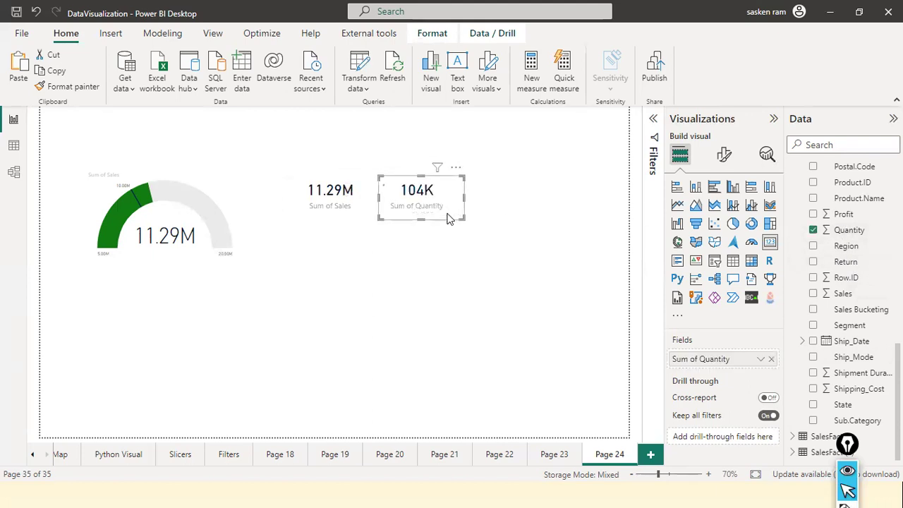
- Duplicate the Quantity card, place the copy directly to its right, and replace its field with Profit
key("ctrl+c")
key("ctrl+v")
left_click_drag(561, 201, 532, 219)
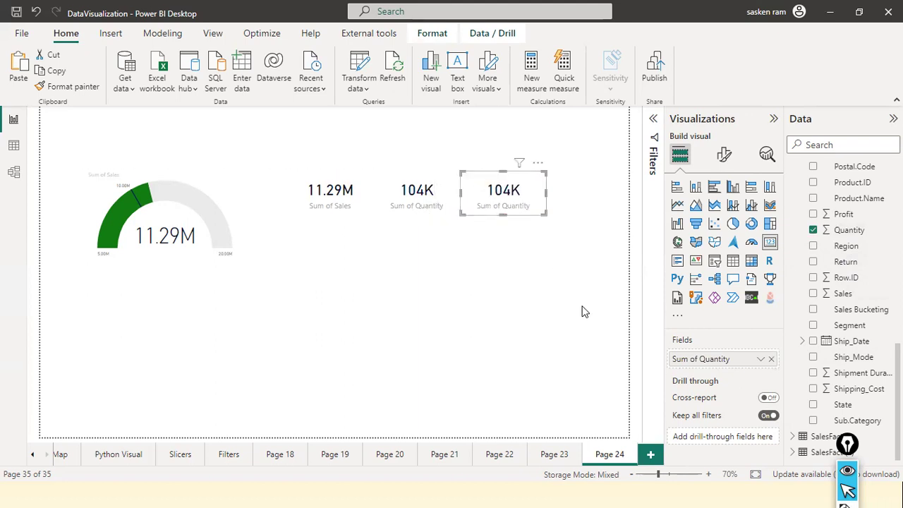
left_click(769, 361)
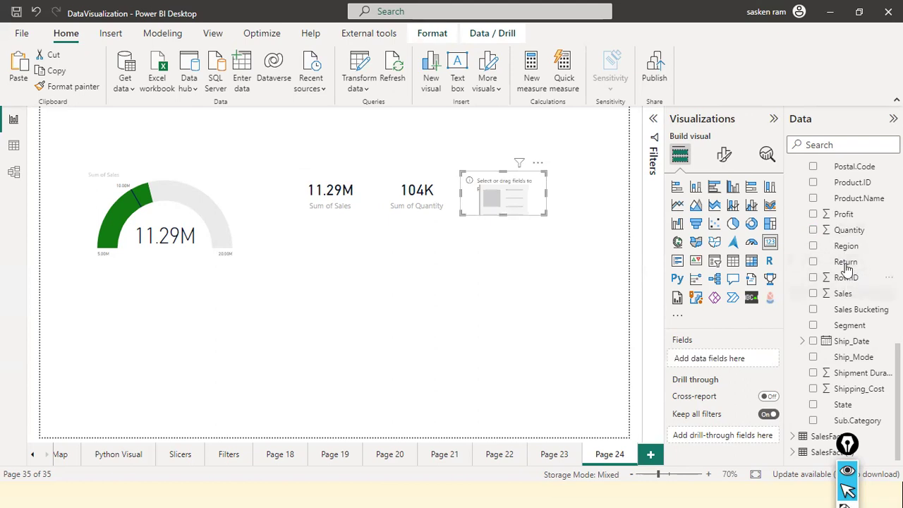
left_click_drag(842, 220, 504, 195)
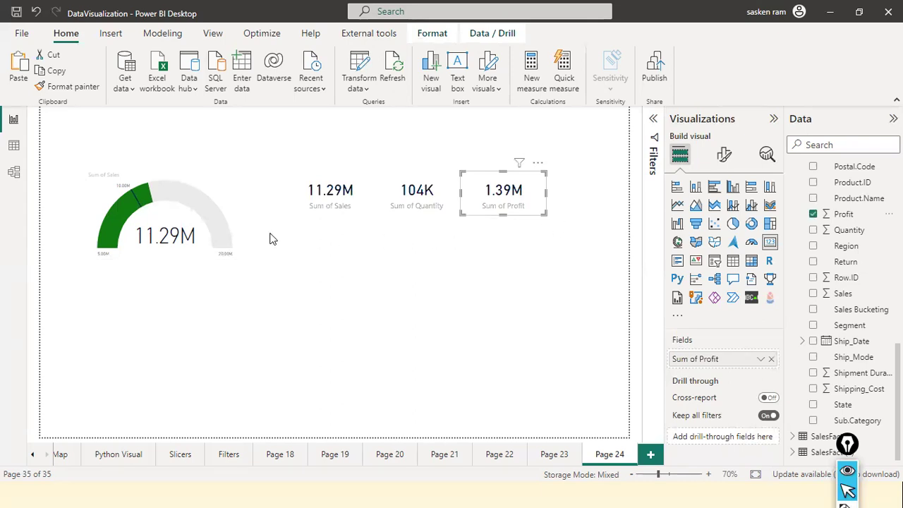
- Turn off the category label of the Sales card
left_click(353, 204)
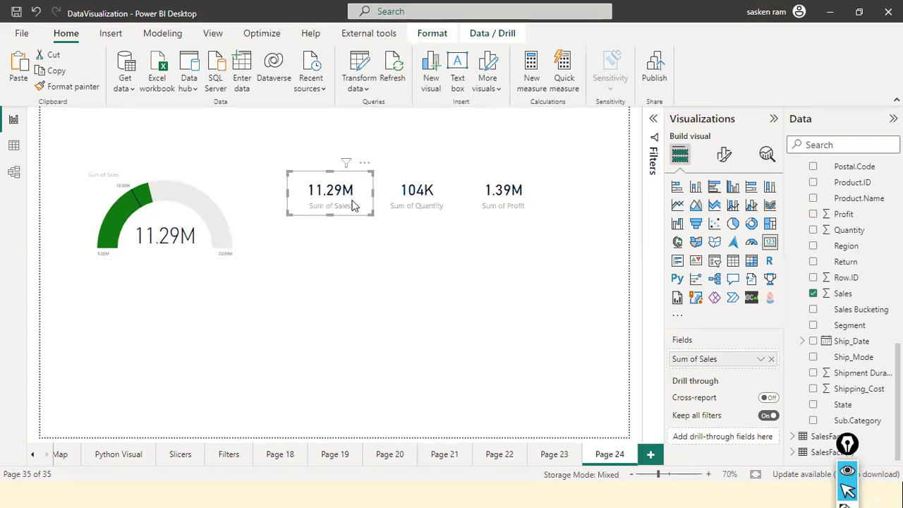
left_click(724, 154)
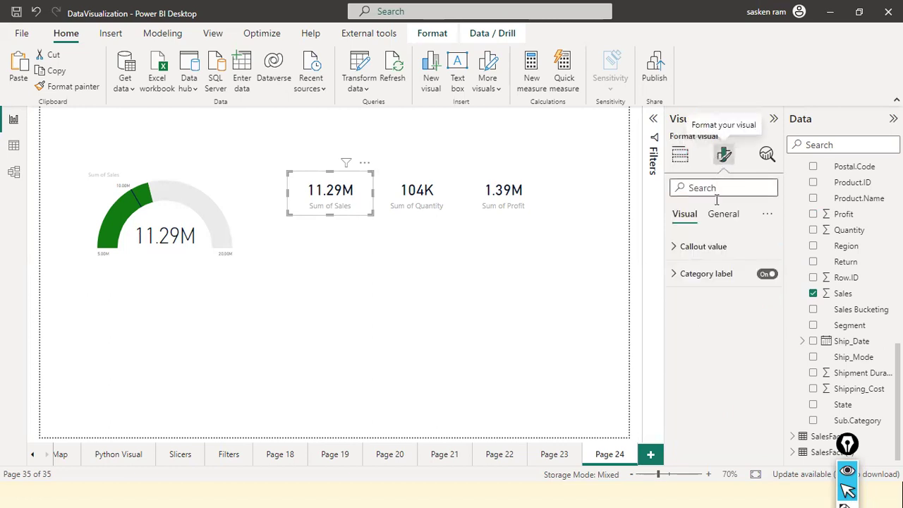
left_click(672, 253)
left_click(672, 249)
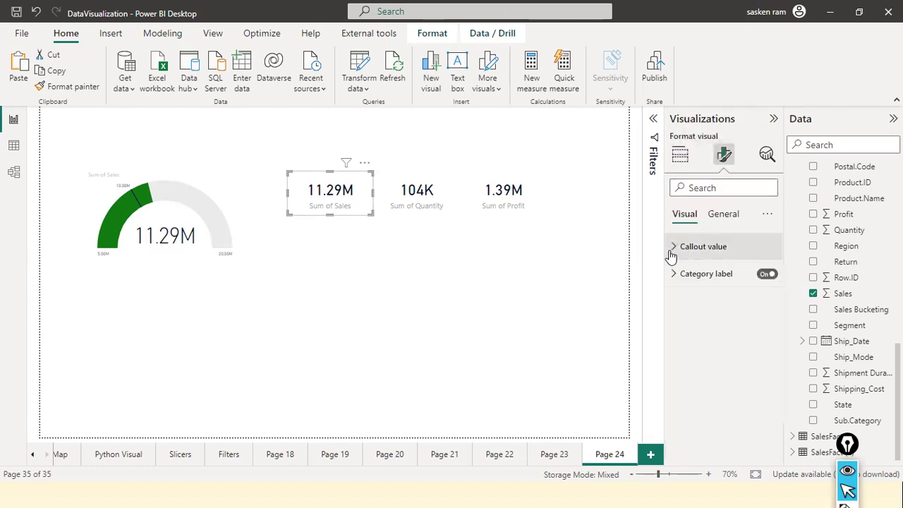
left_click(767, 276)
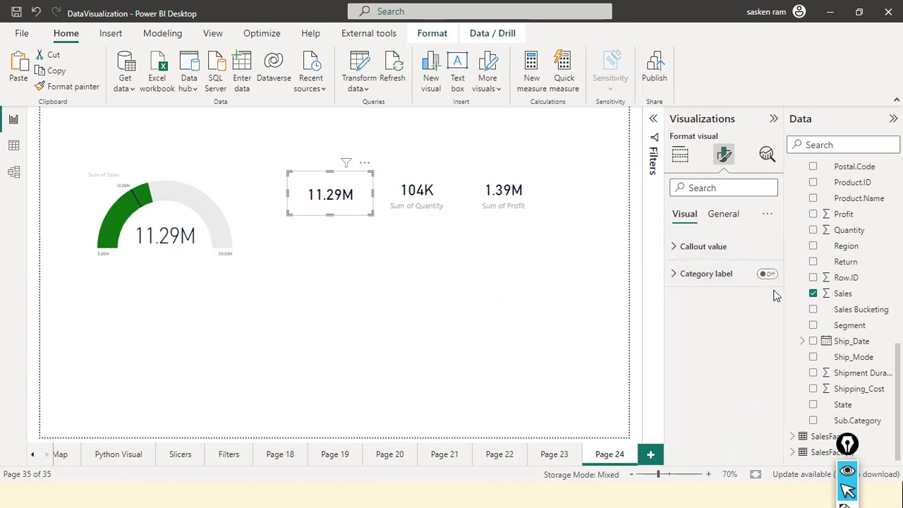
- Turn on the title of the Sales card and open its title settings
left_click(673, 246)
scroll(731, 321, "down", 2)
scroll(731, 321, "up", 2)
left_click(722, 214)
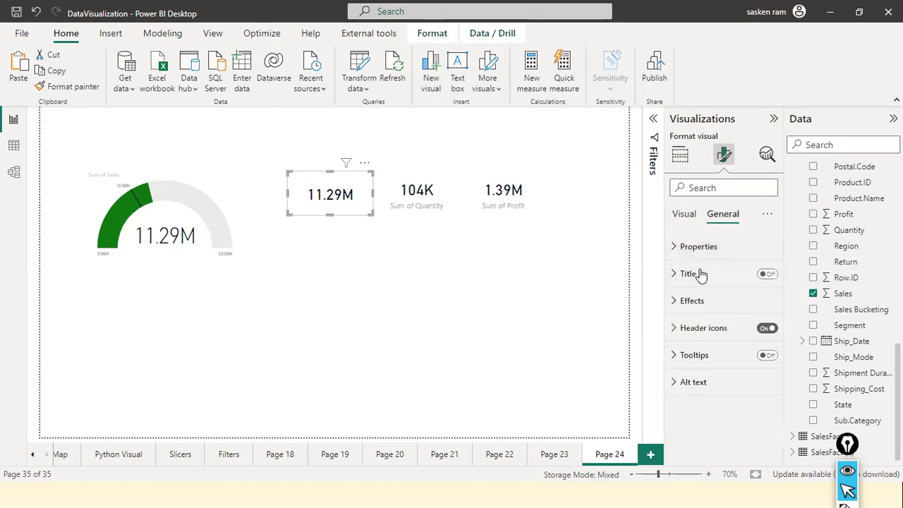
left_click(767, 274)
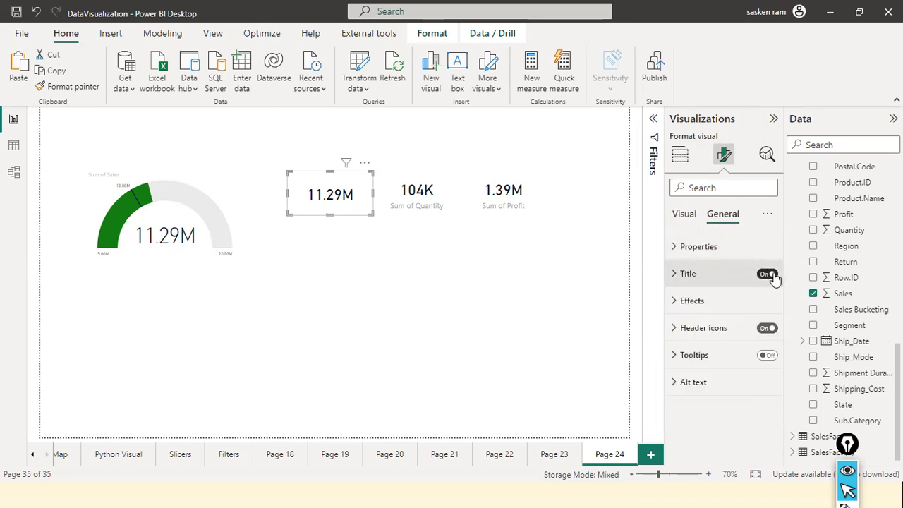
left_click(673, 275)
- Try "Total Revenue" as the Sales card's title text and clear it again
left_click(711, 341)
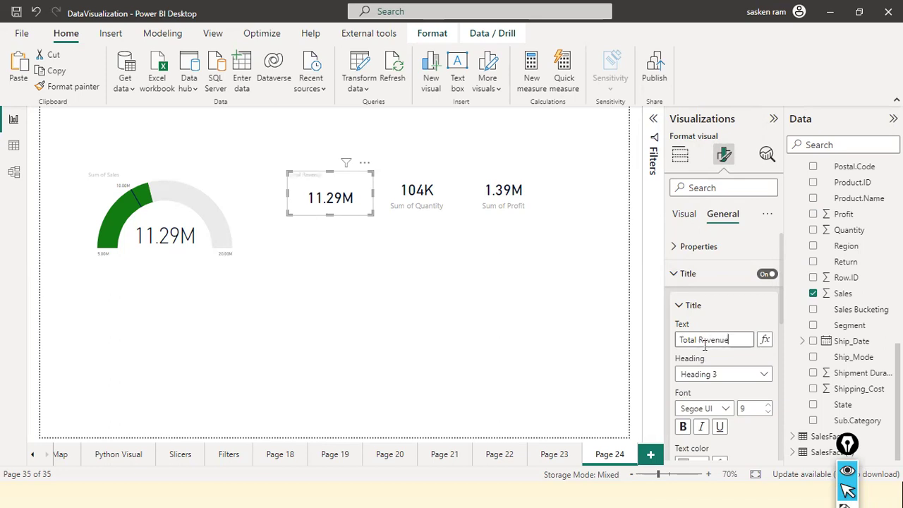
key("ctrl+a")
key("BackSpace")
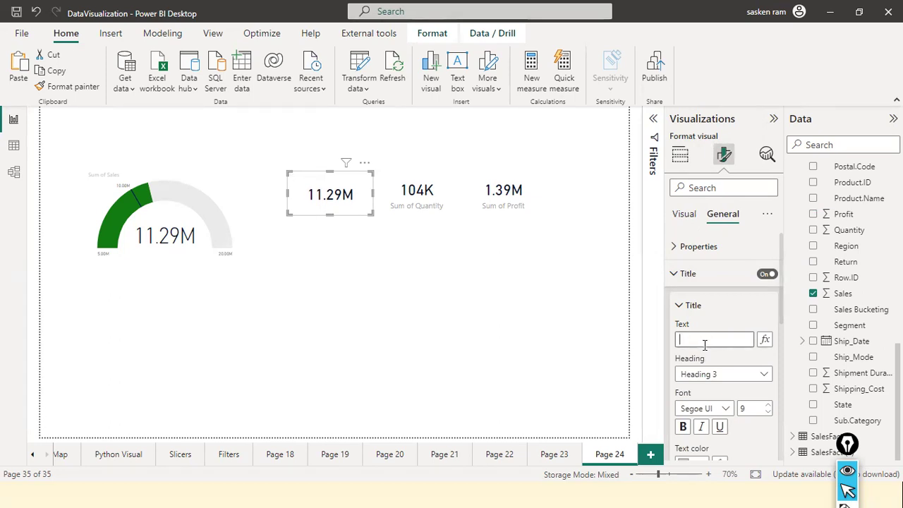
left_click(682, 307)
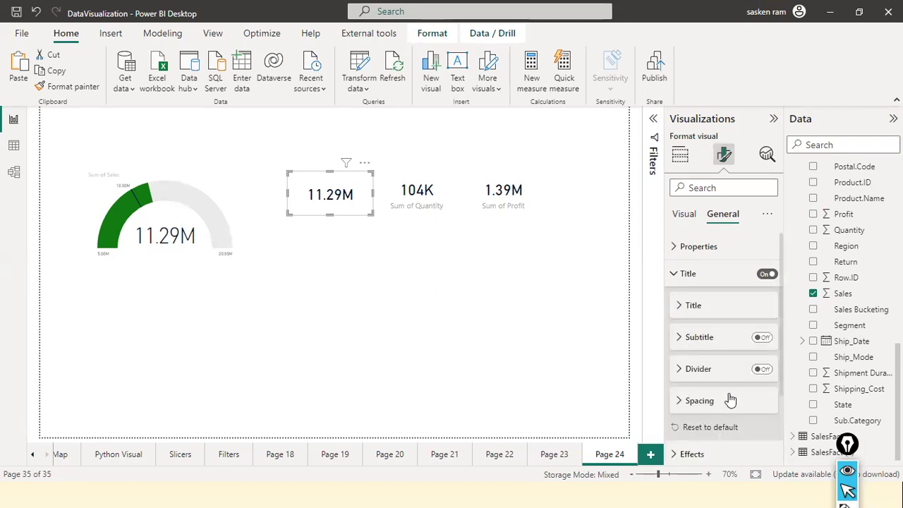
scroll(709, 409, "down", 2)
scroll(710, 410, "up", 2)
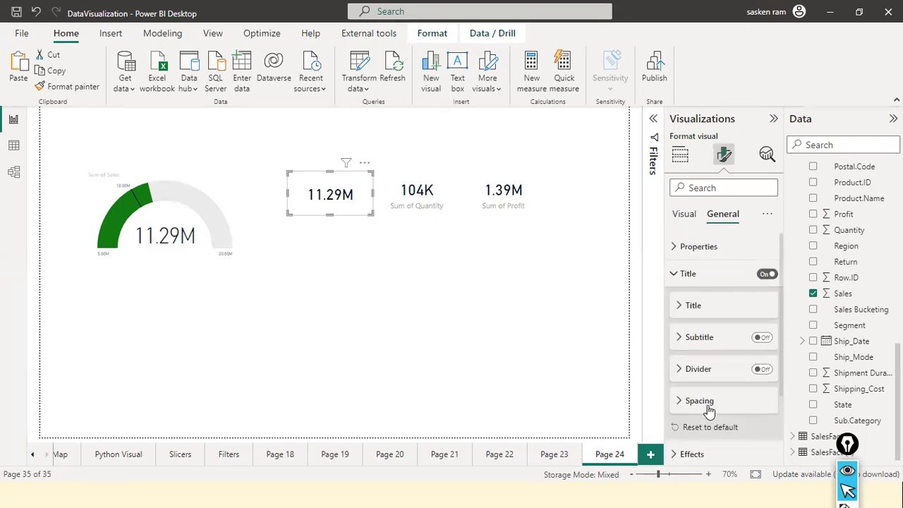
- Turn the Sales card's category label back on to review its font and color options, and switch it off again
left_click(677, 246)
left_click(684, 213)
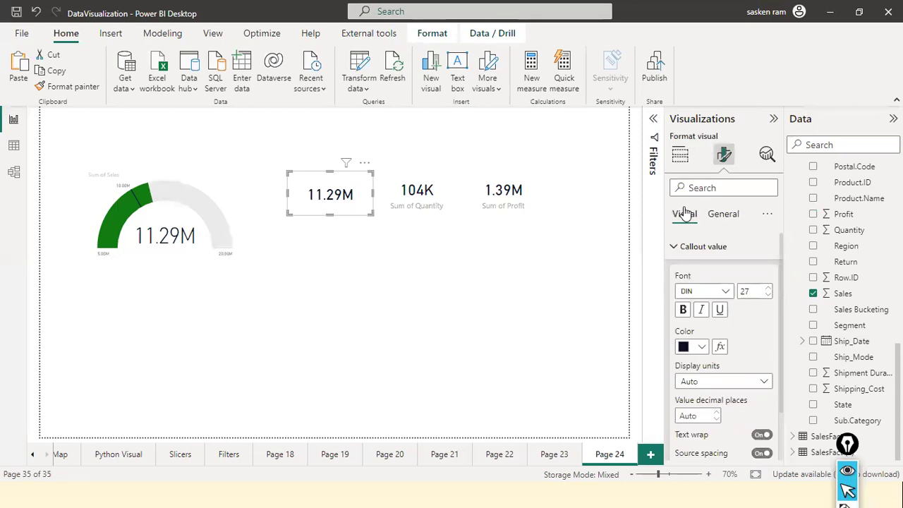
scroll(752, 417, "down", 1)
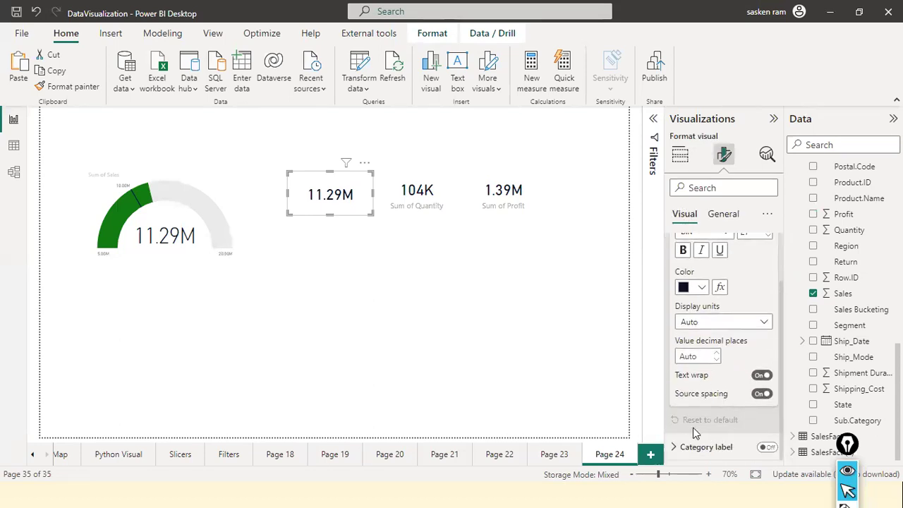
left_click(767, 449)
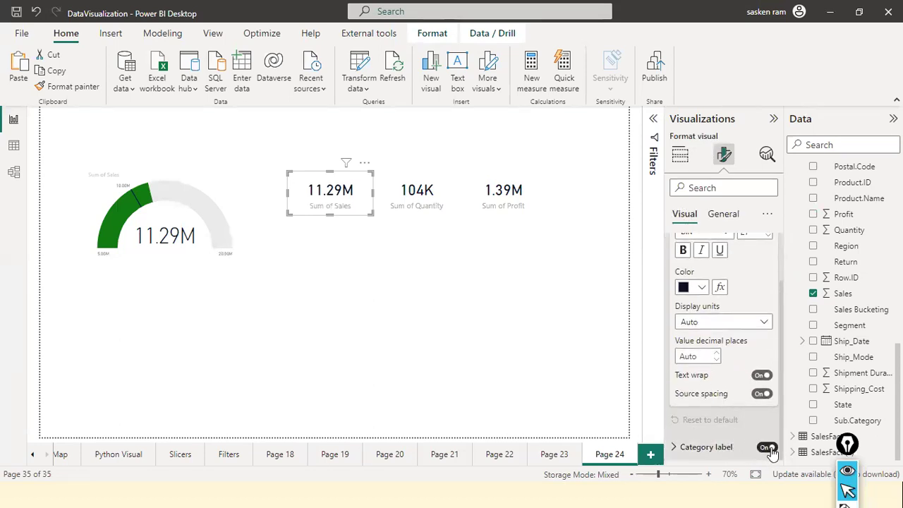
left_click(702, 455)
scroll(705, 416, "down", 2)
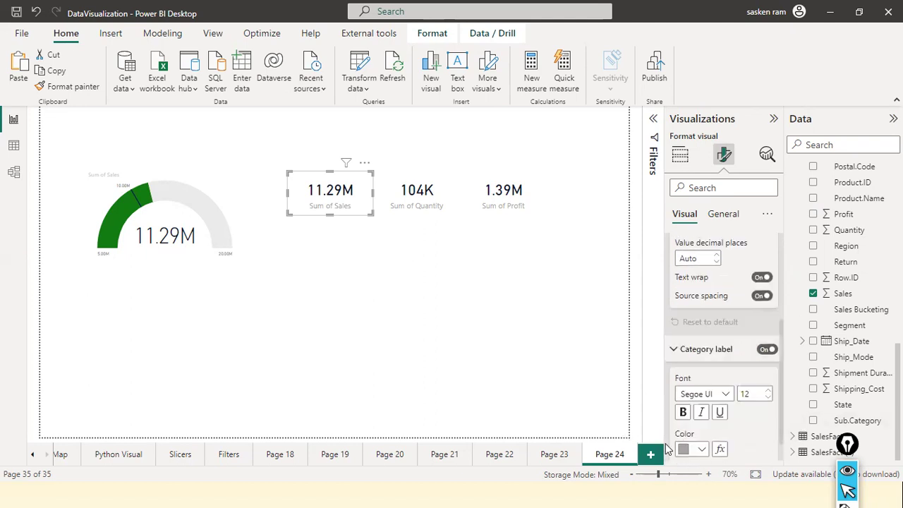
scroll(706, 421, "up", 2)
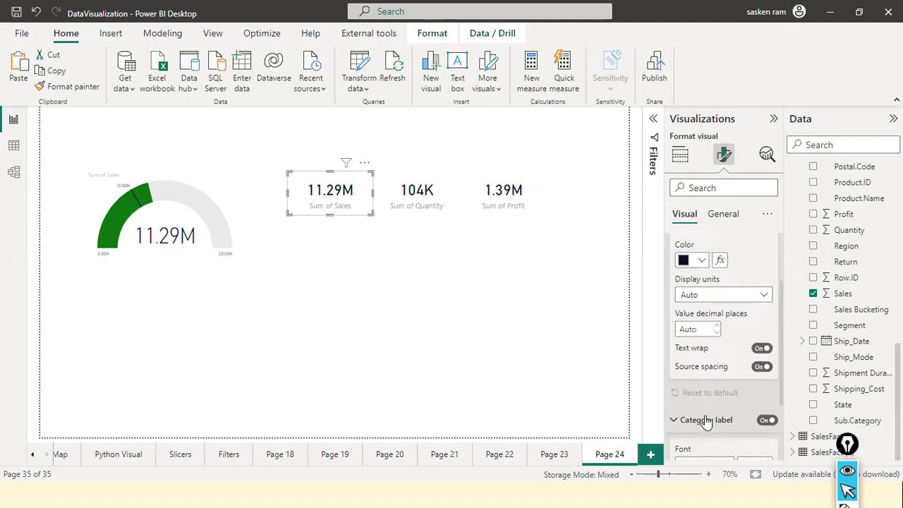
left_click(764, 423)
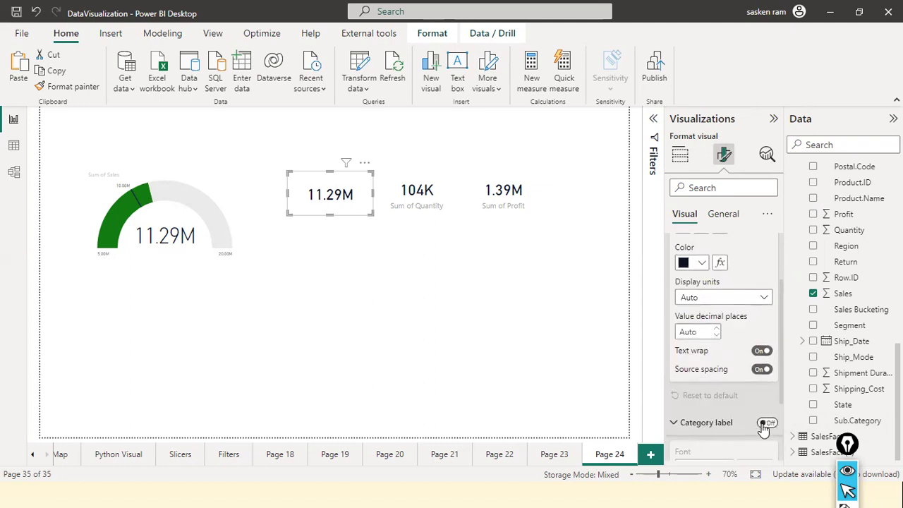
- Set the Sales card's title text to "Total Sales"
scroll(762, 335, "up", 1)
scroll(761, 331, "up", 1)
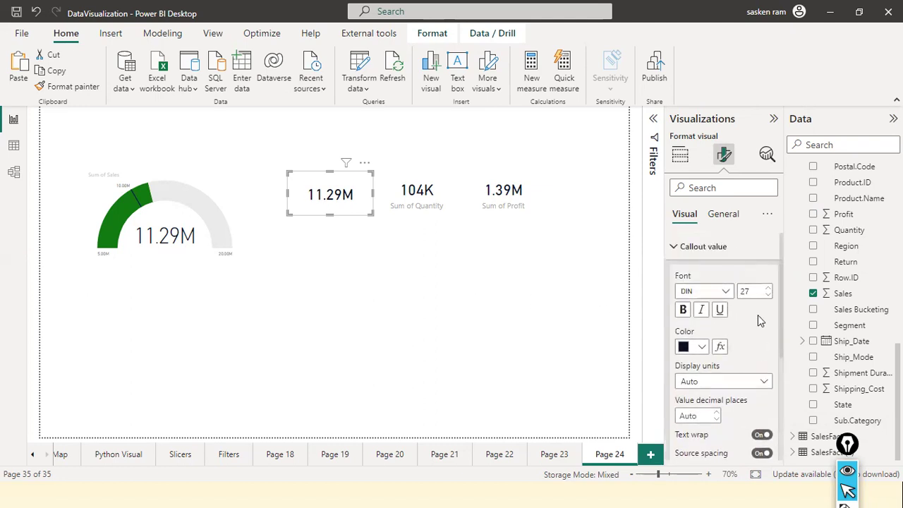
left_click(727, 216)
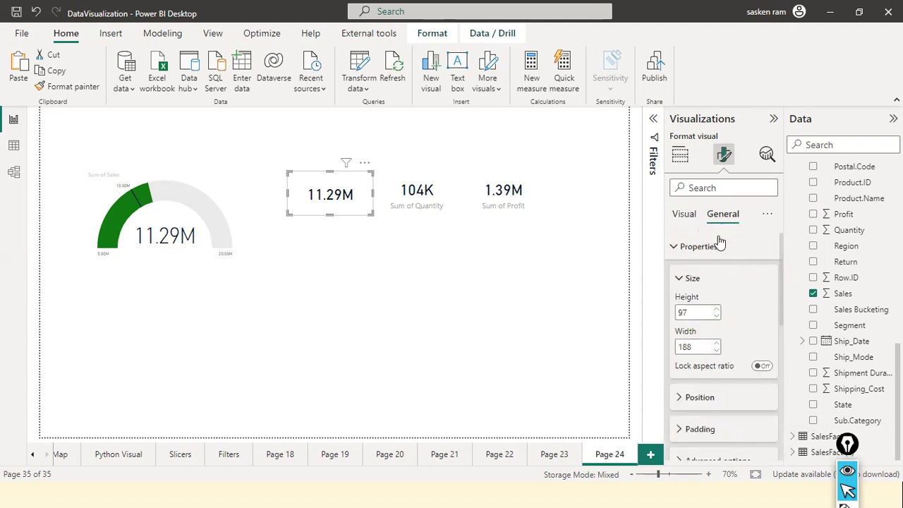
scroll(714, 341, "down", 1)
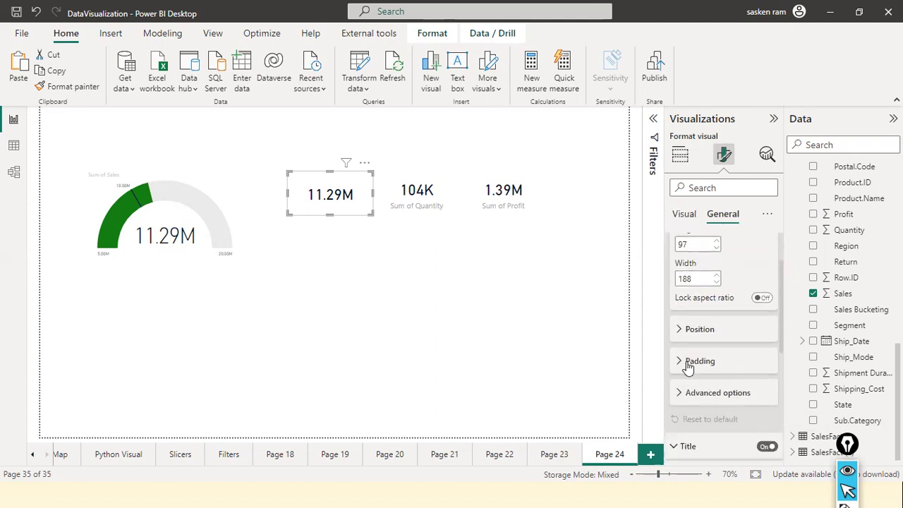
scroll(683, 363, "up", 1)
scroll(682, 363, "down", 5)
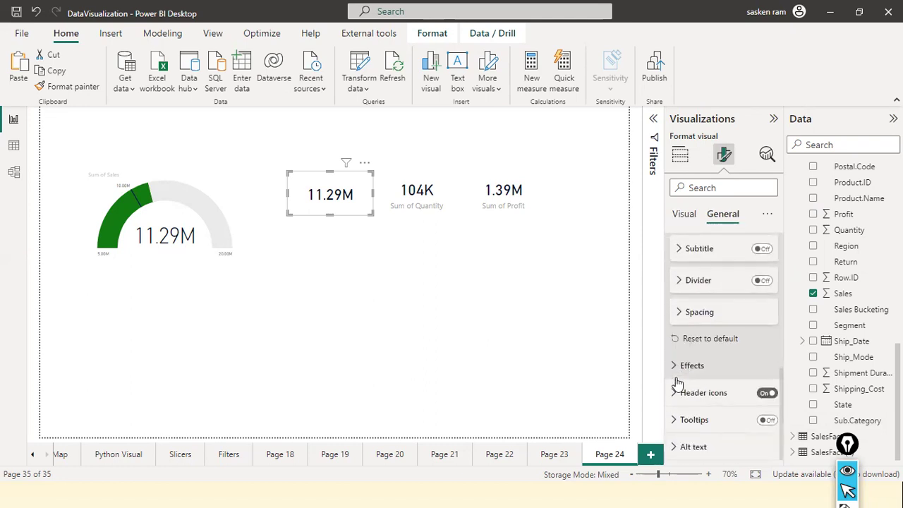
scroll(678, 318, "up", 2)
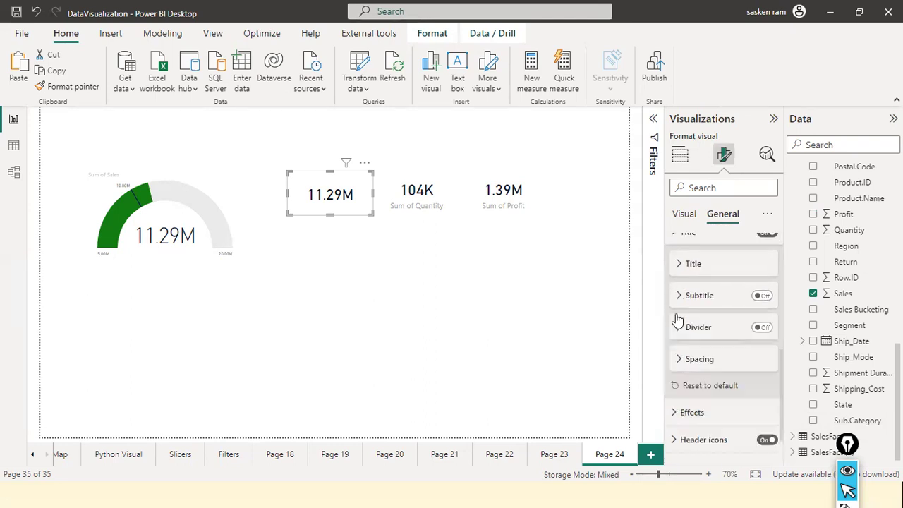
left_click(679, 286)
left_click(690, 319)
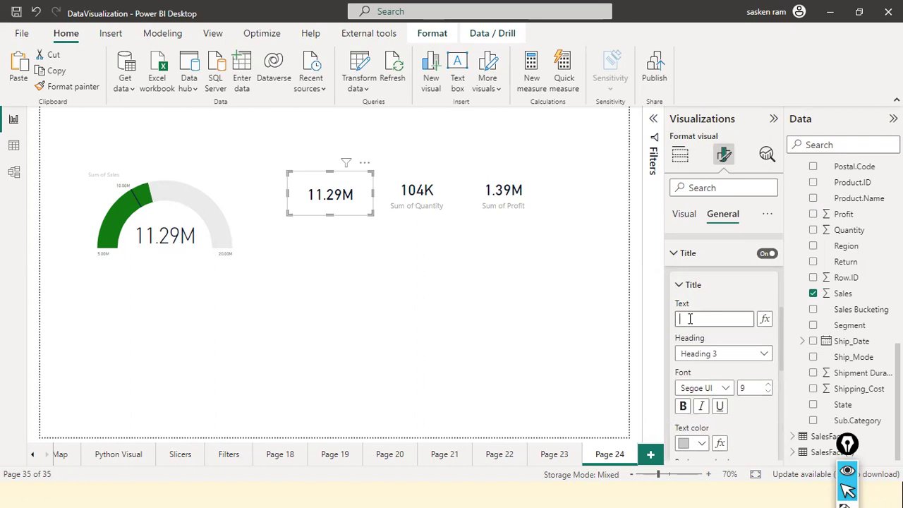
key("BackSpace")
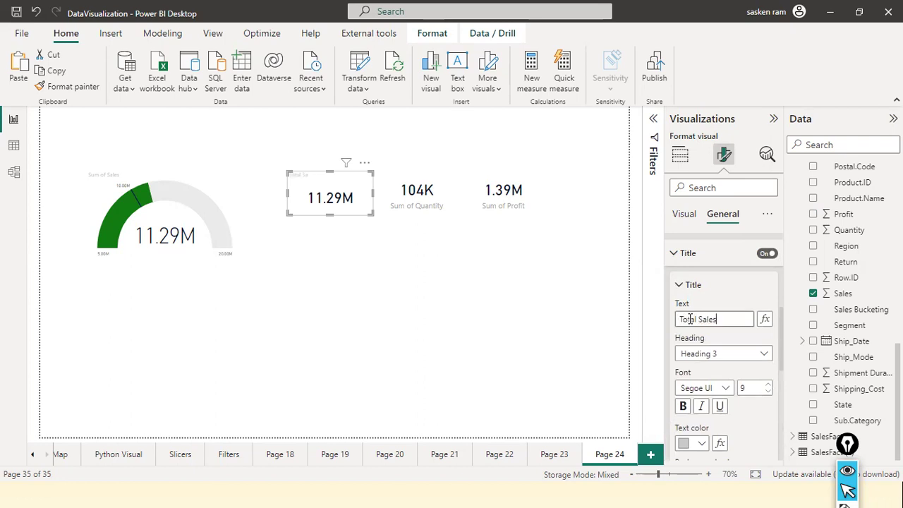
- Format the Total Sales title as black, centered text at size 13, and slightly reduce the card's height
scroll(706, 437, "down", 2)
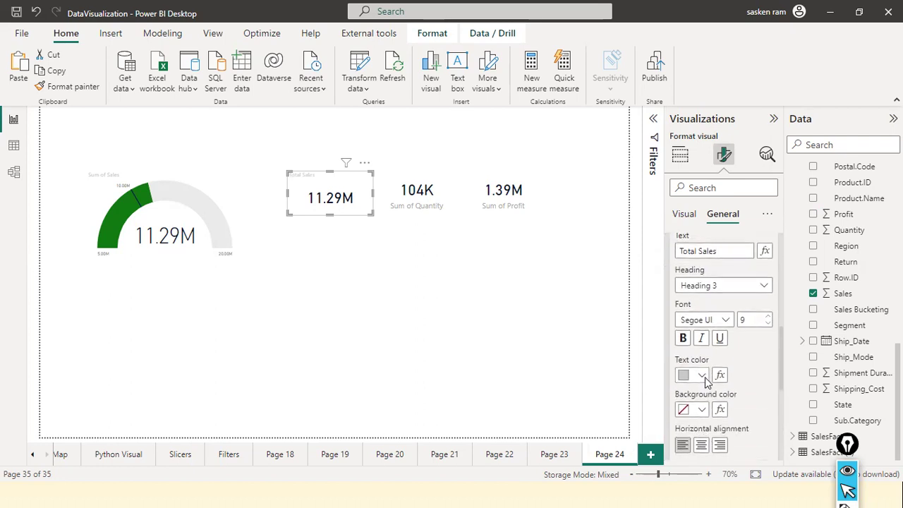
left_click(707, 377)
left_click(707, 323)
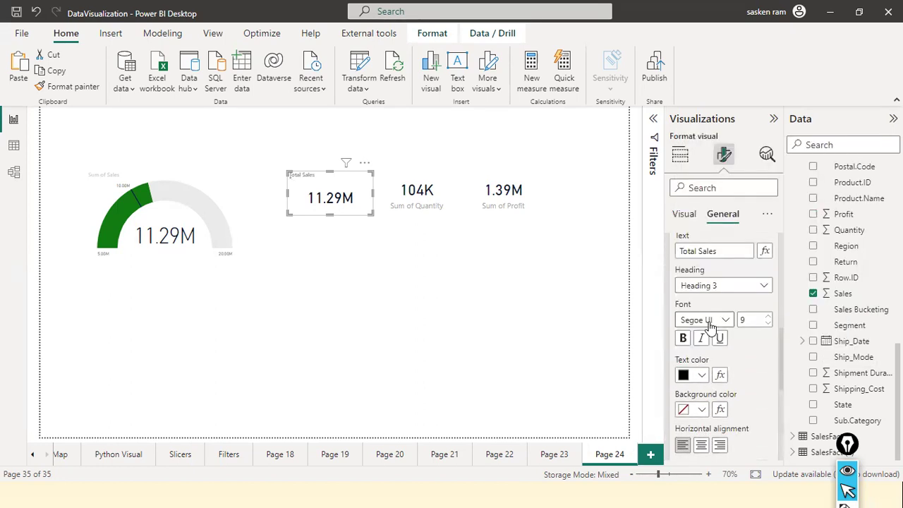
scroll(713, 417, "down", 2)
left_click(701, 376)
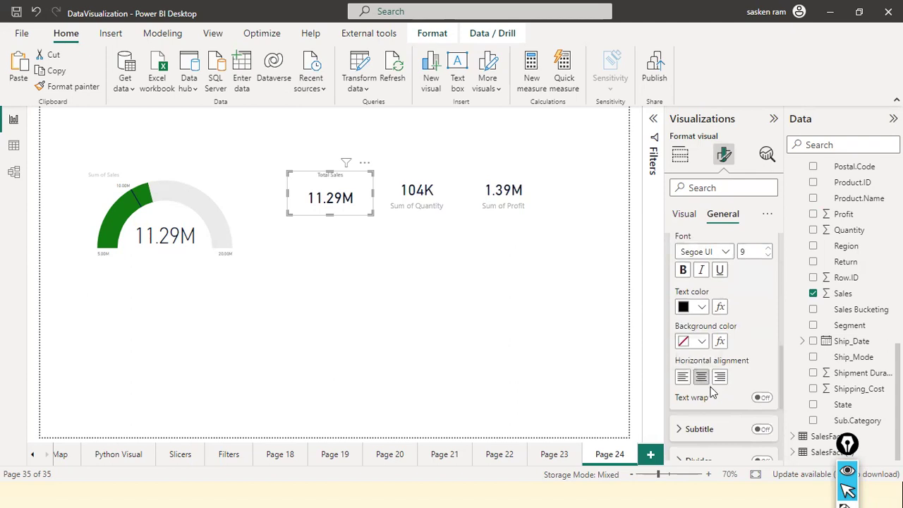
left_click(769, 249)
left_click(769, 249)
left_click(769, 249)
left_click(769, 249)
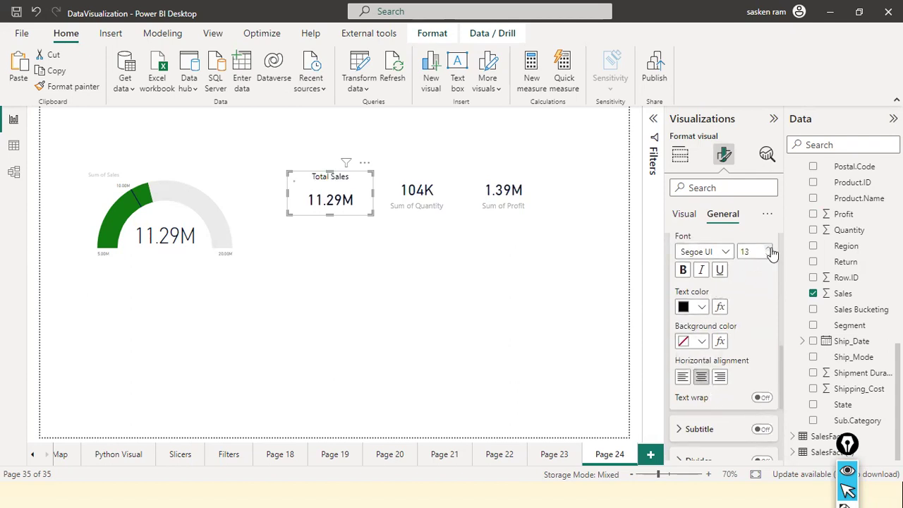
left_click_drag(336, 216, 332, 208)
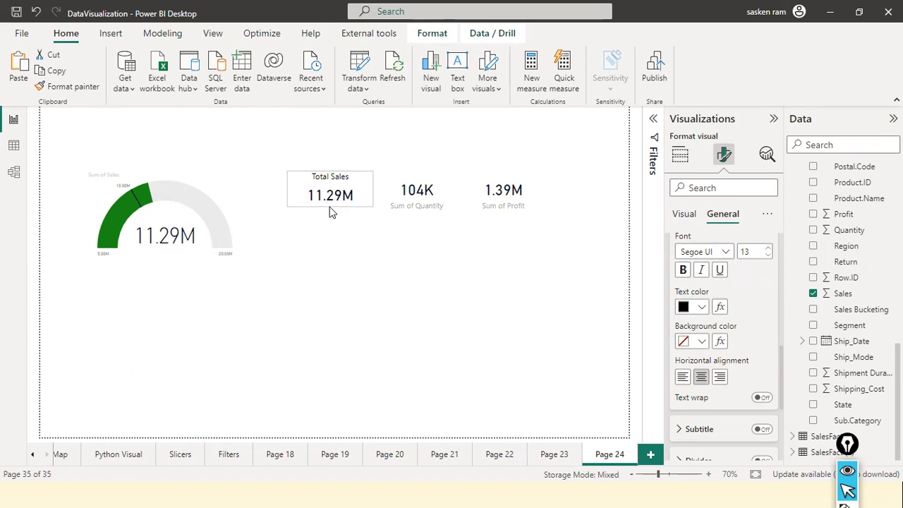
- Add a visual border with 11 px rounded corners to the Total Sales card
scroll(740, 392, "down", 5)
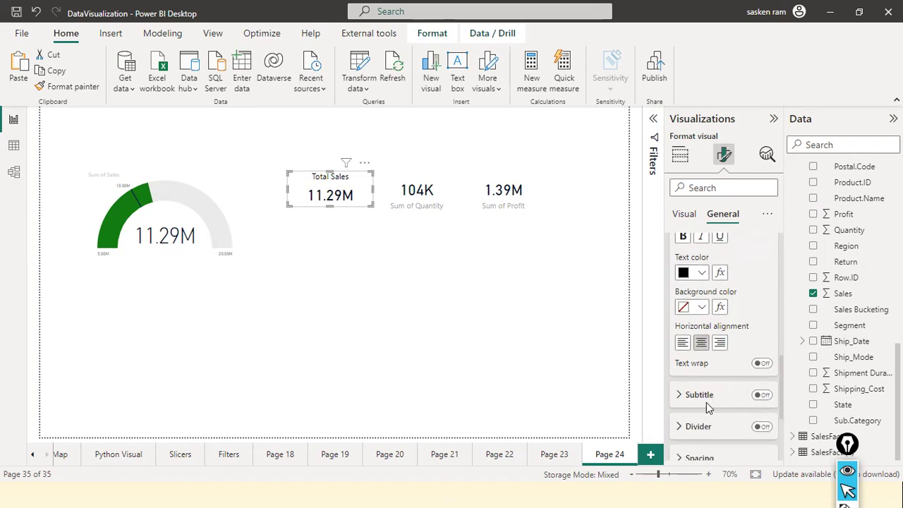
left_click(686, 211)
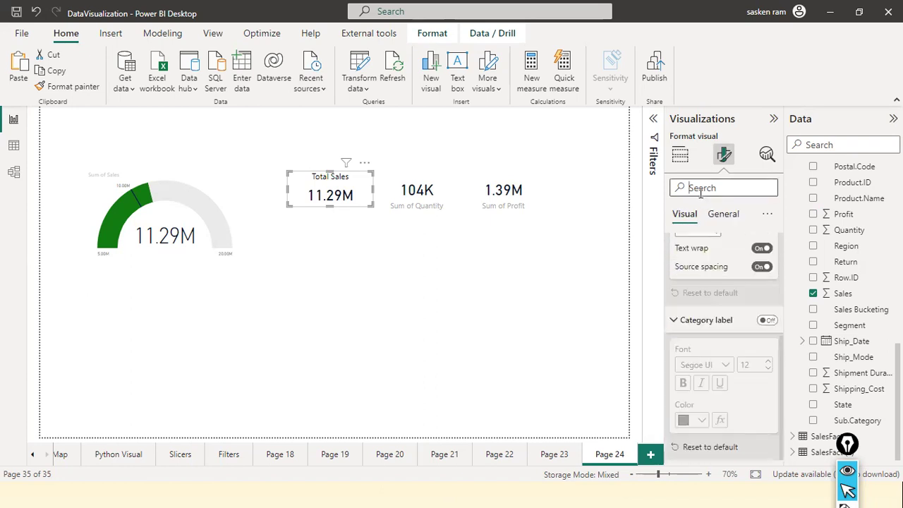
left_click(701, 189)
type("bo")
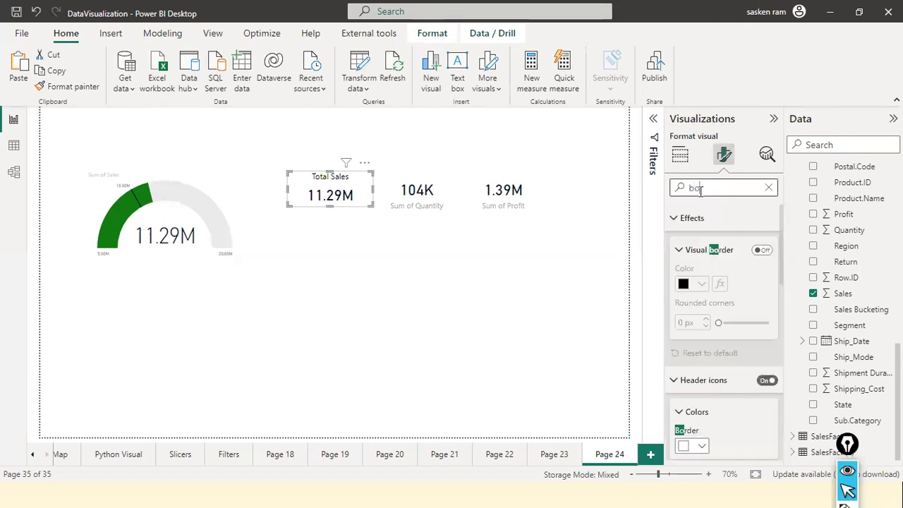
left_click(762, 251)
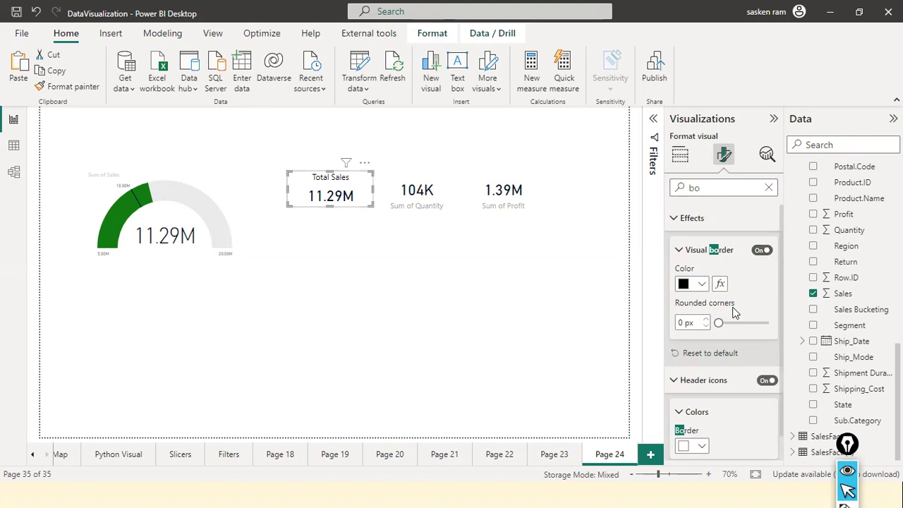
left_click_drag(719, 323, 737, 329)
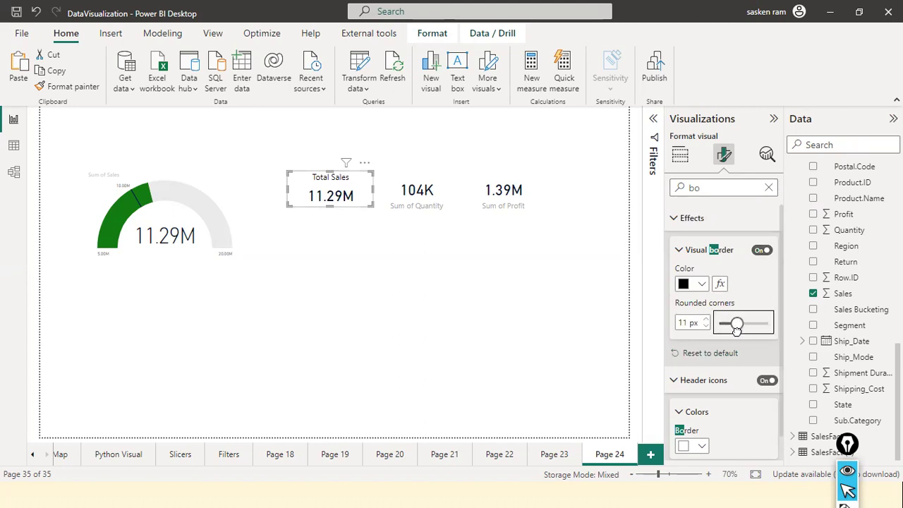
- Shift the Total Sales card slightly toward the gauge and reduce its width
left_click_drag(359, 206, 340, 205)
left_click(378, 274)
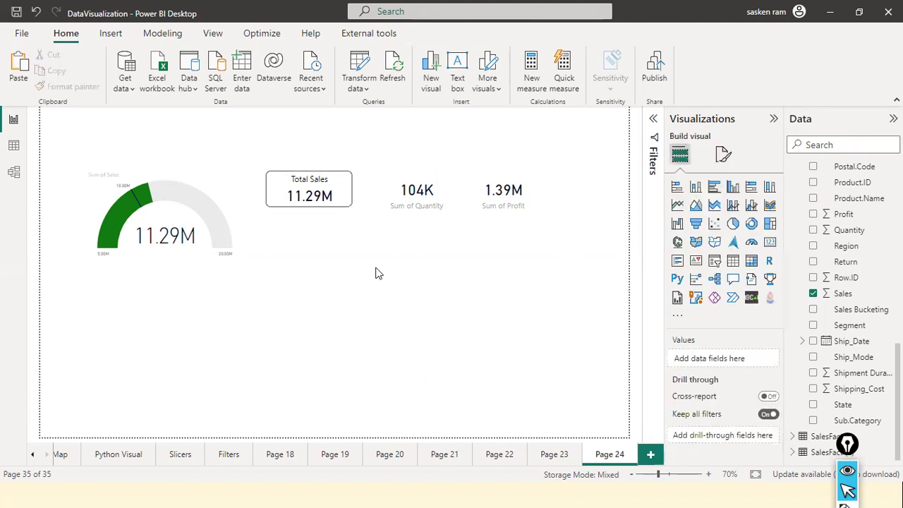
left_click_drag(352, 198, 338, 194)
- Delete the original Sum of Quantity and Sum of Profit cards
left_click(455, 206)
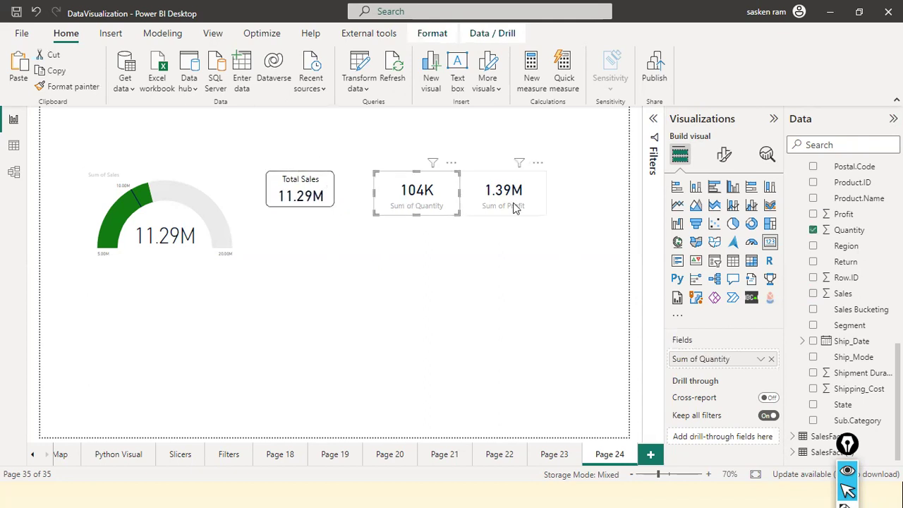
left_click(513, 206, "ctrl")
key("Delete")
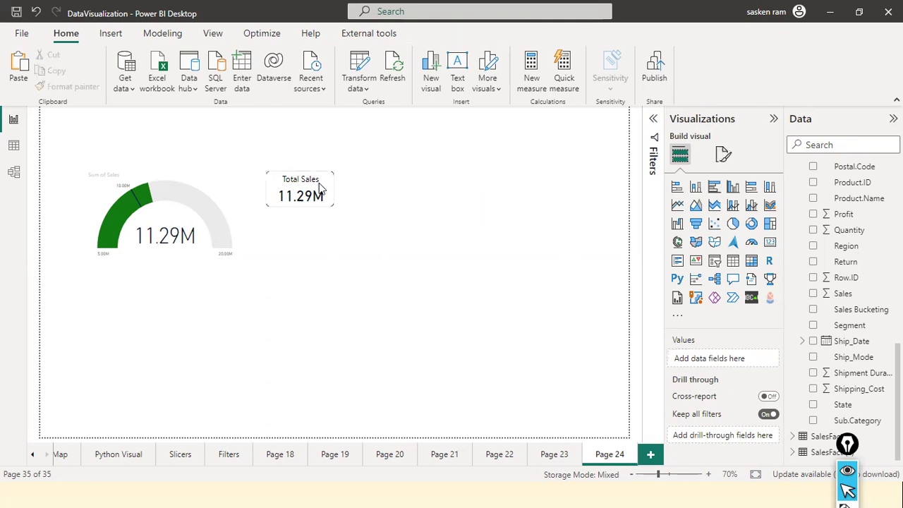
- Duplicate the Total Sales card twice and arrange the three cards side by side in one row
left_click_drag(328, 194, 507, 203)
key("ctrl+v")
key("ctrl+v")
left_click(433, 206)
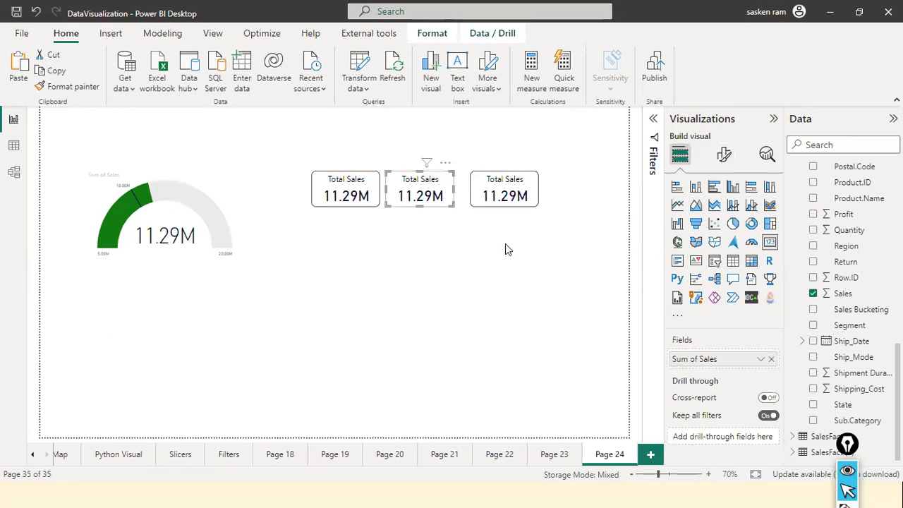
- Replace the Sales field with Quantity in the middle card and with Profit in the last card of the row
left_click(771, 360)
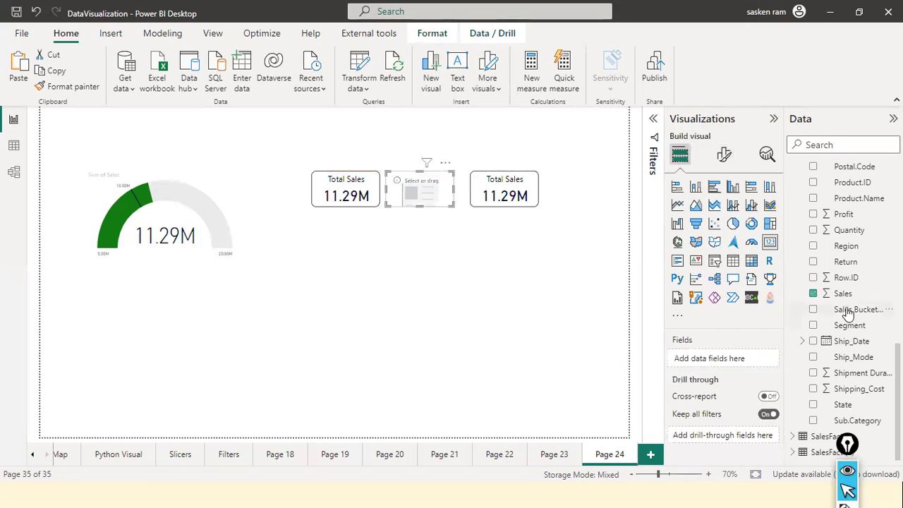
left_click_drag(850, 232, 452, 199)
left_click(495, 198)
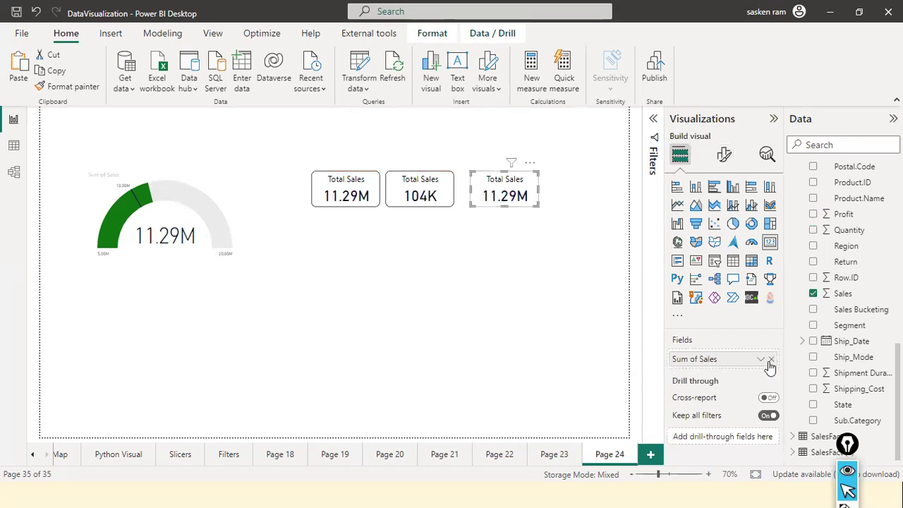
left_click(771, 359)
left_click_drag(845, 216, 509, 190)
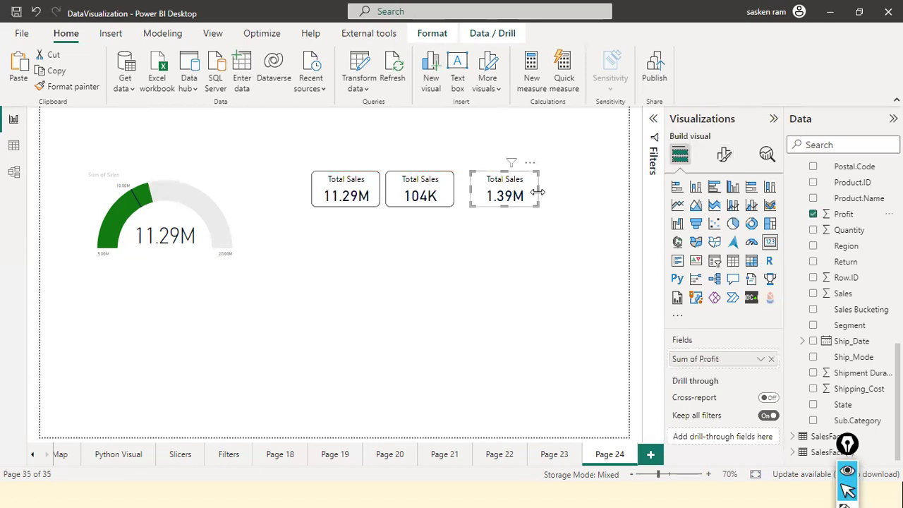
- Move the middle card so the three cards are evenly spaced in their row
left_click(523, 266)
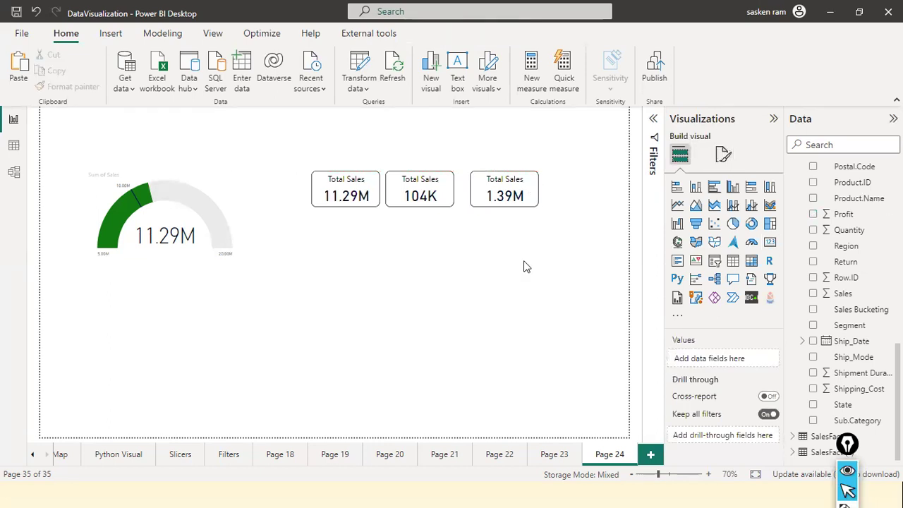
left_click(432, 212)
left_click(394, 268)
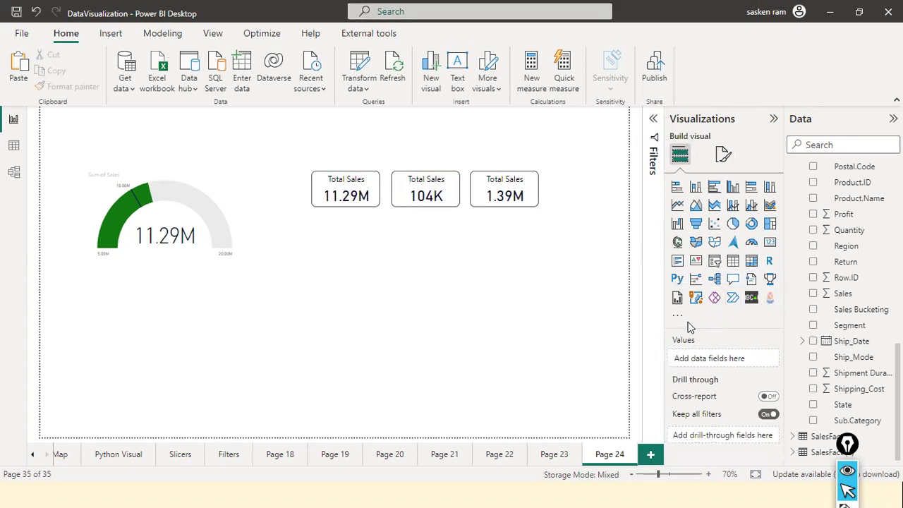
- Add a multi-row card below the three cards and populate it with the Region field
left_click(677, 266)
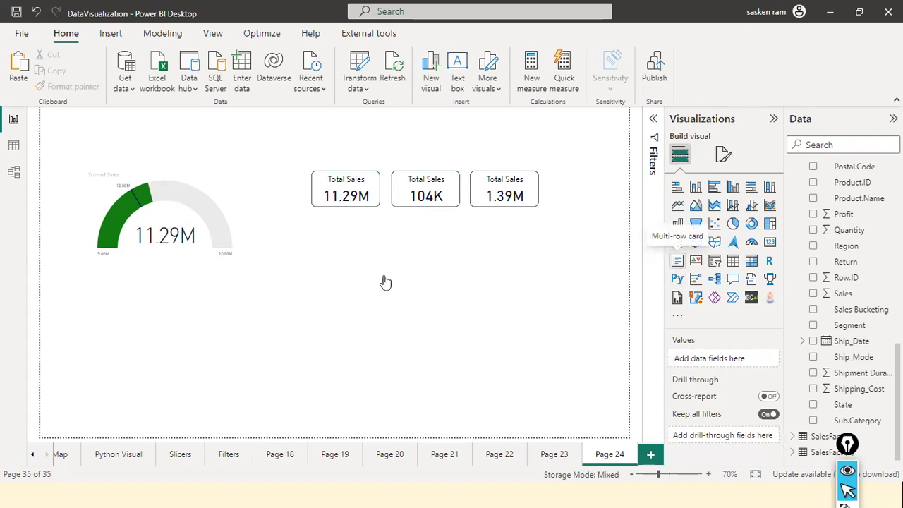
left_click_drag(228, 319, 418, 276)
scroll(882, 347, "up", 3)
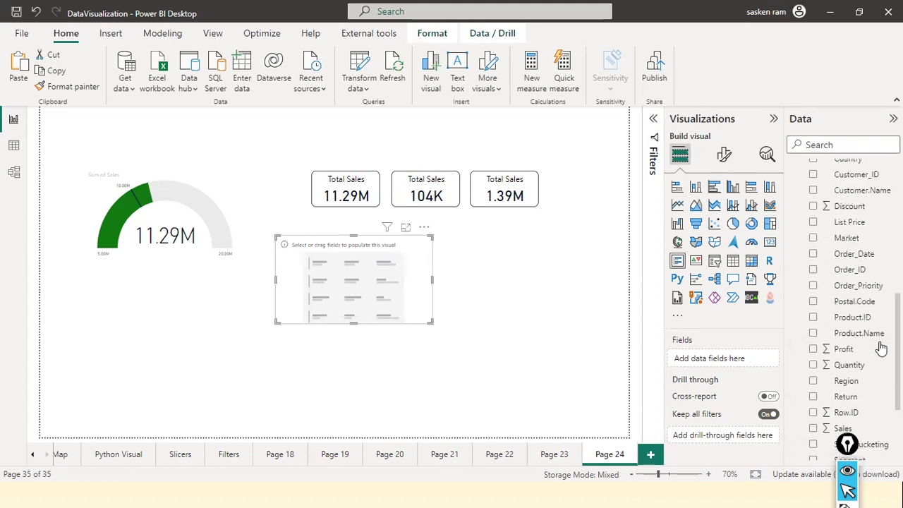
scroll(881, 346, "down", 2)
left_click_drag(846, 291, 519, 312)
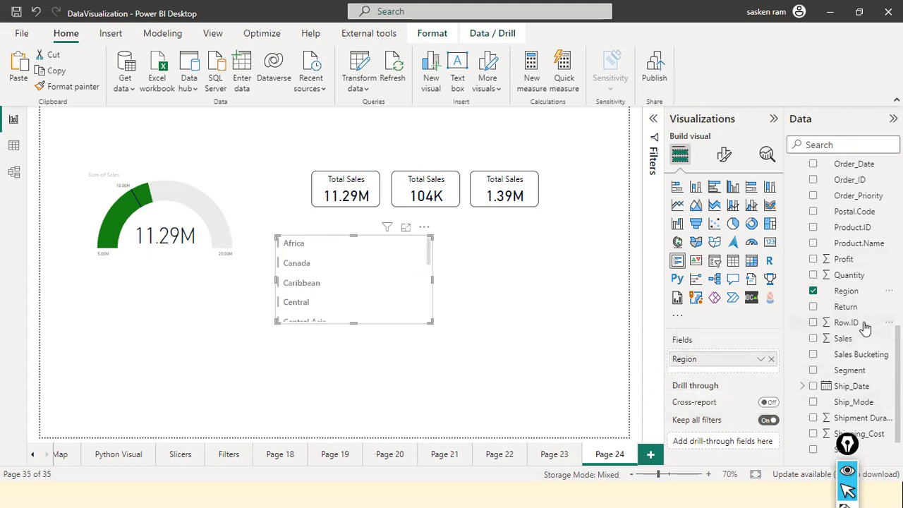
- Add the Profit field to the multi-row card, move the card slightly lower and widen it
scroll(865, 329, "down", 1)
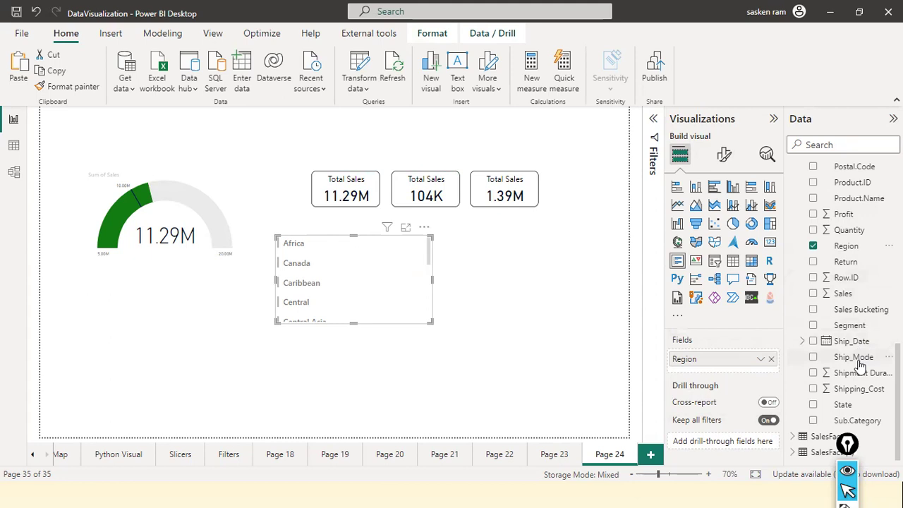
scroll(859, 365, "up", 1)
left_click_drag(850, 275, 860, 291)
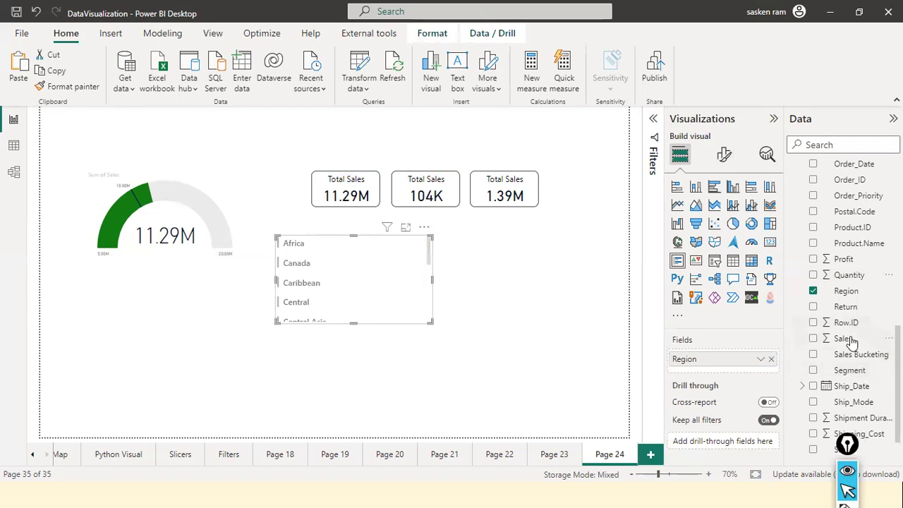
left_click_drag(844, 259, 390, 256)
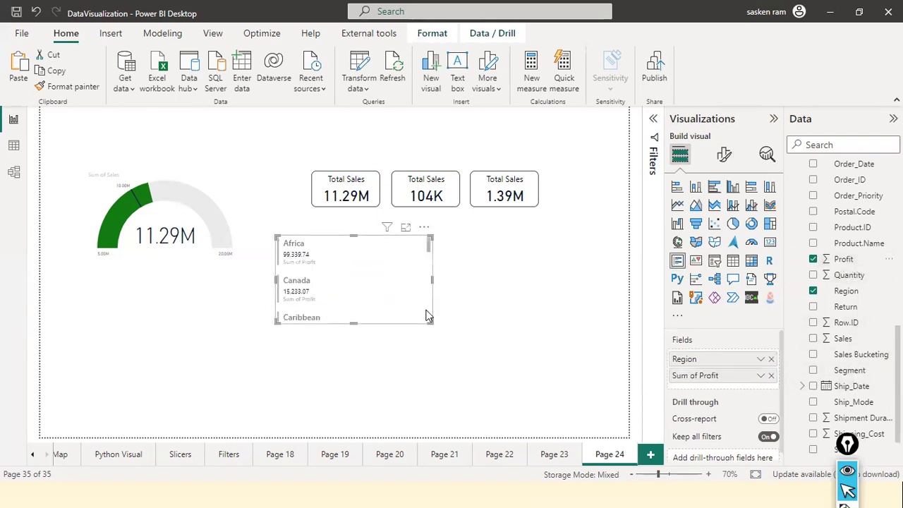
left_click_drag(436, 281, 409, 329)
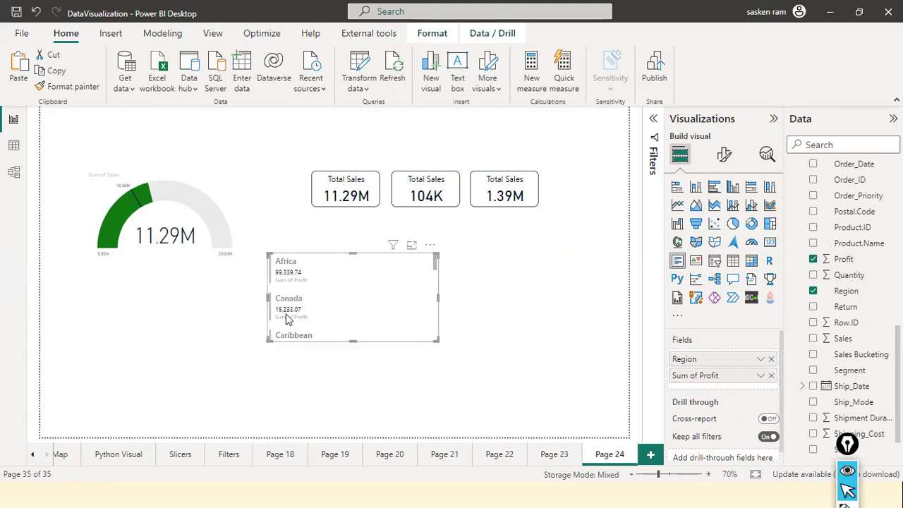
- Change the filter type of the multi-row card's Region filter to Top N
scroll(311, 298, "down", 5)
scroll(321, 314, "up", 5)
left_click(655, 122)
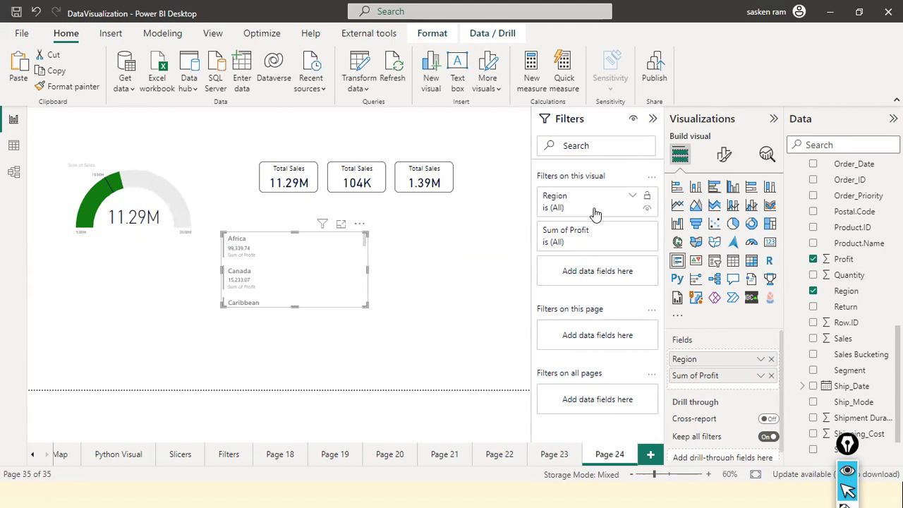
left_click(632, 197)
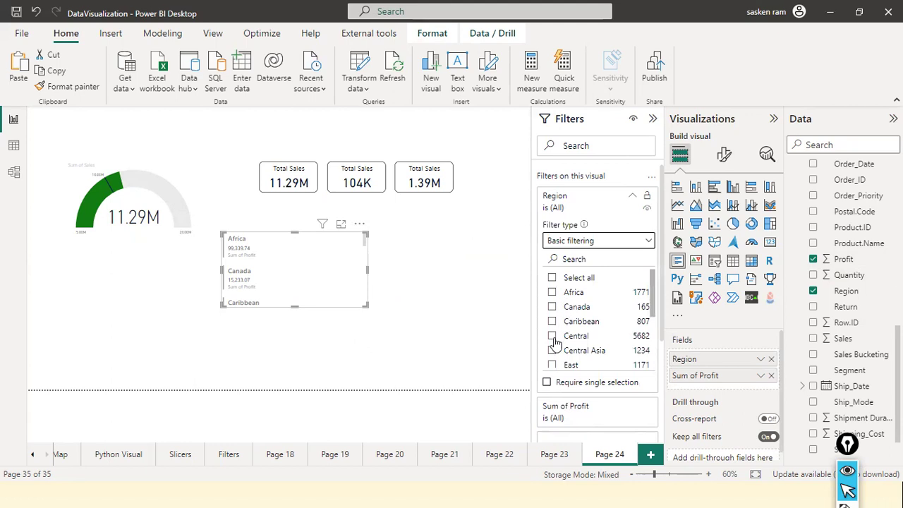
left_click(650, 241)
left_click(557, 292)
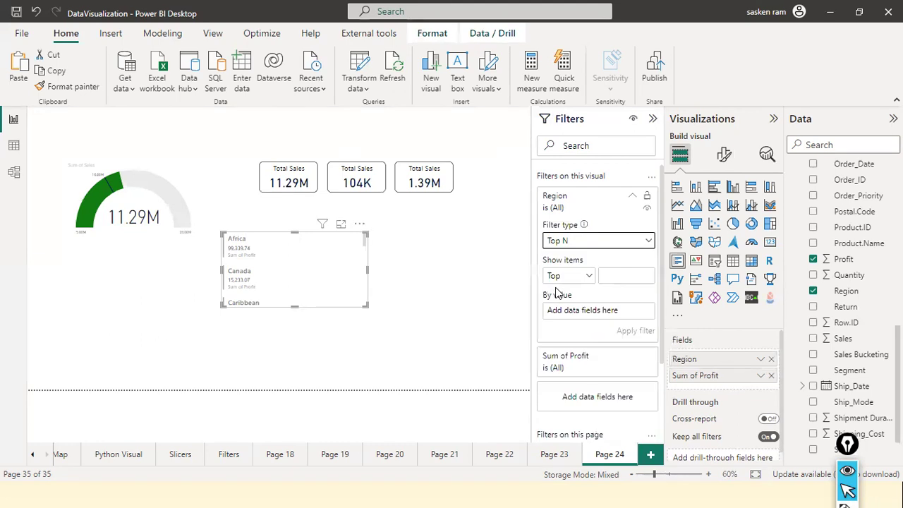
- Limit the Region filter to the top 5 items by Sum of Profit and apply it
left_click(618, 280)
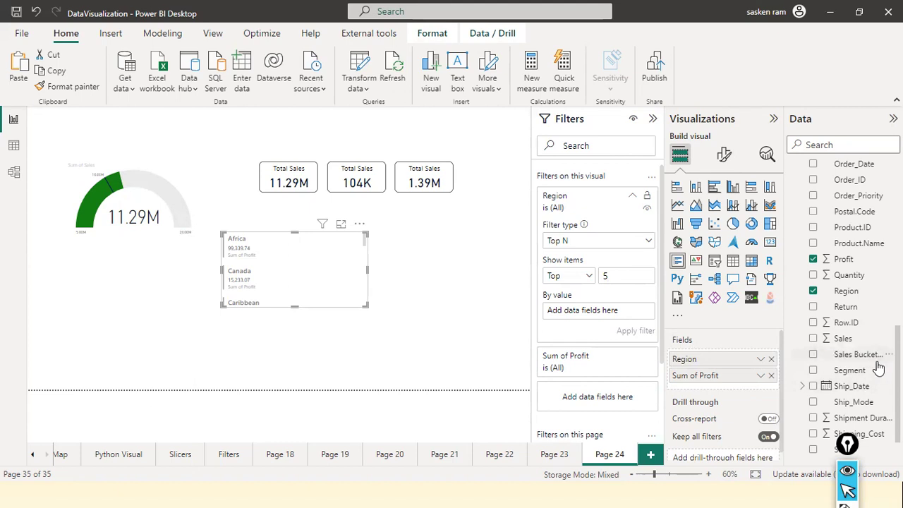
scroll(855, 353, "up", 4)
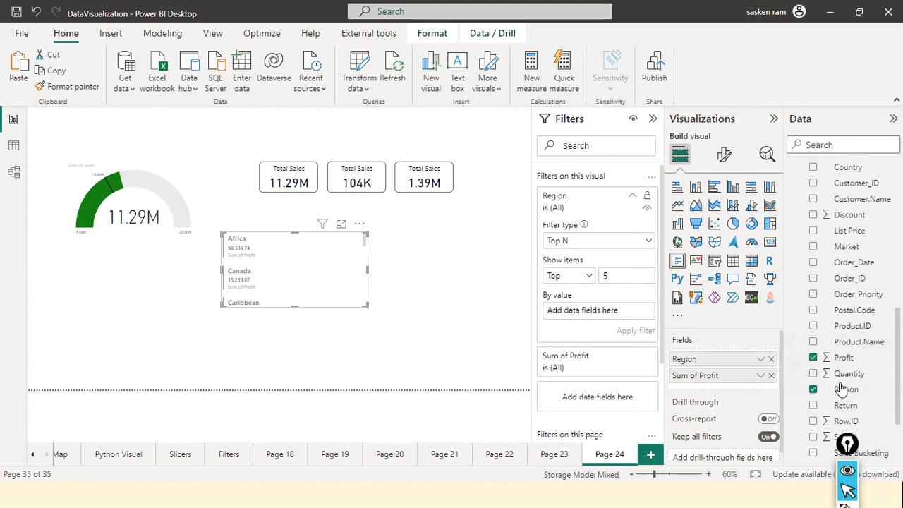
scroll(855, 356, "down", 5)
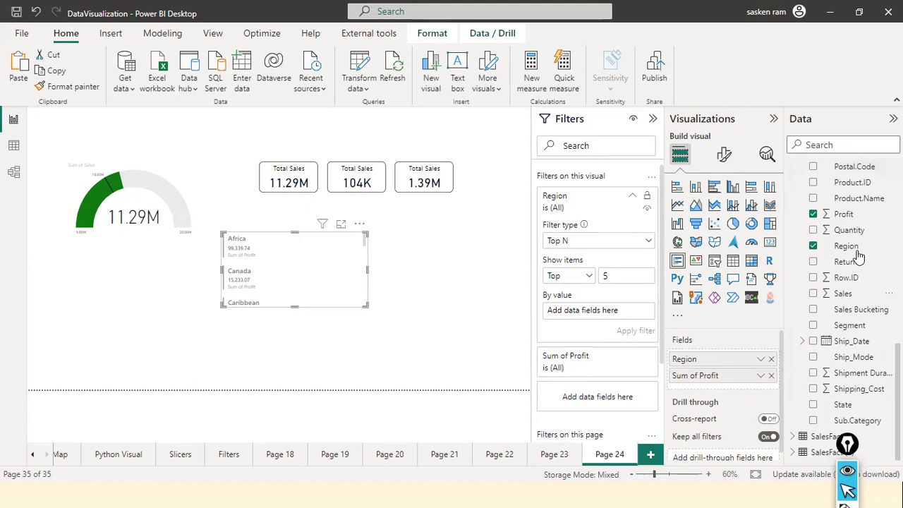
left_click_drag(518, 311, 637, 315)
left_click(652, 333)
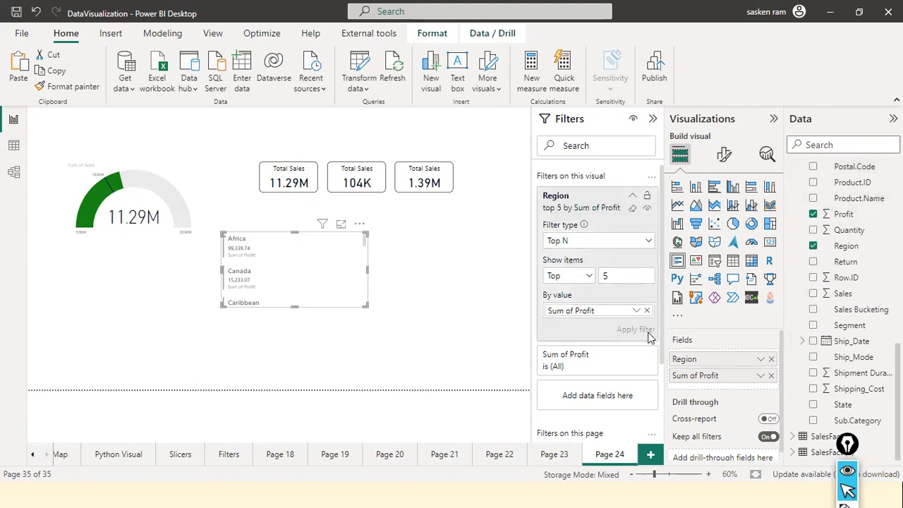
scroll(295, 305, "down", 2)
scroll(295, 305, "down", 2)
scroll(295, 305, "up", 4)
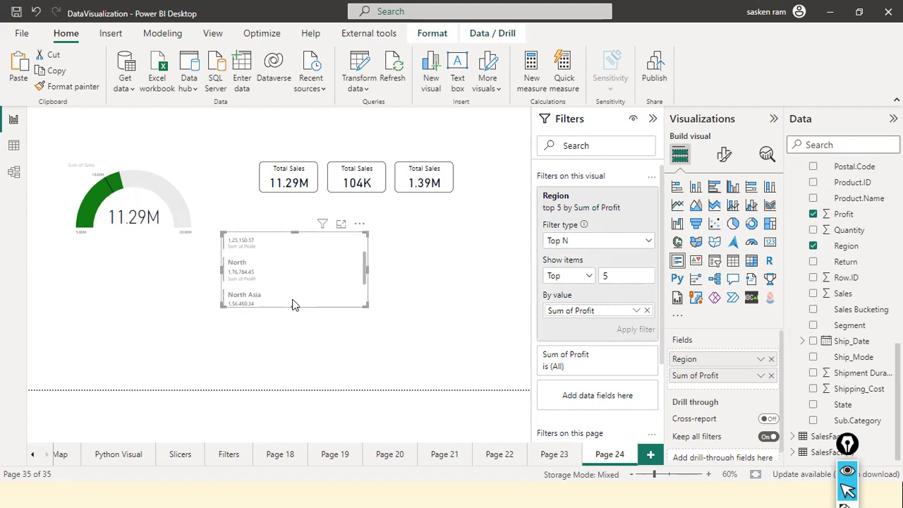
left_click(653, 121)
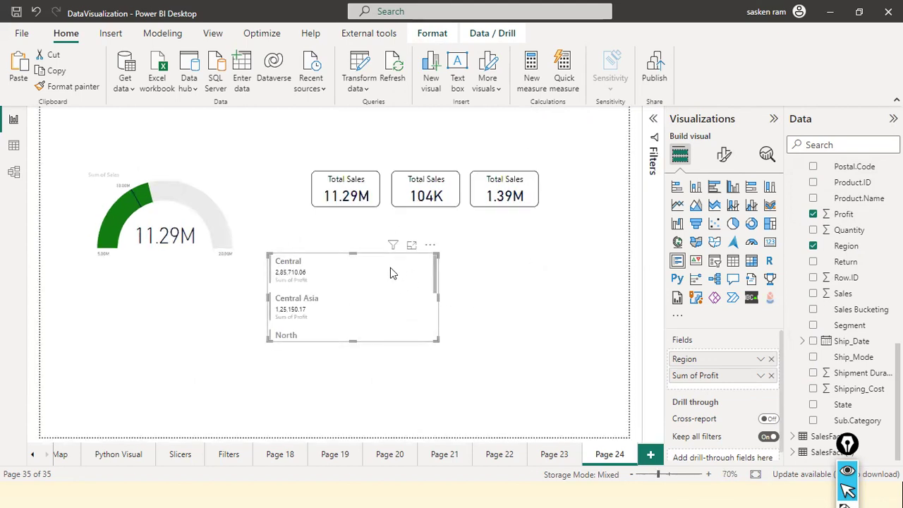
- Reposition the multi-row card beneath the row of cards, make it slightly narrower and add the Sales field to it
left_click_drag(438, 297, 383, 302)
left_click(383, 302)
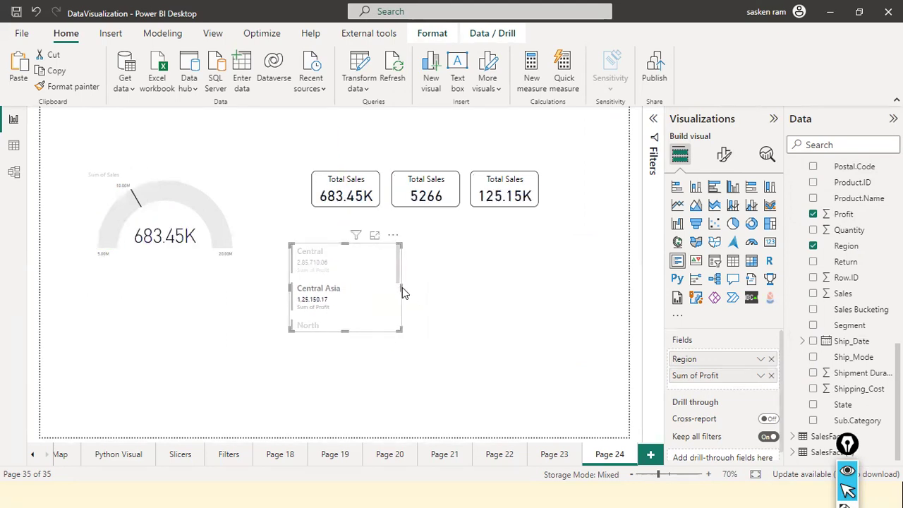
left_click_drag(399, 286, 446, 300)
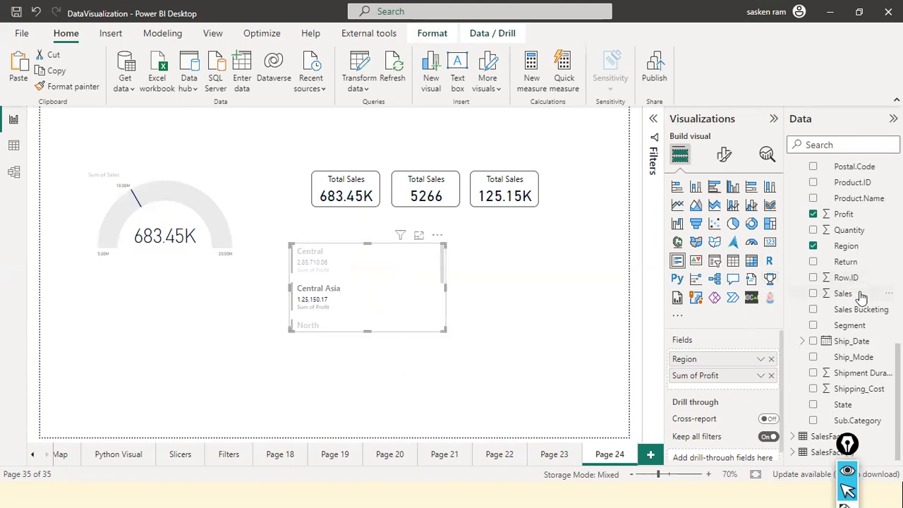
left_click_drag(851, 300, 418, 270)
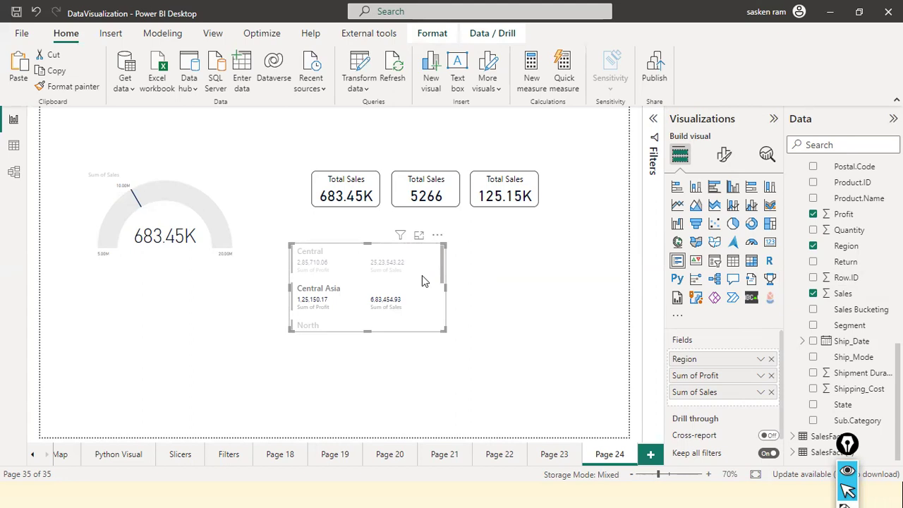
- Review the profit and sales values of each top region in the multi-row card
scroll(435, 304, "down", 1)
scroll(436, 303, "down", 2)
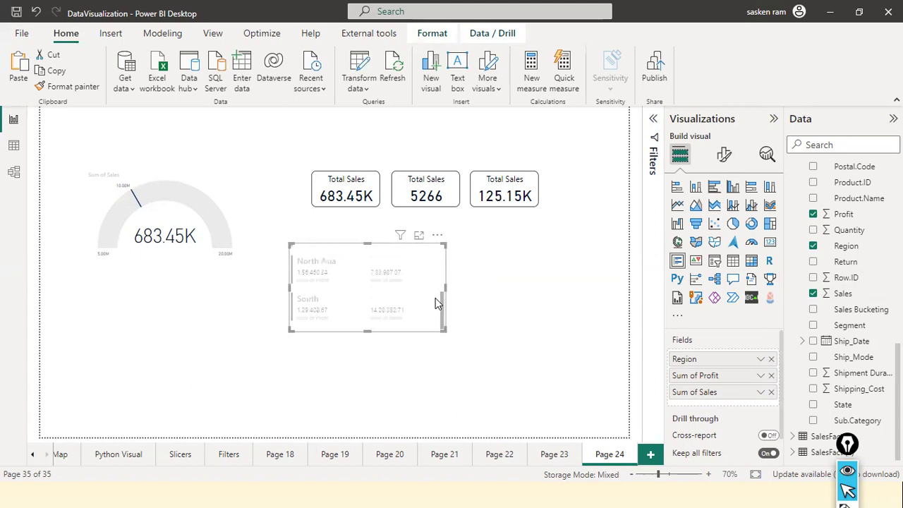
scroll(435, 302, "up", 2)
scroll(435, 302, "down", 2)
scroll(435, 303, "up", 2)
scroll(435, 303, "down", 2)
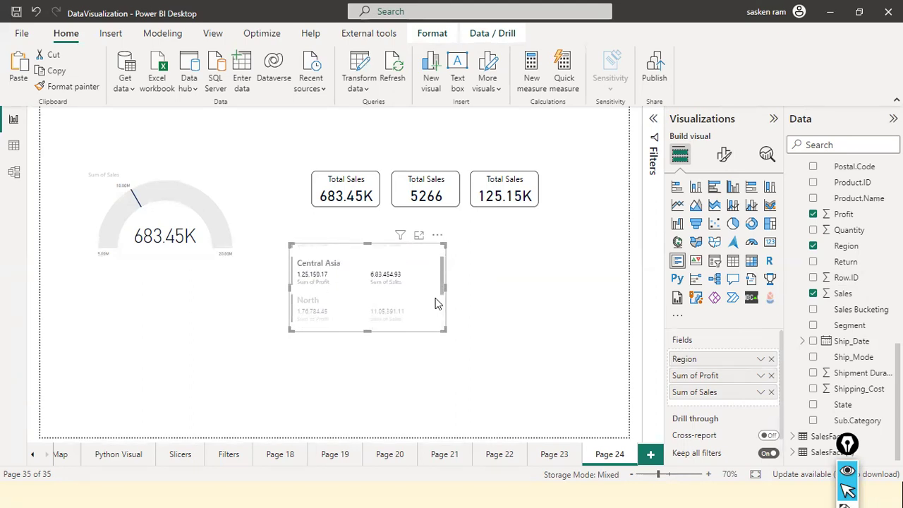
scroll(435, 302, "down", 2)
scroll(435, 302, "up", 3)
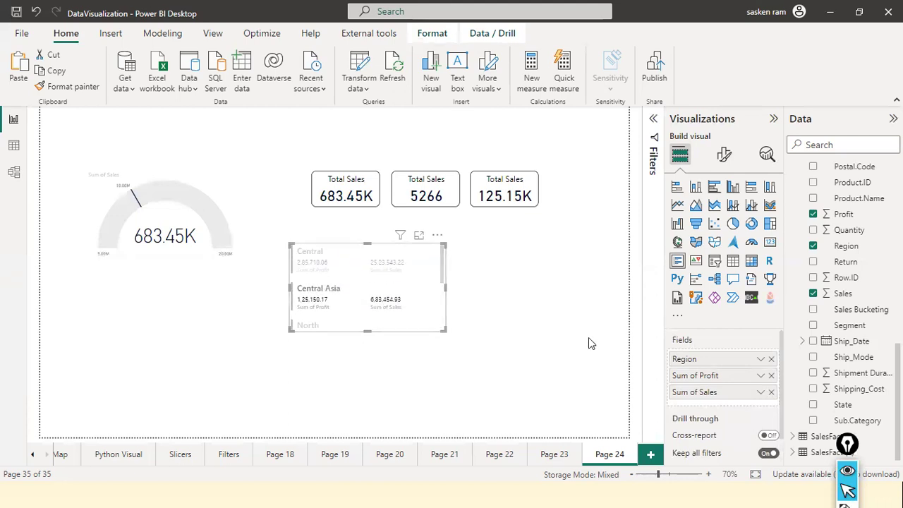
- Clear the region highlighting, then move the multi-row card slightly lower and widen it
left_click(544, 358)
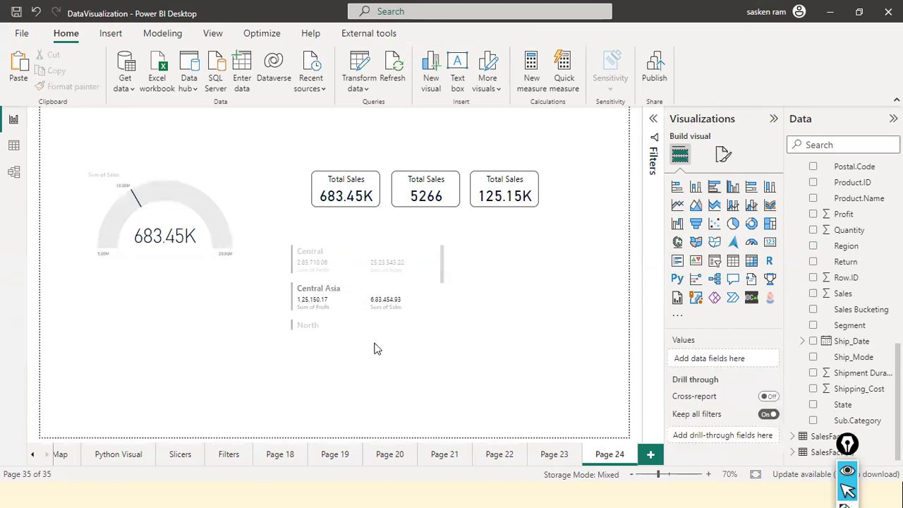
left_click(369, 332)
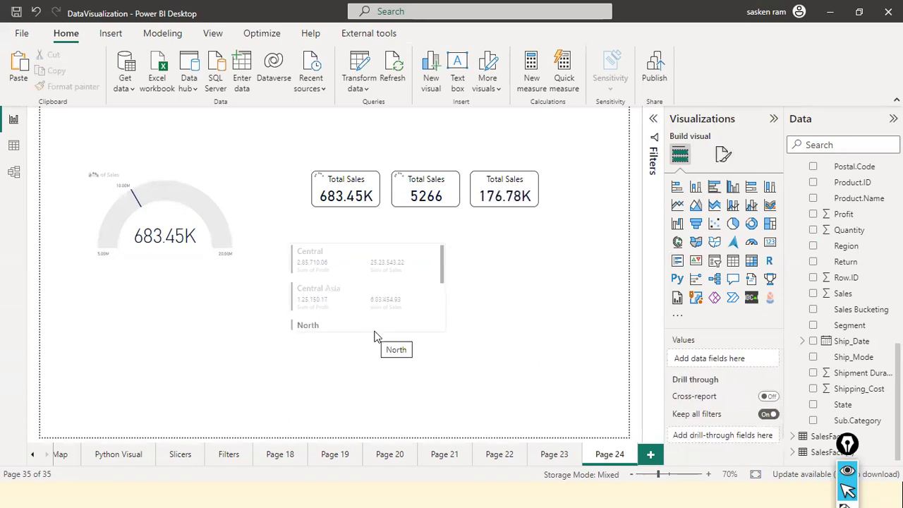
left_click_drag(363, 332, 360, 351)
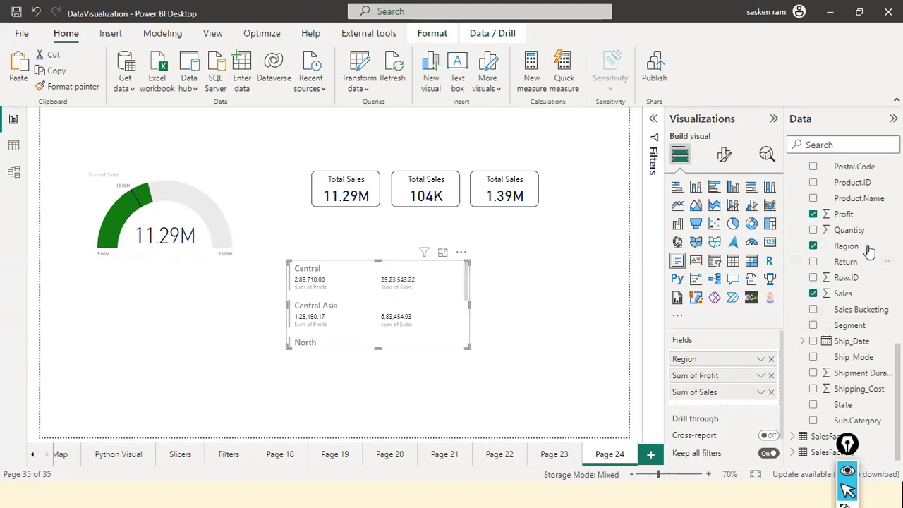
- Add the Quantity field to the multi-row card
left_click_drag(850, 233, 444, 285)
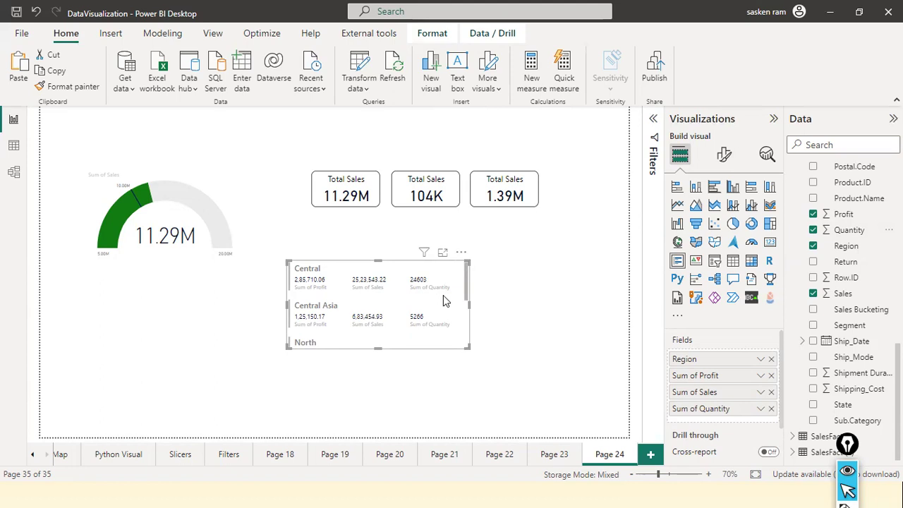
scroll(443, 302, "down", 2)
scroll(443, 301, "up", 2)
left_click(491, 318)
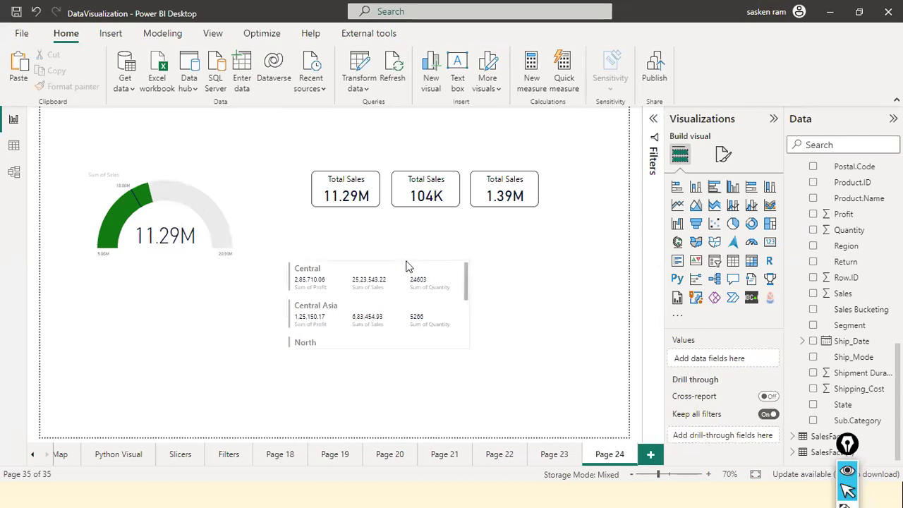
- Turn on the visual border for the multi-row card
left_click(439, 258)
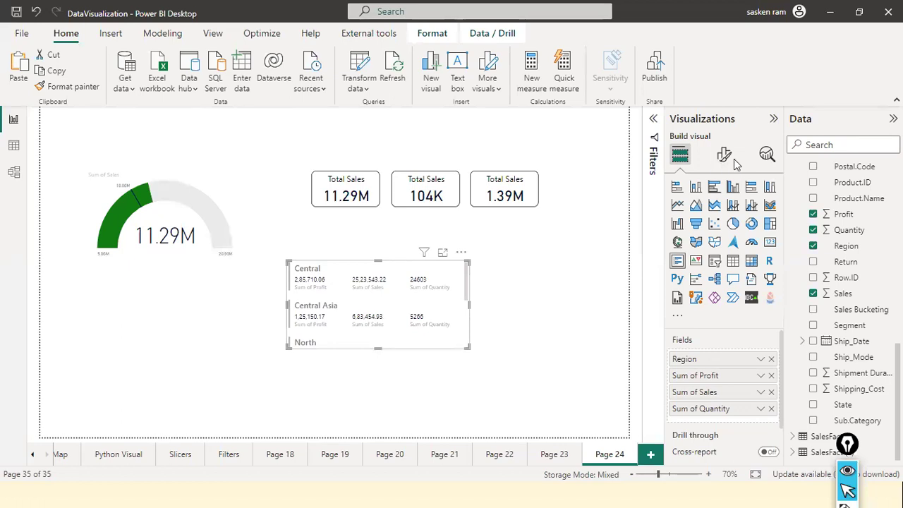
left_click(725, 156)
type("b")
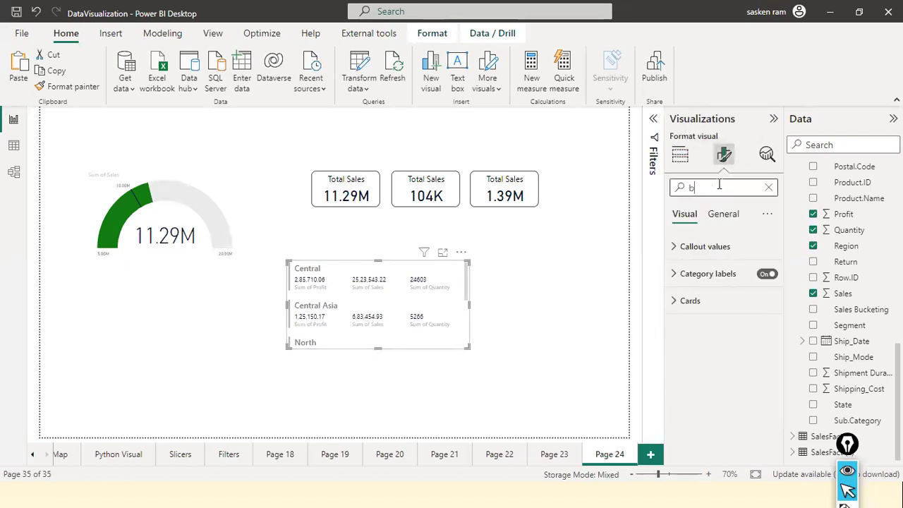
type("oor")
double_click(735, 192)
type("bor")
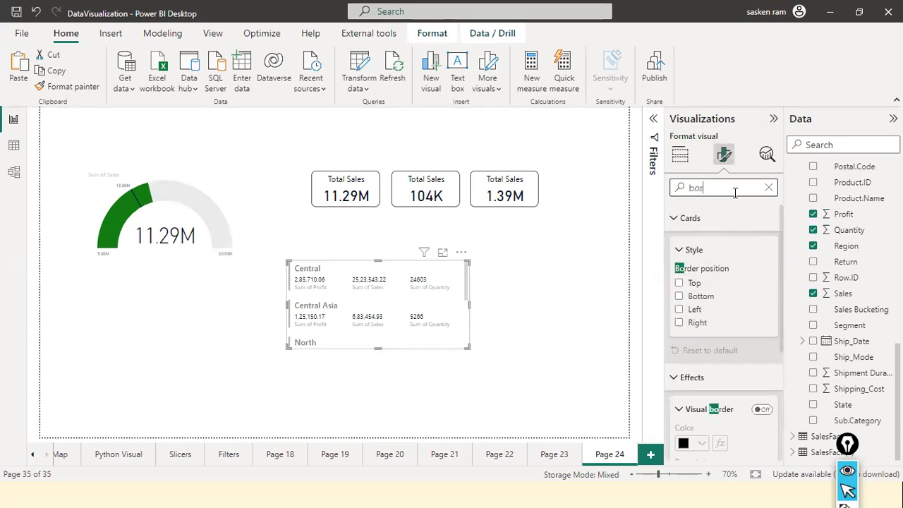
left_click(772, 415)
left_click(570, 317)
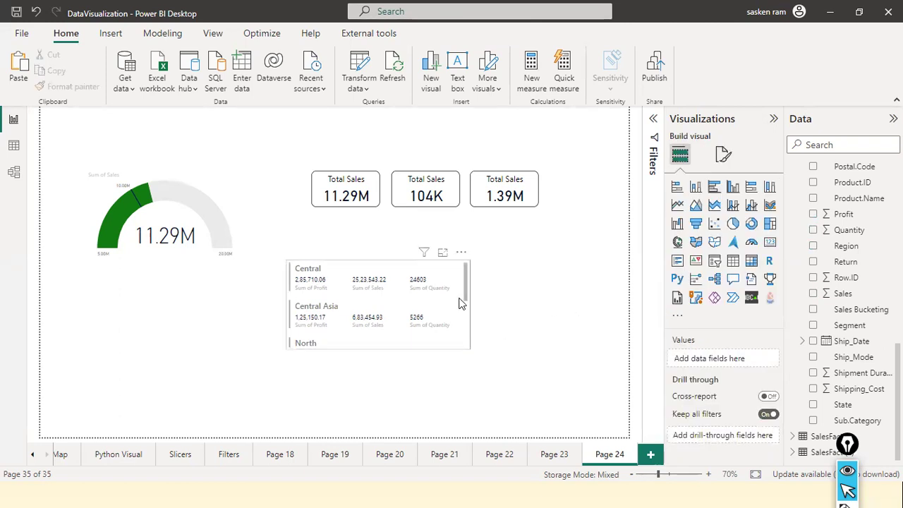
- Move the multi-row card up directly beneath the three cards, aligned with the first one, and highlight the Central Asia region
mouse_move(467, 296)
left_mouse_down()
mouse_move(493, 276)
mouse_move(480, 290)
left_mouse_up()
left_click(416, 271)
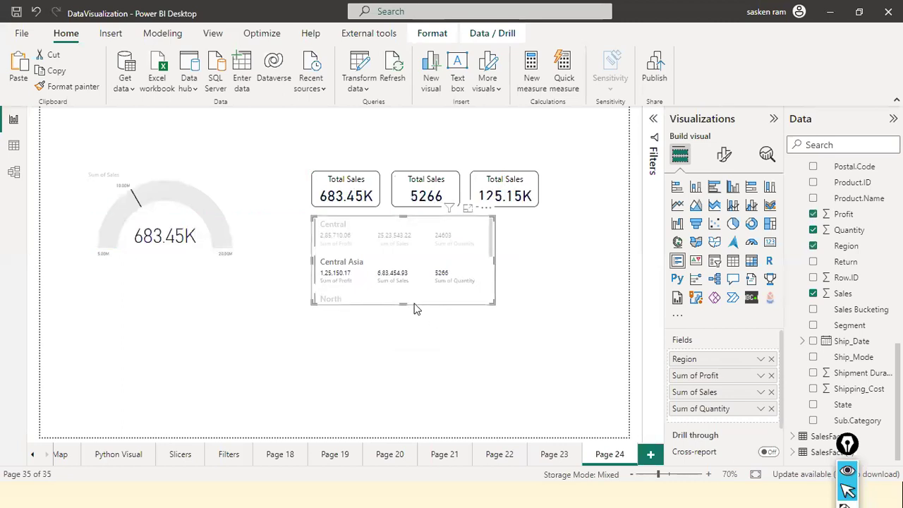
key("Escape")
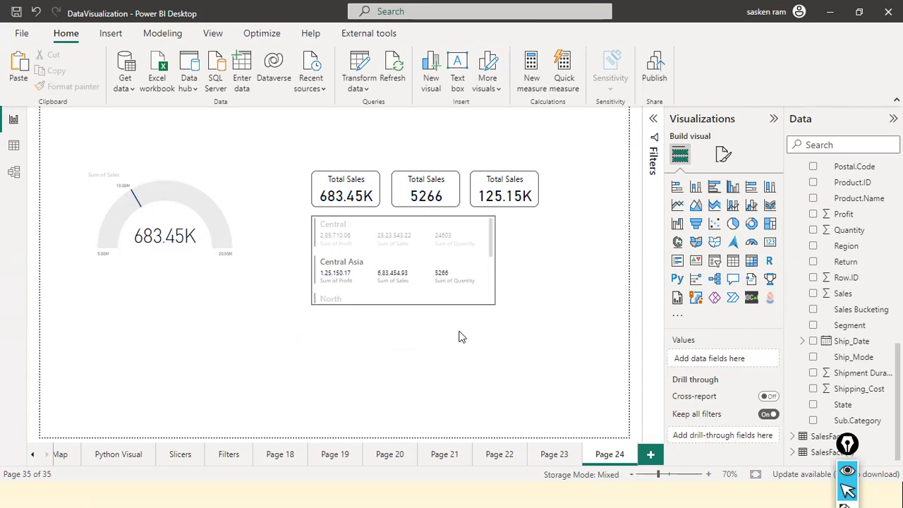
key("alt+Tab")
key("alt+Tab")
left_click(500, 298)
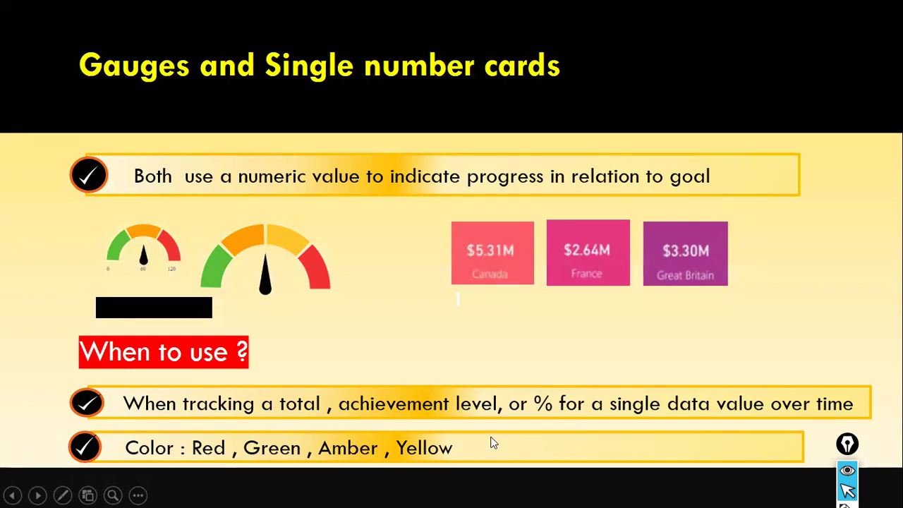
key("Right")
key("Right")
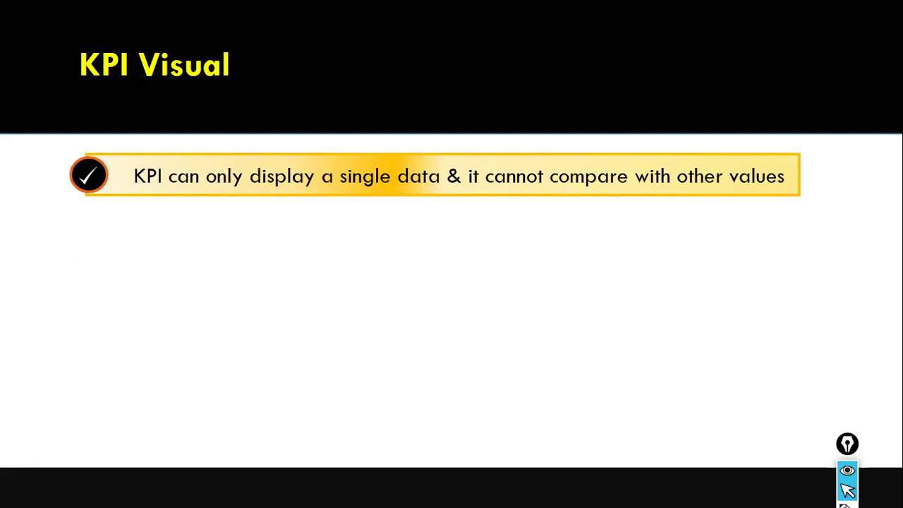
left_click(432, 367)
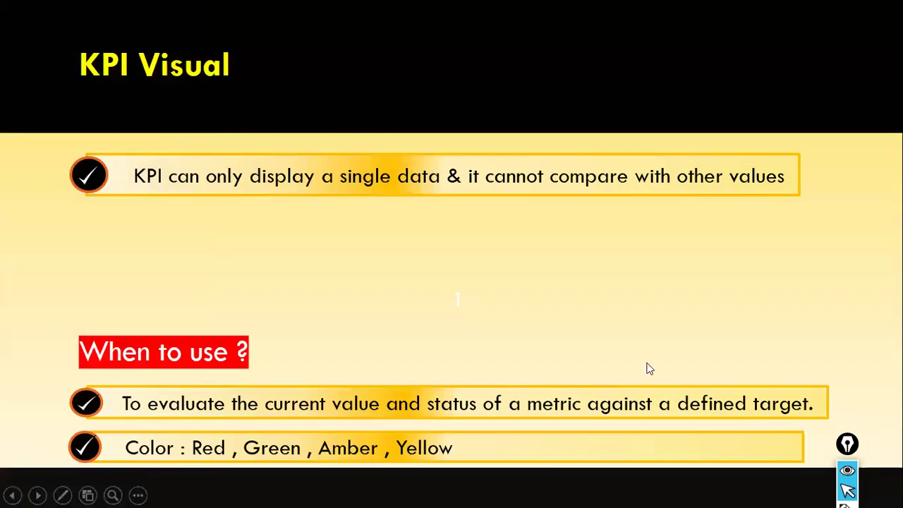
key("alt+Tab")
key("alt+Tab")
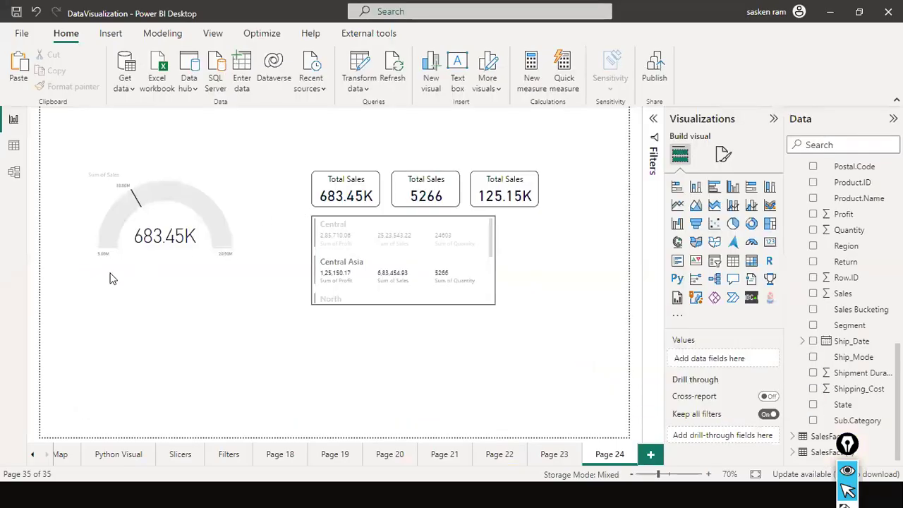
- Review the sales gauge's assigned fields and its minimum, maximum and target axis settings
left_click(220, 210)
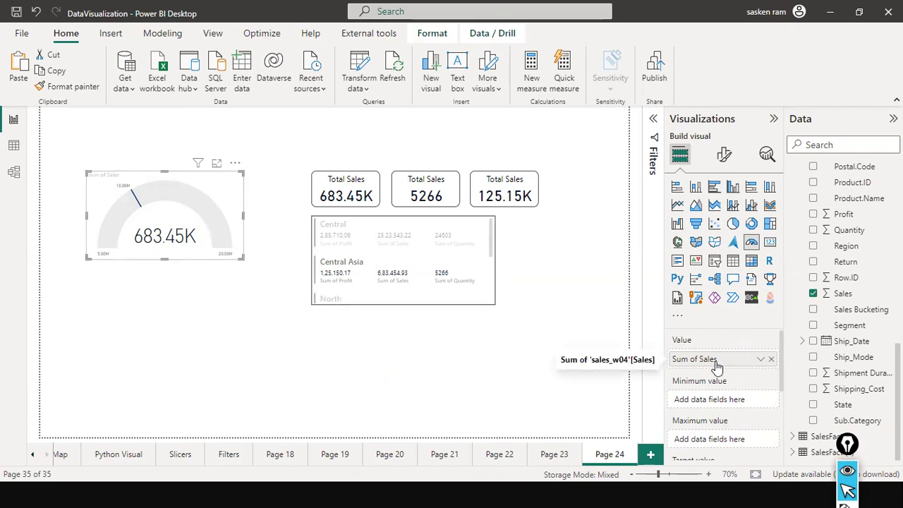
scroll(716, 365, "down", 1)
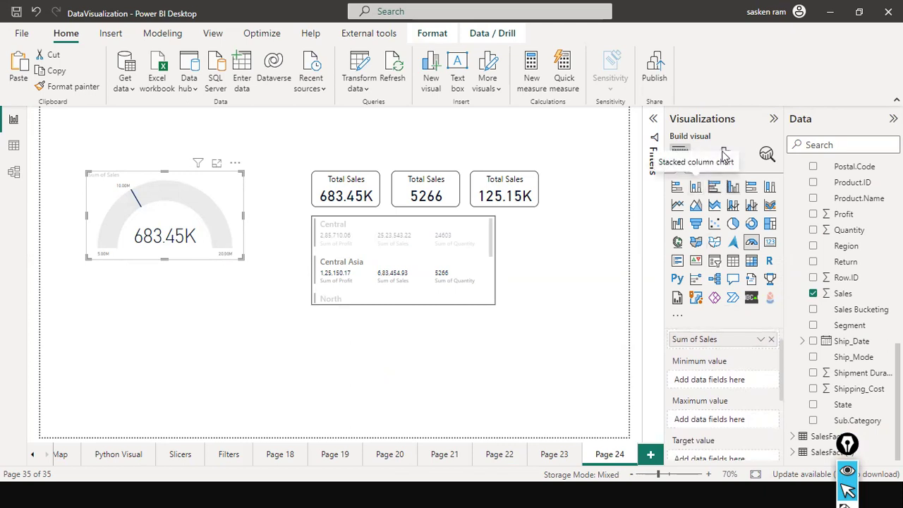
left_click(725, 154)
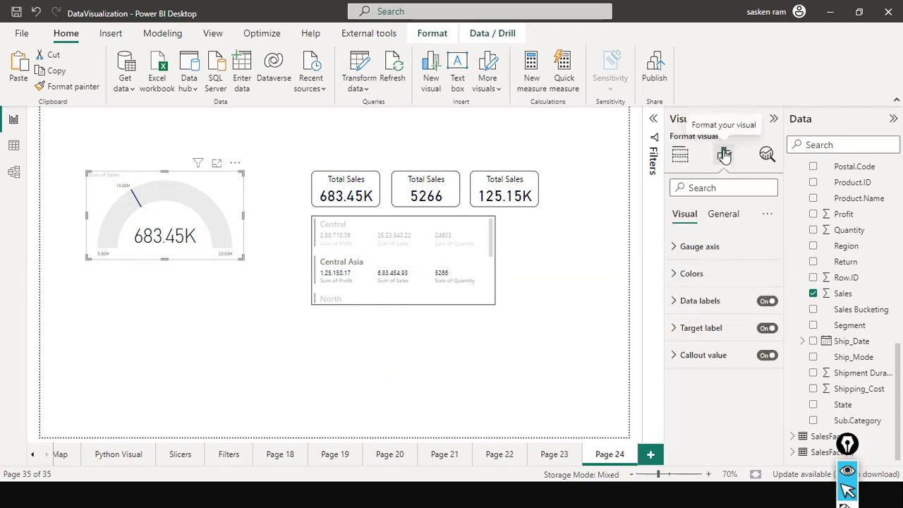
left_click(673, 247)
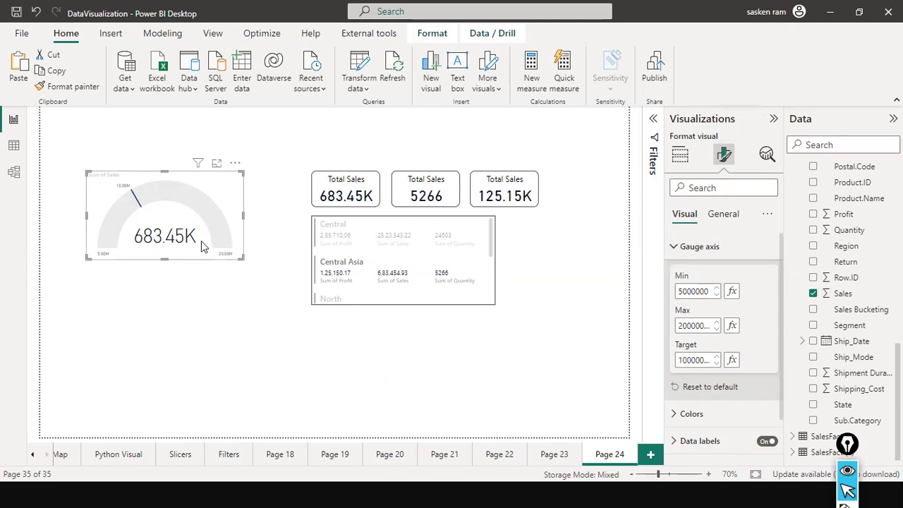
left_click(680, 157)
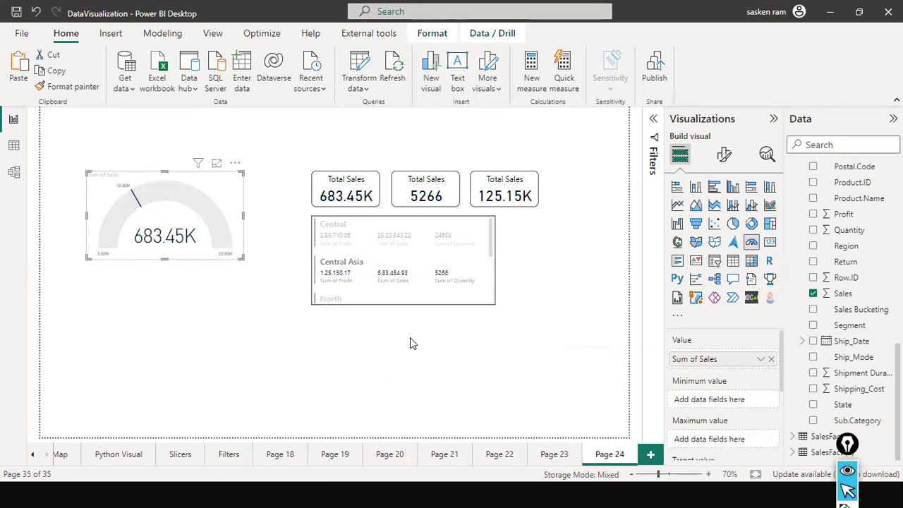
- Insert a KPI visual beneath the gauge with Sales as its value and make it slightly taller
left_click(203, 296)
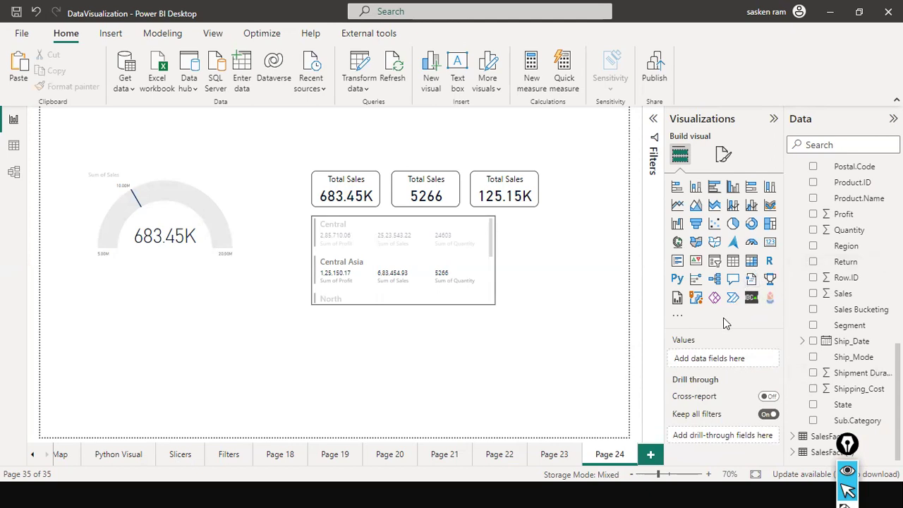
left_click(695, 267)
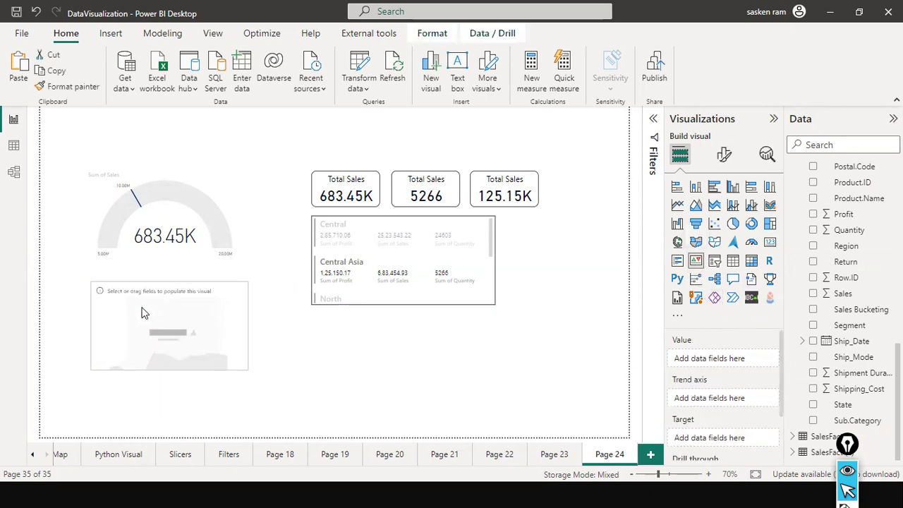
left_click_drag(842, 294, 158, 324)
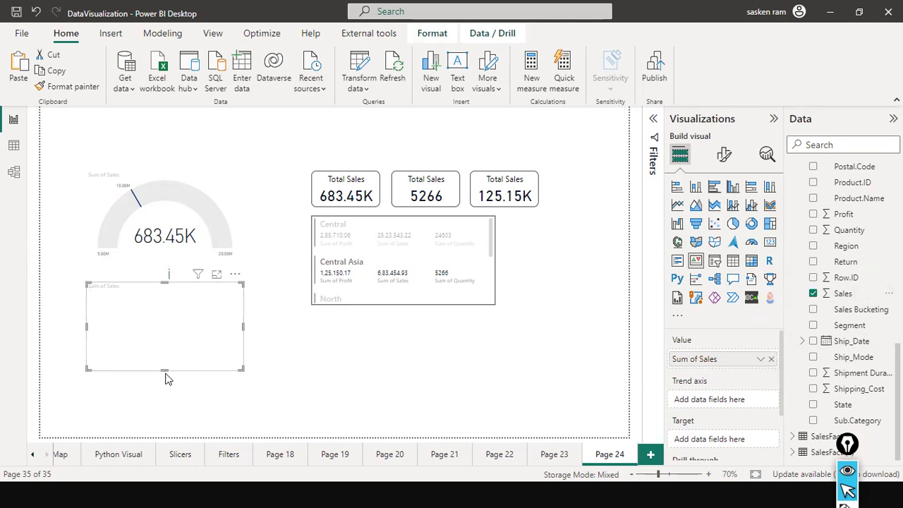
left_click_drag(167, 366, 164, 385)
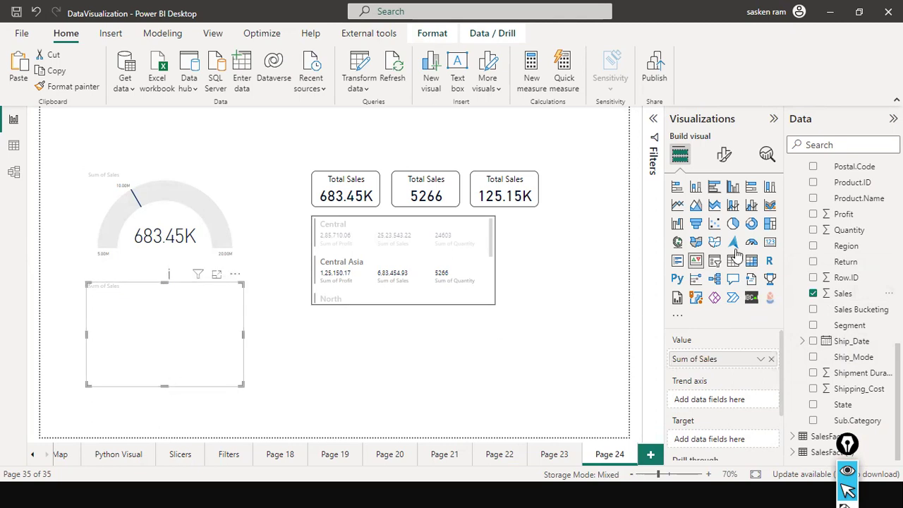
- Set Month from the Dim_Date date hierarchy as the KPI visual's trend axis
scroll(818, 223, "up", 5)
scroll(818, 223, "up", 10)
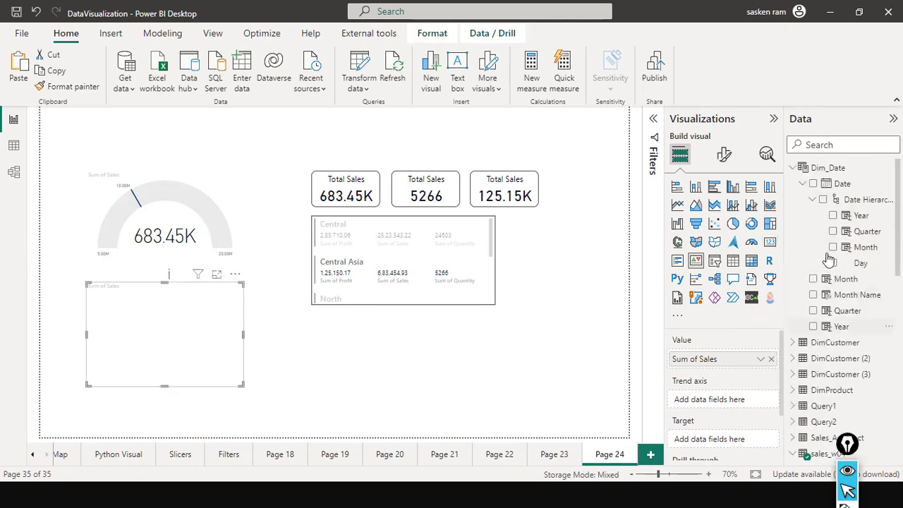
left_click_drag(862, 253, 178, 364)
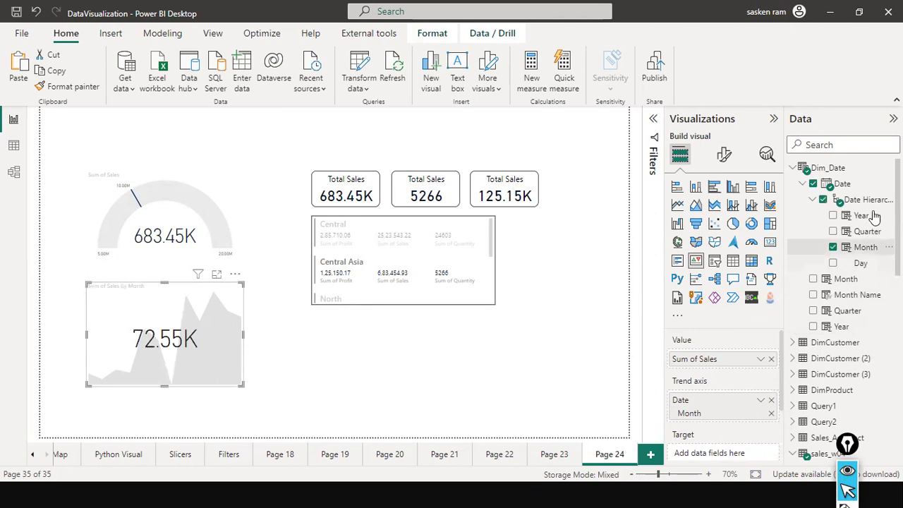
- Try using Year from the Dim_Date date hierarchy as the KPI visual's target
left_click_drag(862, 215, 196, 360)
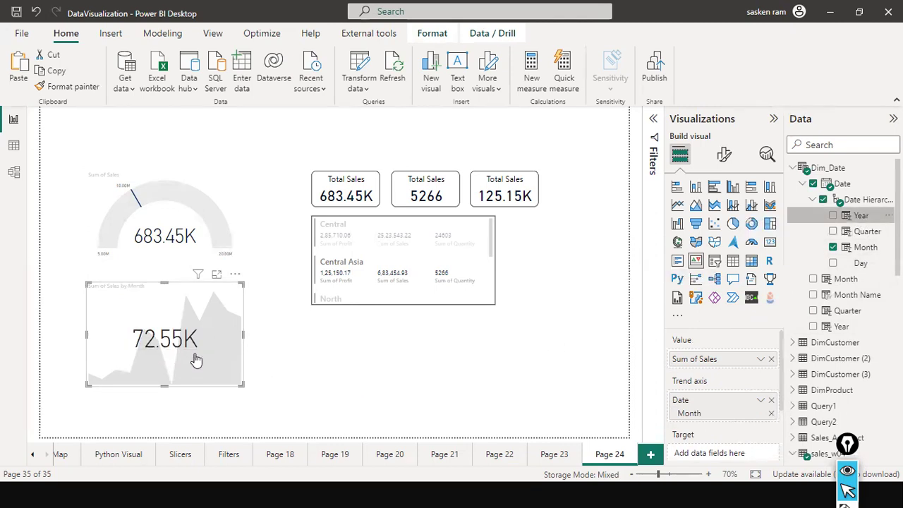
scroll(769, 424, "down", 1)
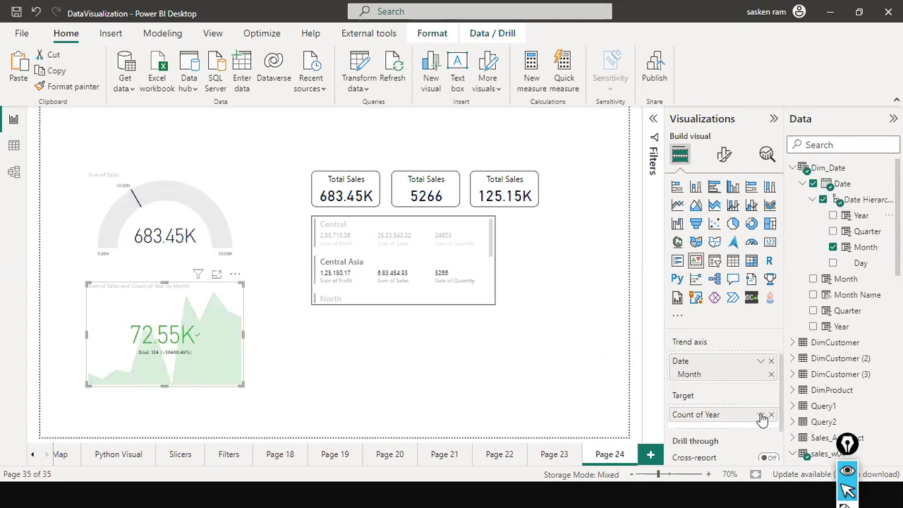
scroll(760, 419, "up", 1)
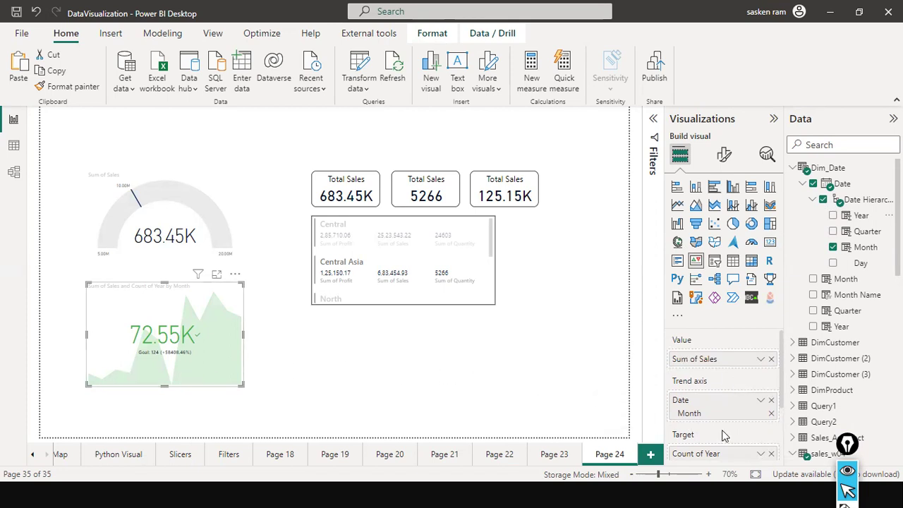
scroll(727, 433, "down", 1)
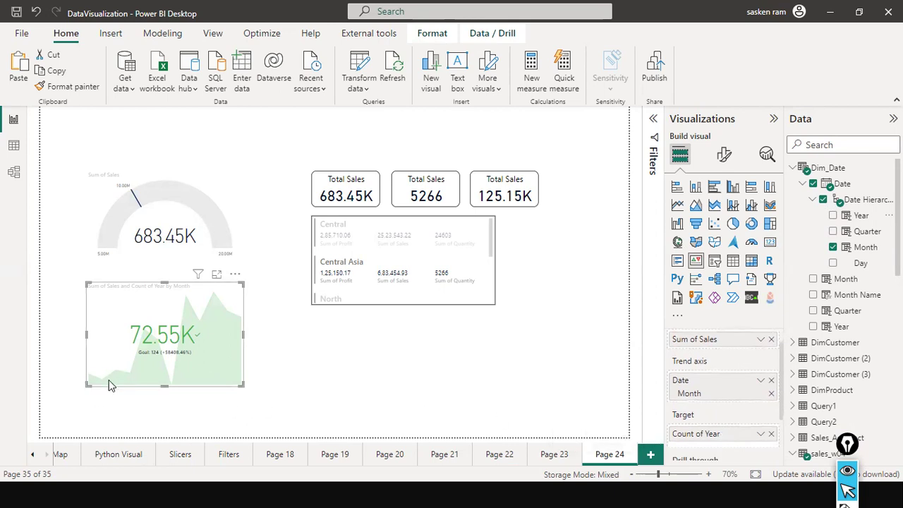
- Widen the KPI visual and remove the Year count from its target
left_click_drag(244, 336, 322, 363)
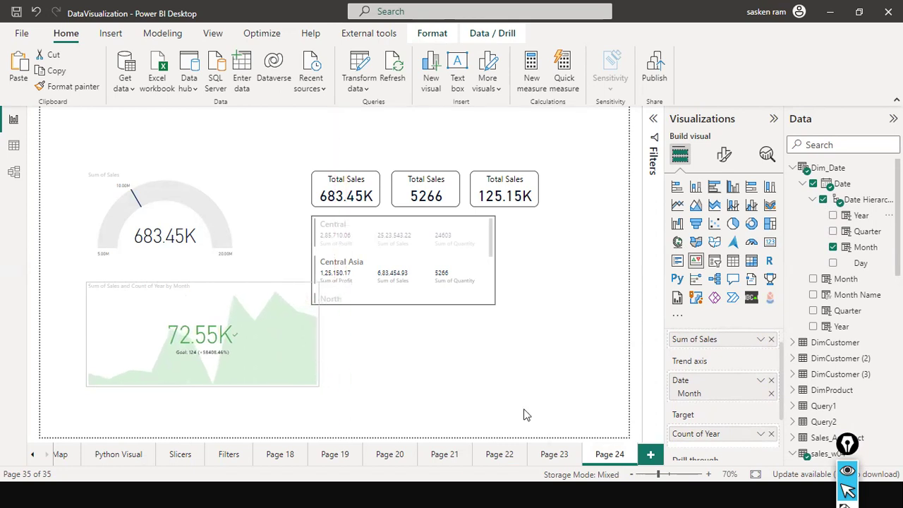
scroll(710, 430, "down", 1)
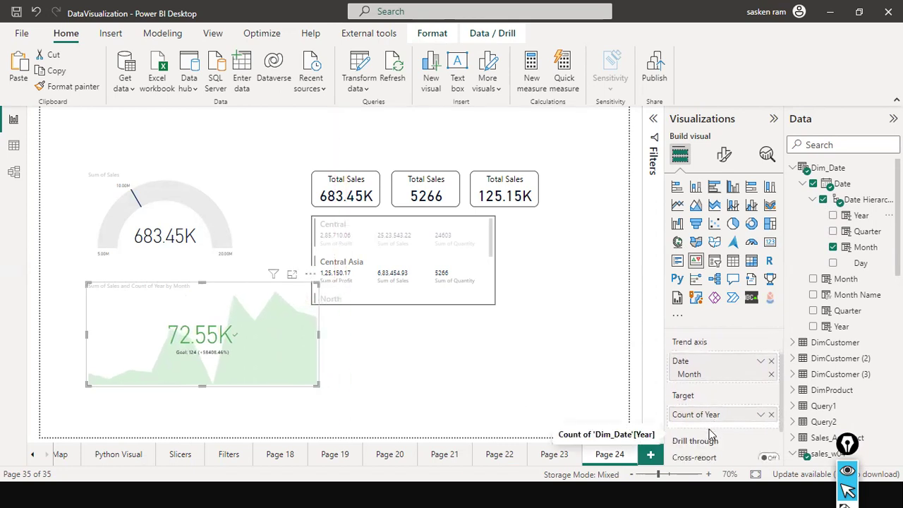
left_click(772, 415)
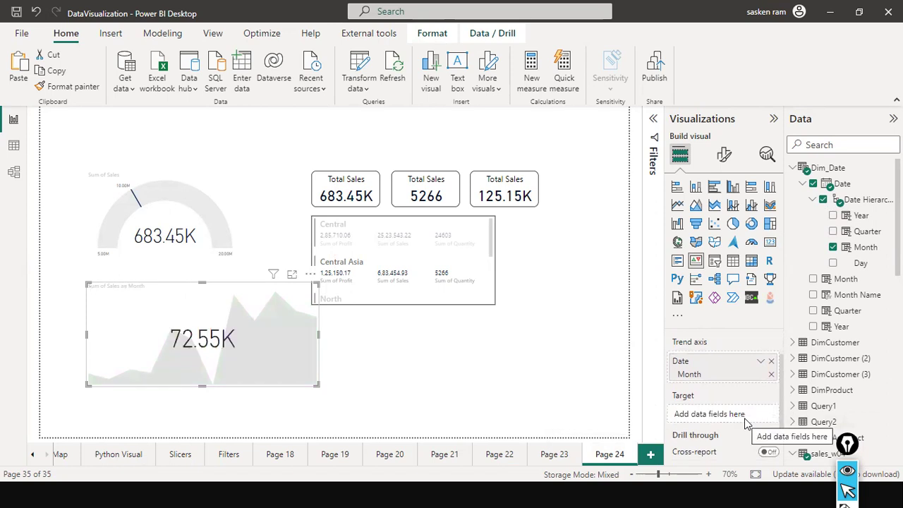
- Check the KPI visual's target label formatting options and move the visual slightly down and to the left on the page
left_click(724, 156)
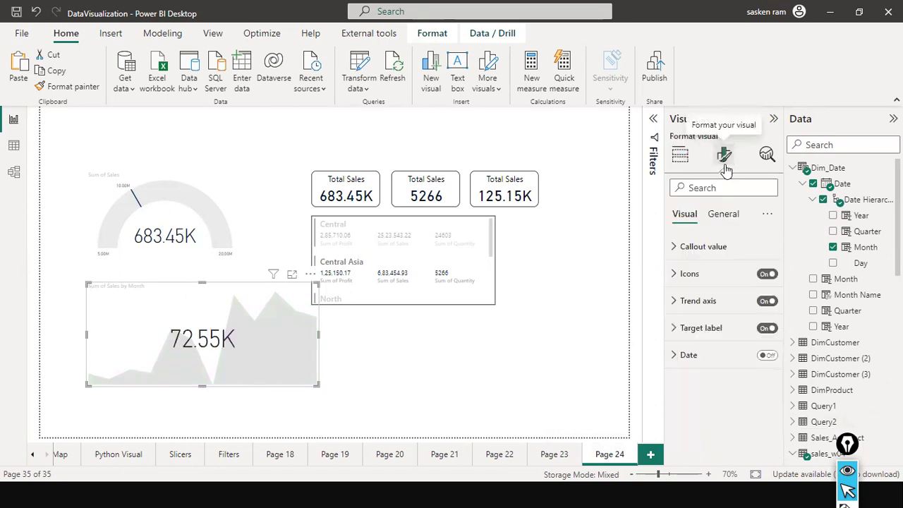
left_click(672, 329)
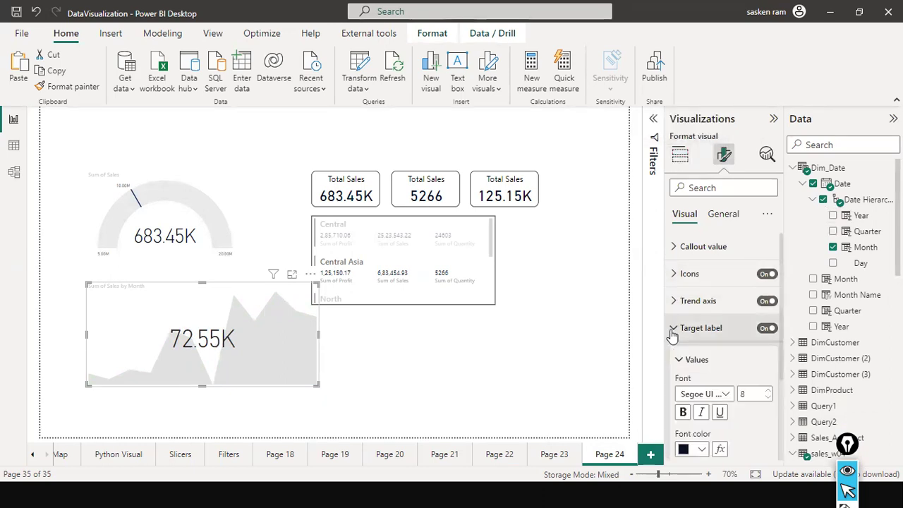
left_click(672, 330)
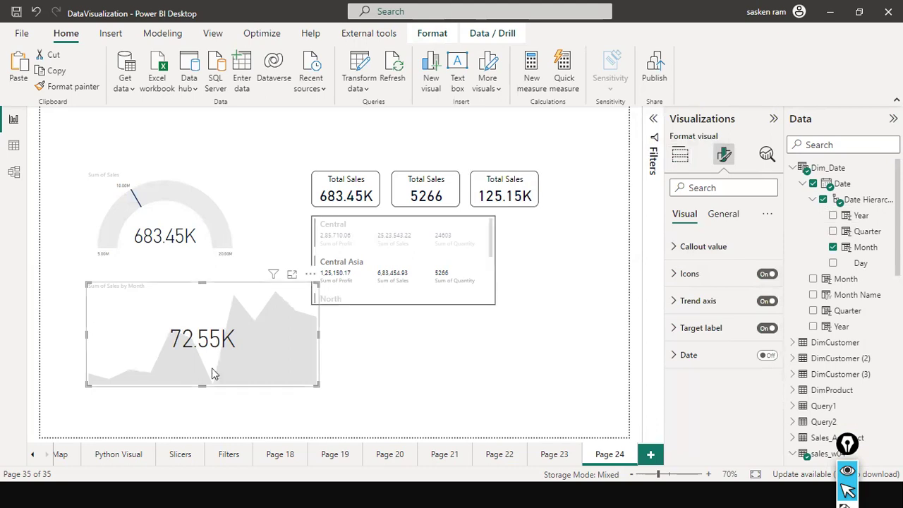
left_click_drag(198, 301, 187, 318)
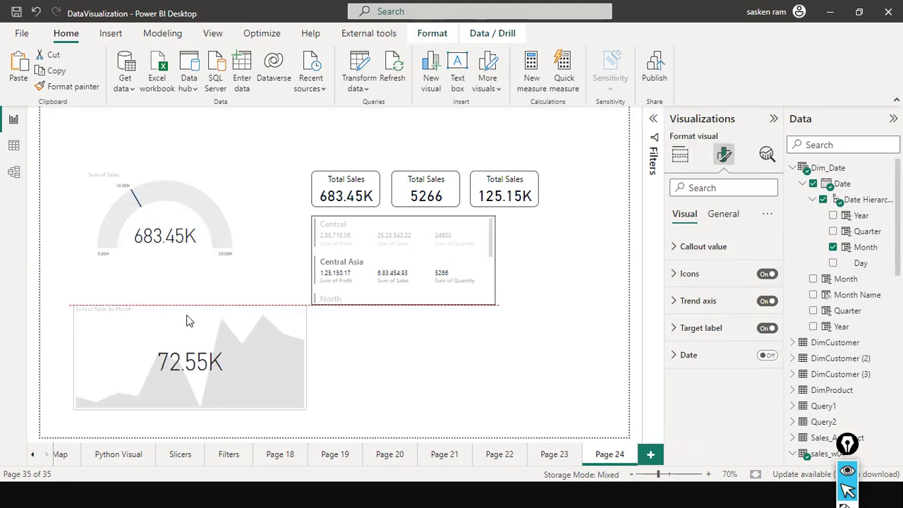
- Find the Target (M) measure in the DimCustomer table and set it as the KPI visual's target
left_click(680, 154)
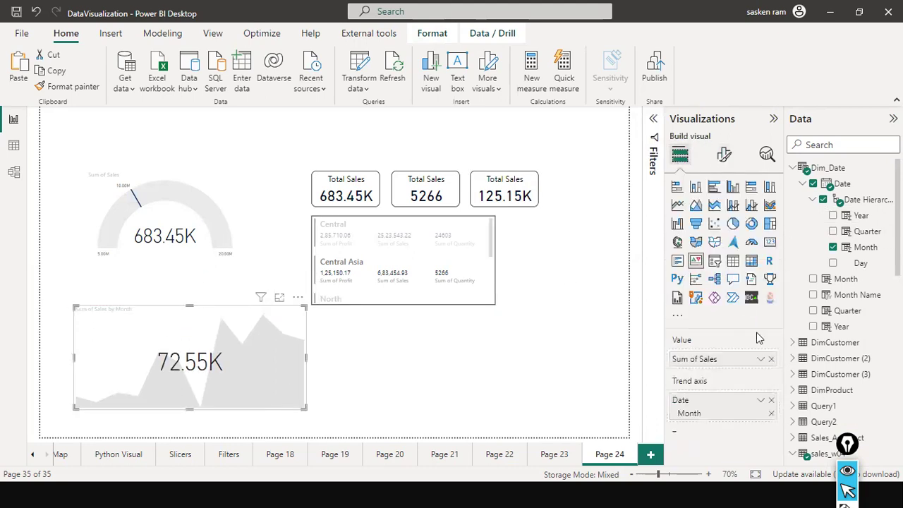
scroll(742, 422, "down", 1)
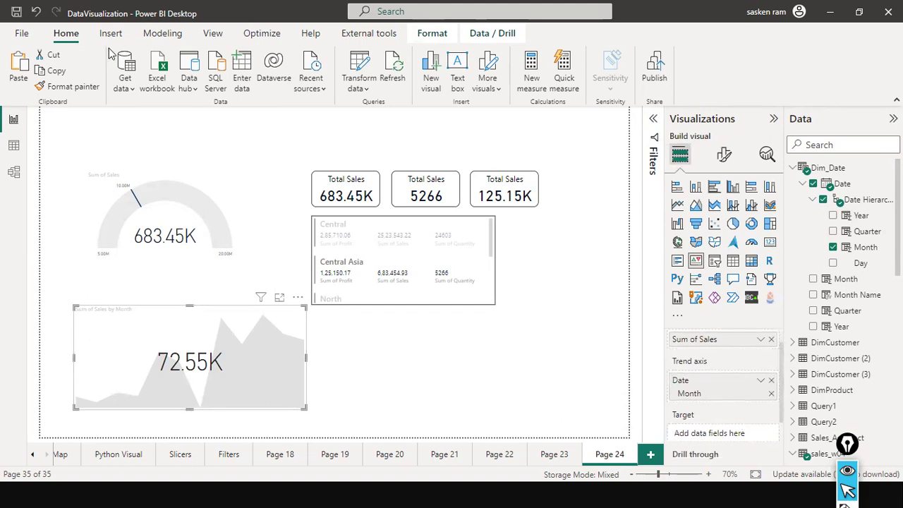
left_click(163, 33)
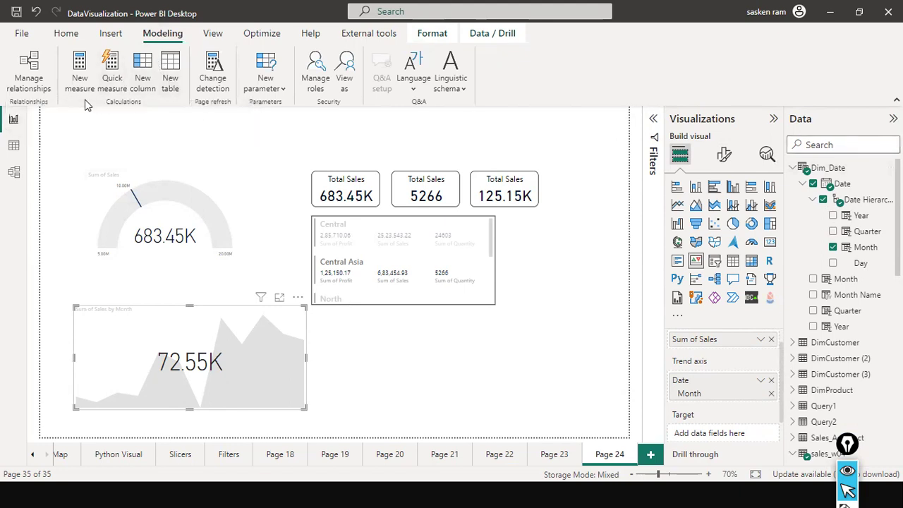
left_click(810, 143)
type("tr")
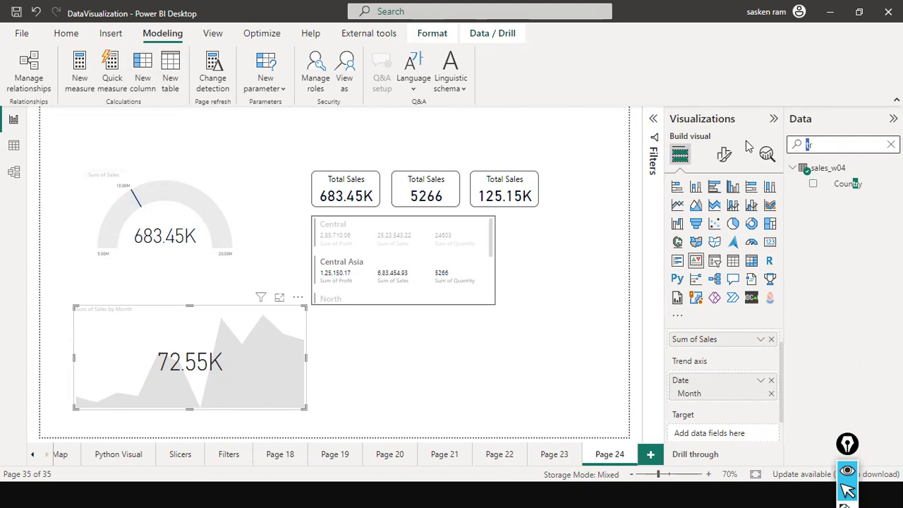
key("BackSpace")
type("arge")
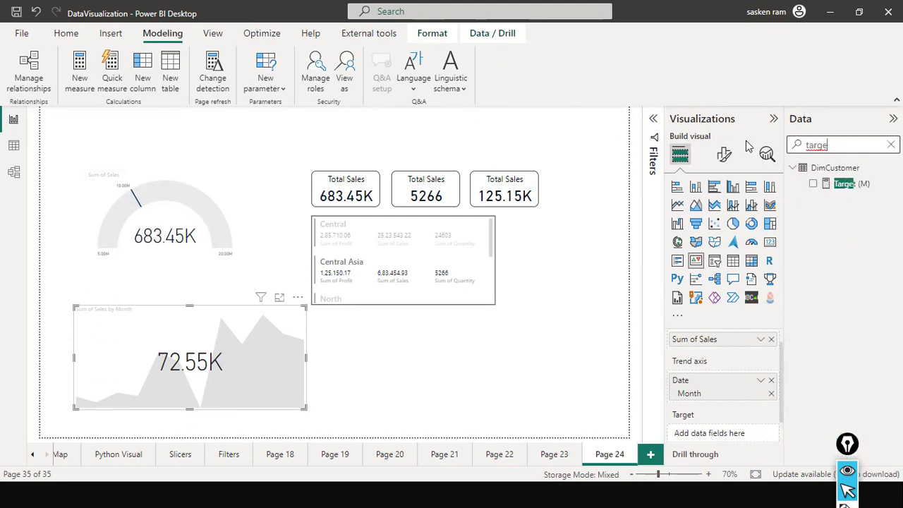
left_click(842, 192)
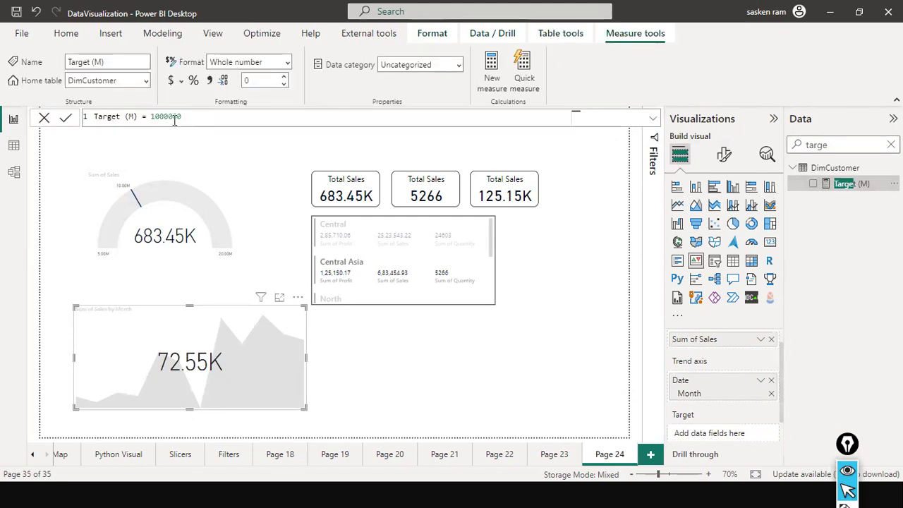
double_click(176, 117)
left_click(154, 117)
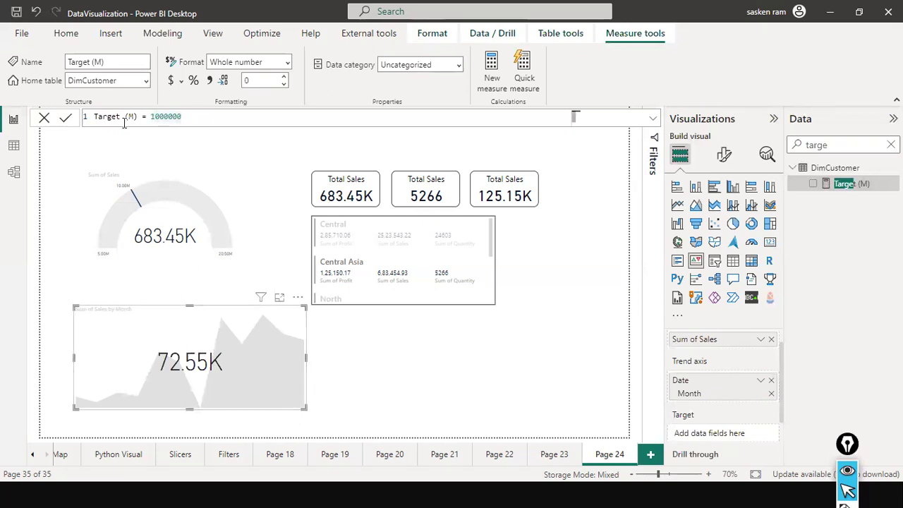
left_click_drag(850, 184, 213, 337)
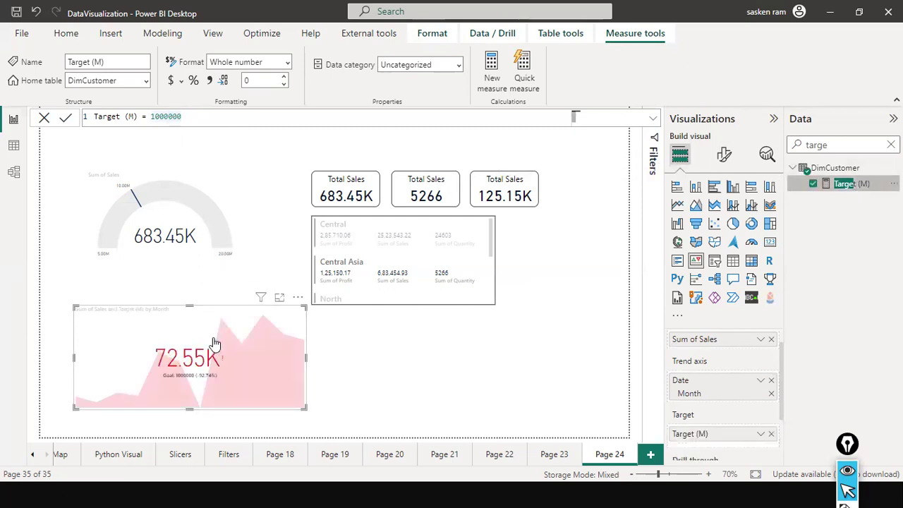
- Review the value in the Target (M) measure's formula and clear the field search
left_click(180, 116)
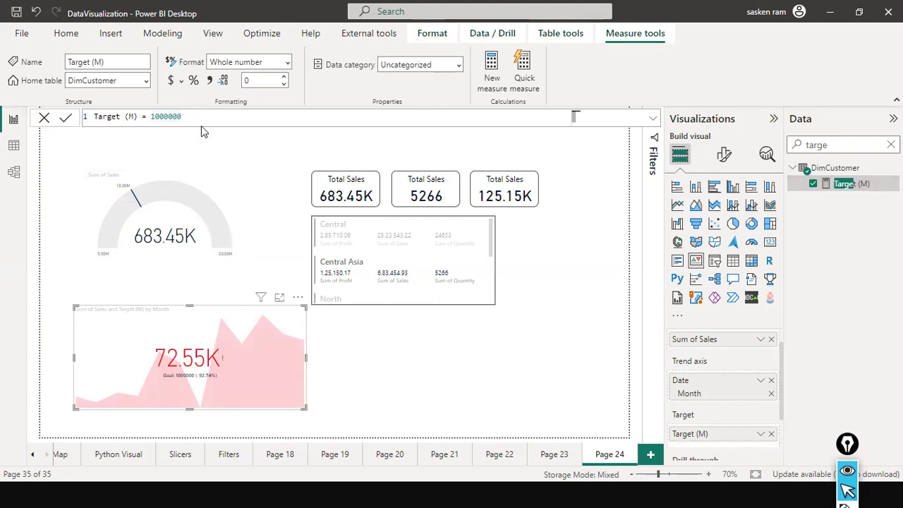
left_click_drag(182, 117, 151, 116)
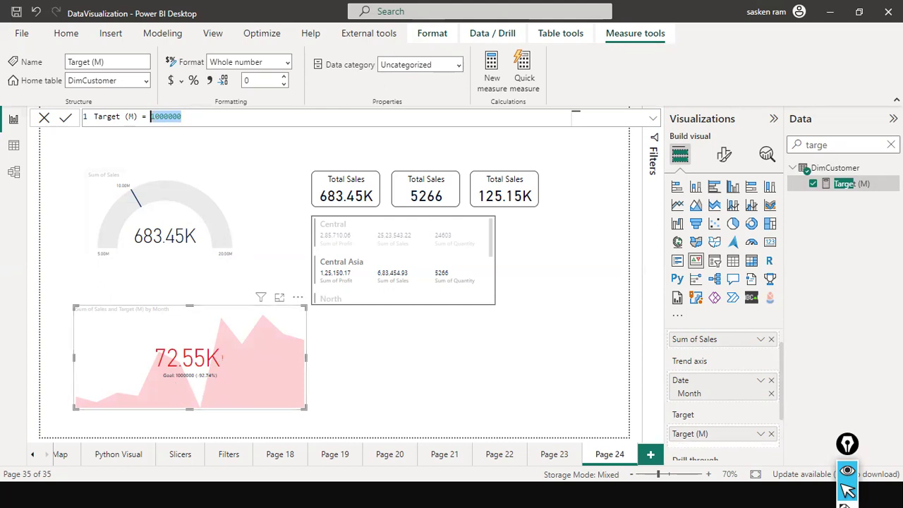
left_click(890, 144)
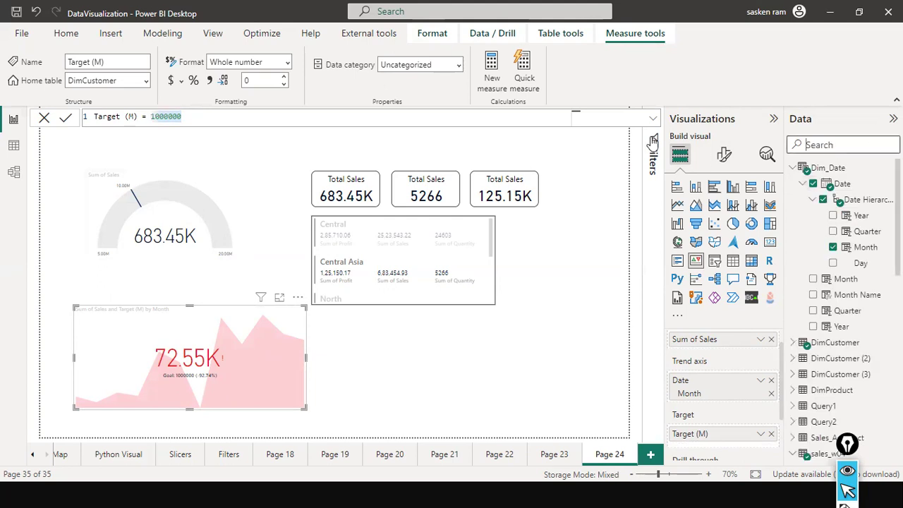
- Clear the Region Top N filter from the multi-row card
left_click(653, 143)
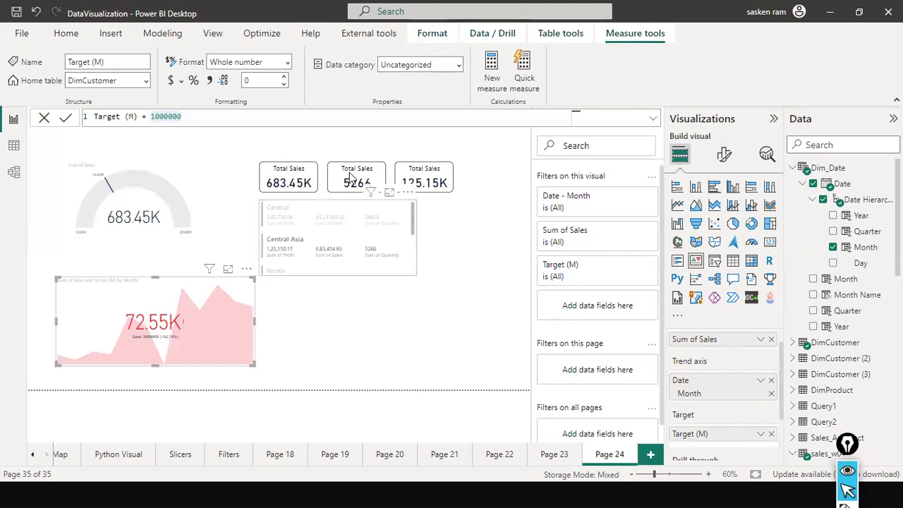
left_click(367, 274)
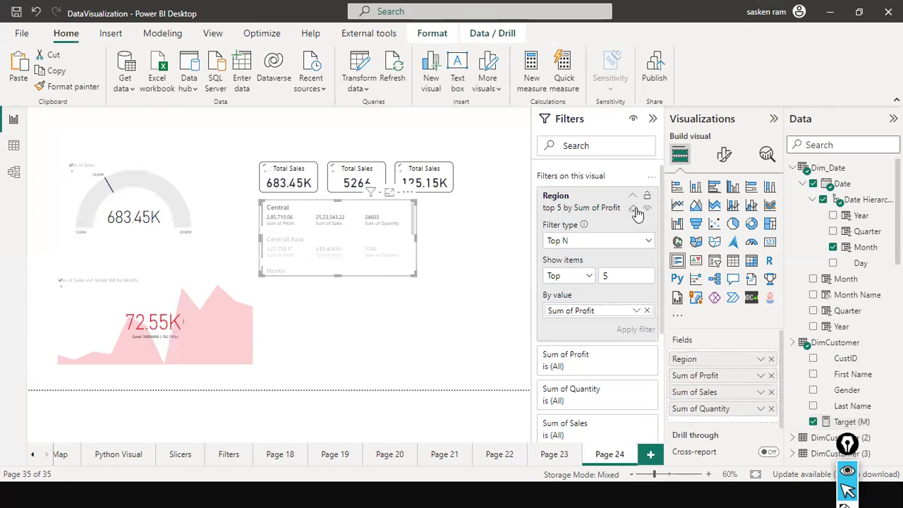
left_click(635, 209)
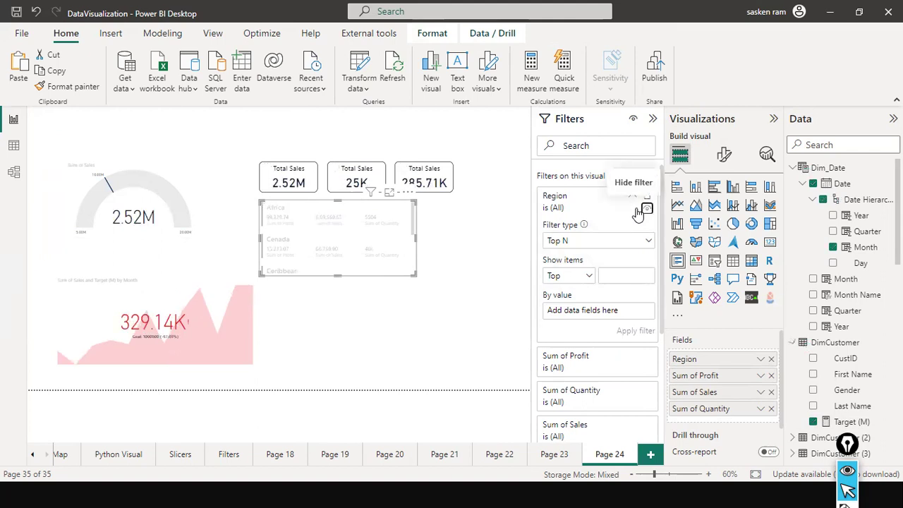
- Move the multi-row card slightly down and to the right on the page, collapse its Region filter, and browse its regions
left_click_drag(398, 265, 427, 294)
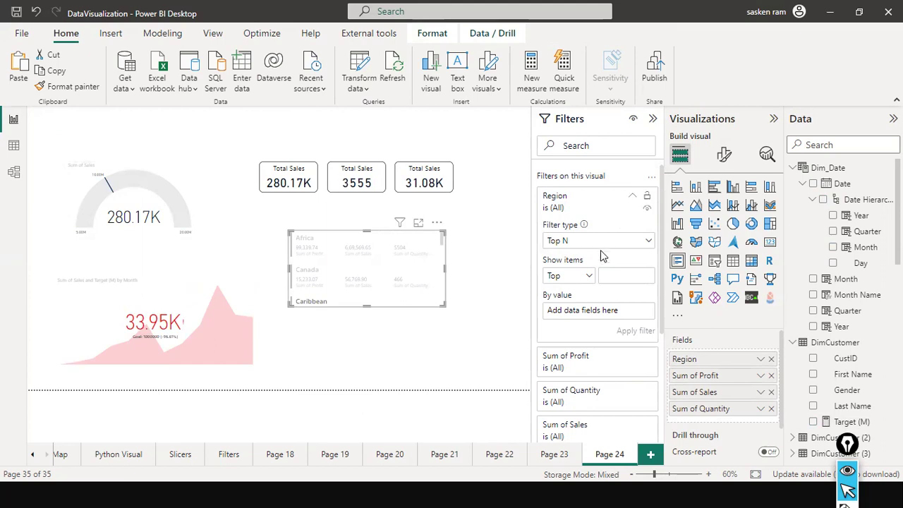
left_click(633, 198)
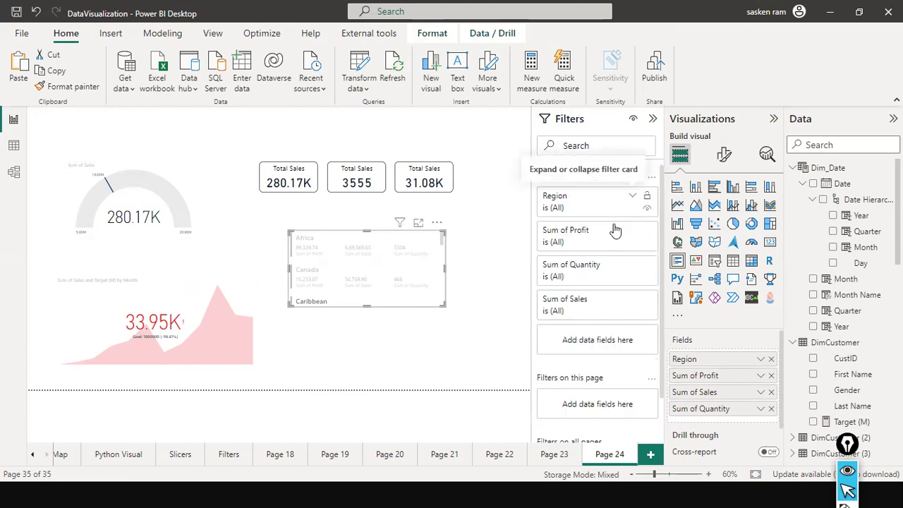
left_click(465, 340)
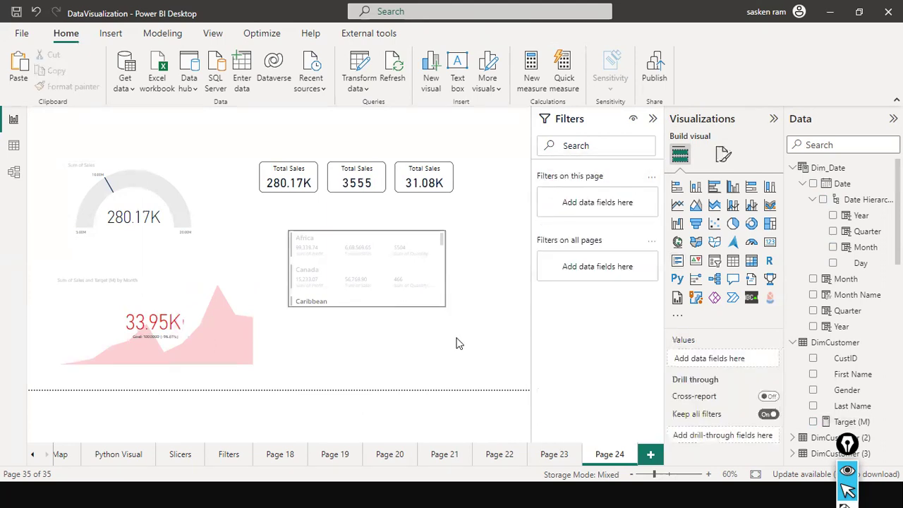
scroll(392, 290, "down", 5)
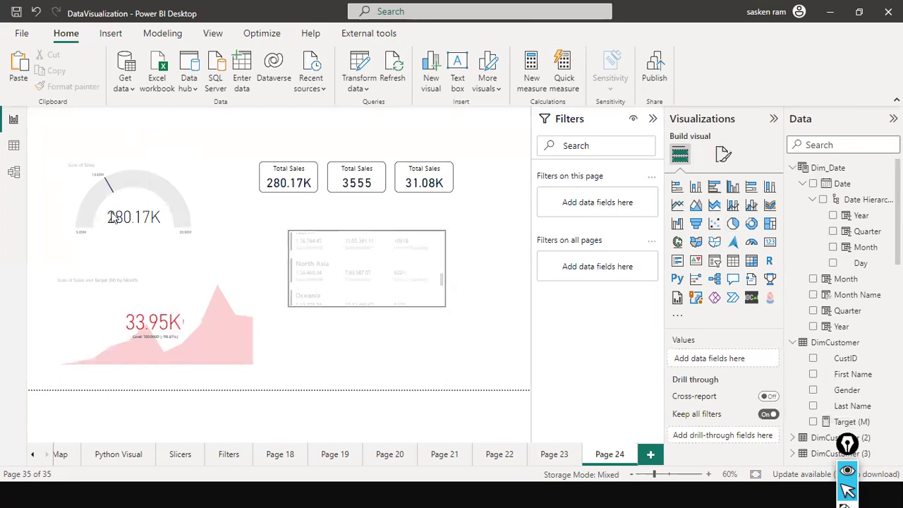
- Check the gauge's data fields and its visual formatting options
left_click(188, 186)
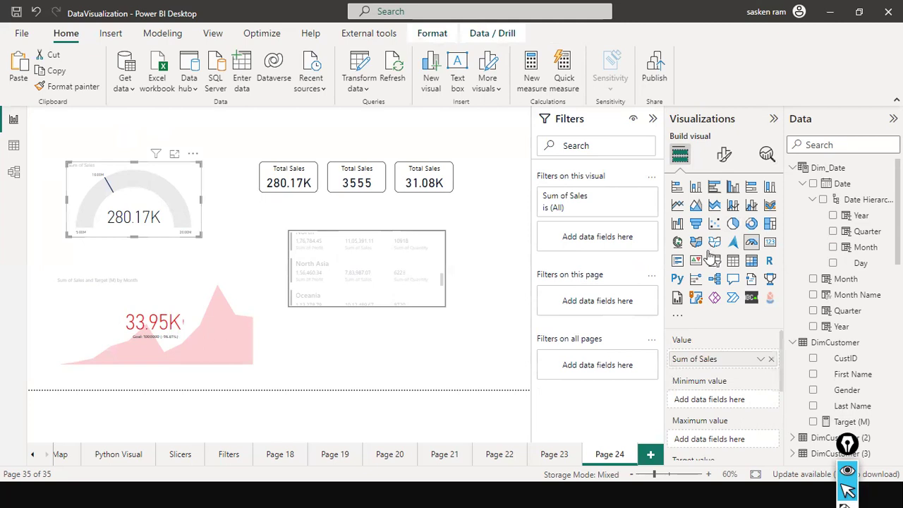
scroll(701, 350, "down", 2)
scroll(703, 347, "up", 2)
left_click(724, 155)
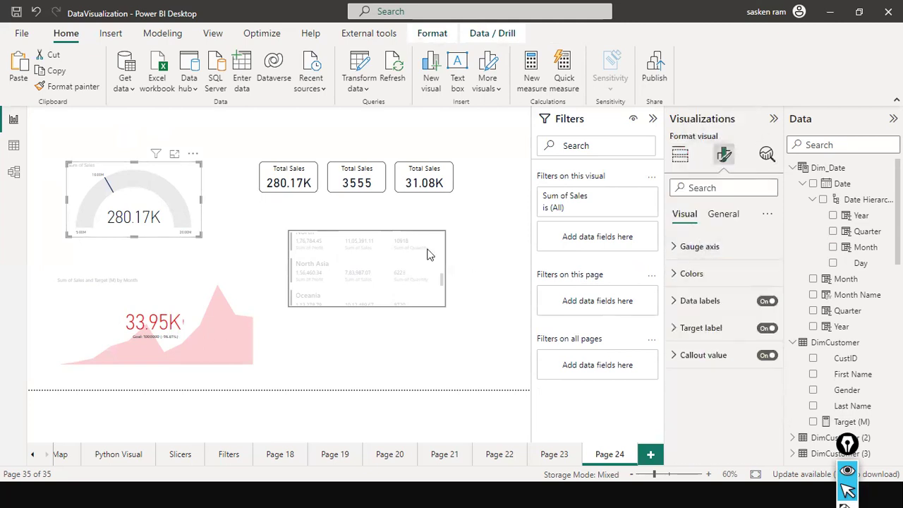
left_click(679, 155)
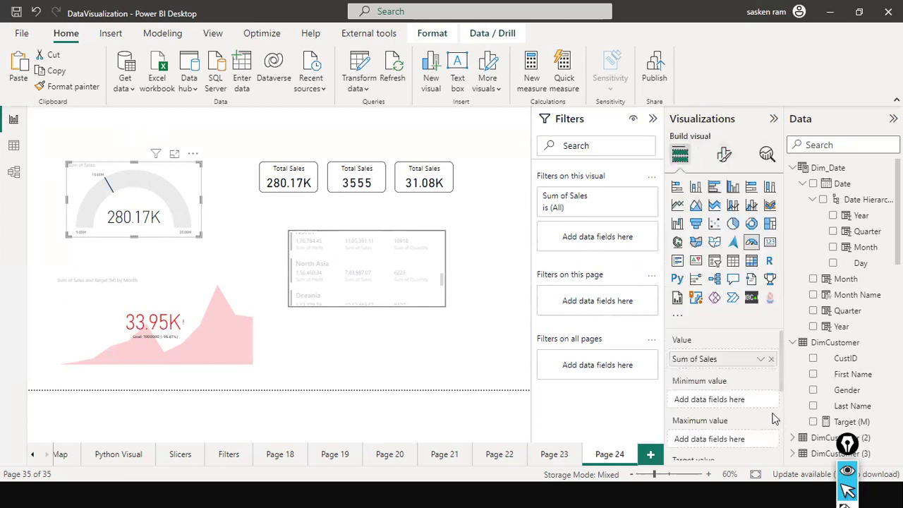
- Remove Sum of Sales from the gauge's value and add the Sales field from sales_w04 back in its place
left_click(773, 361)
scroll(882, 280, "down", 5)
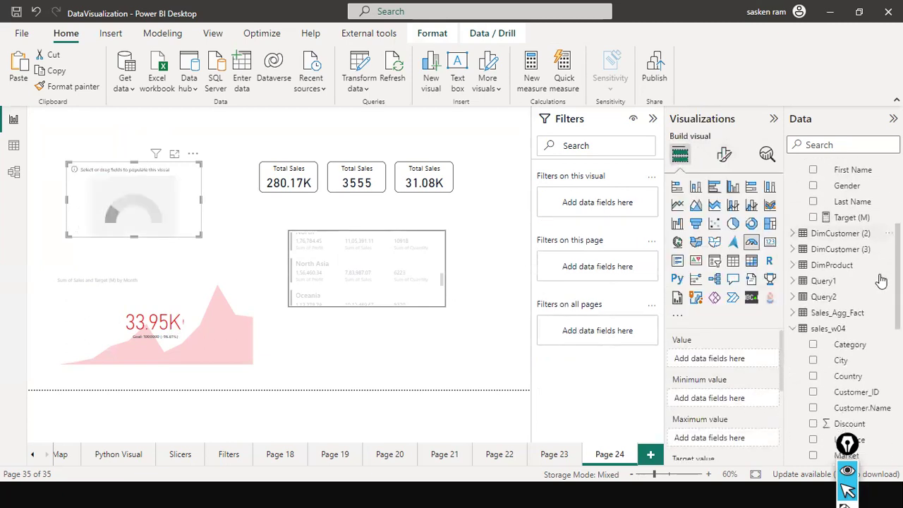
scroll(881, 280, "down", 5)
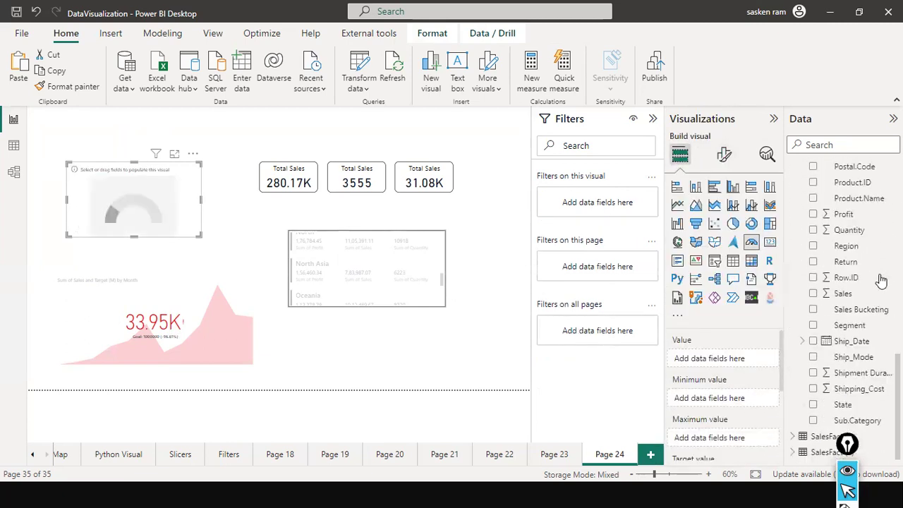
left_click_drag(844, 293, 721, 359)
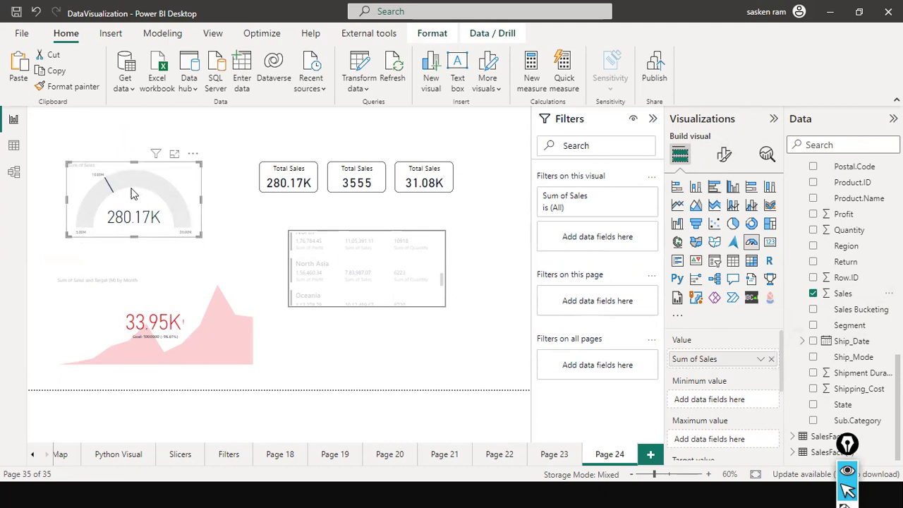
- Compare the data fields assigned to the KPI visual with those assigned to the gauge
left_click(653, 119)
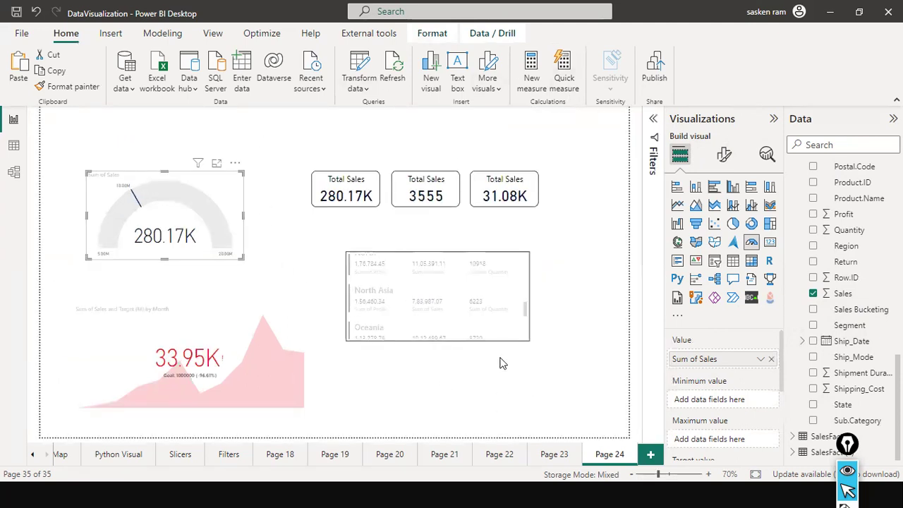
left_click(228, 322)
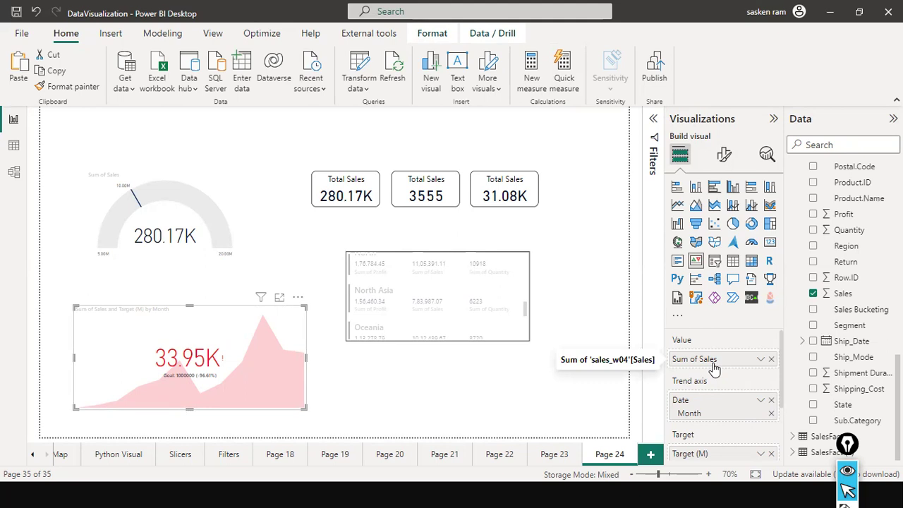
left_click(771, 360)
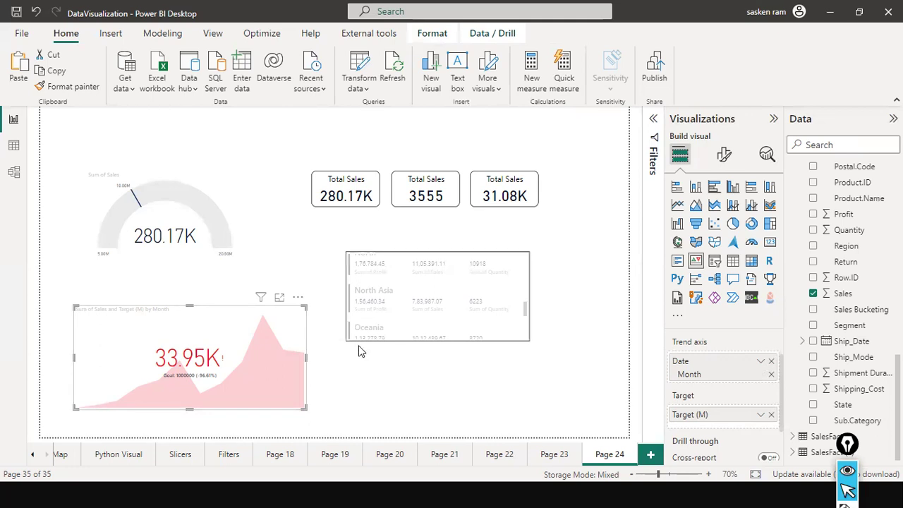
left_click(235, 233)
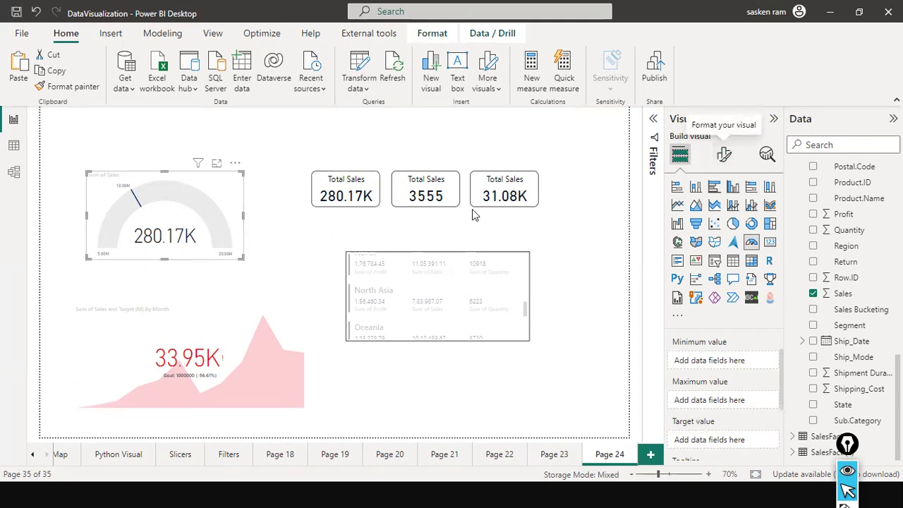
scroll(727, 331, "up", 1)
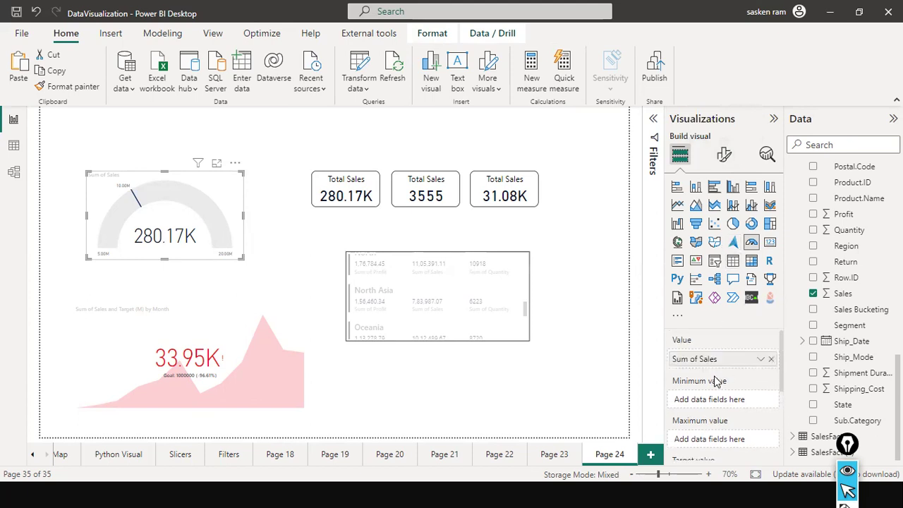
- Inspect the visual-level filters of the gauge, the KPI visual and the multi-row card, and select North Asia in the card
left_click(597, 228)
left_click(653, 119)
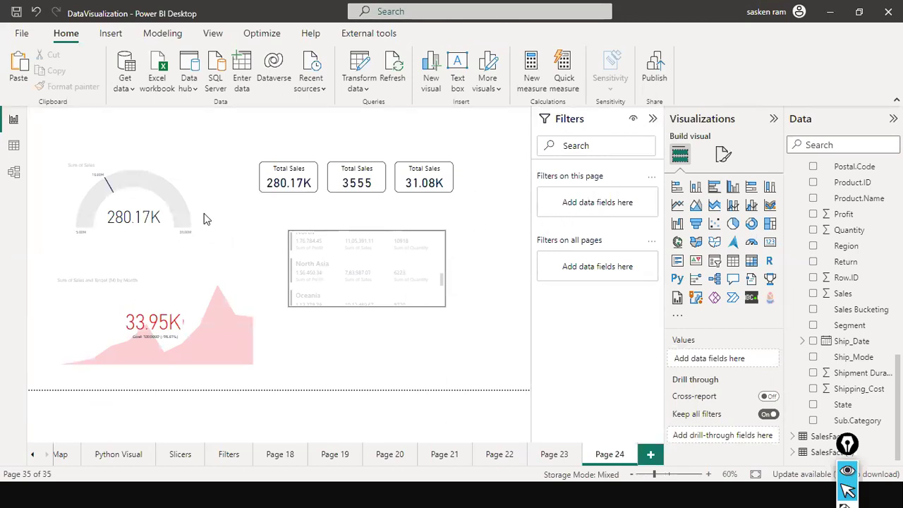
left_click(173, 170)
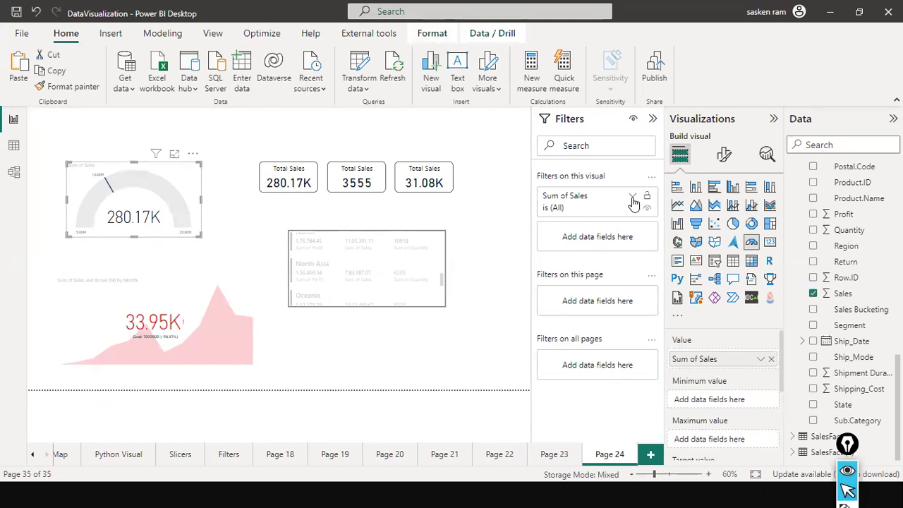
left_click(633, 200)
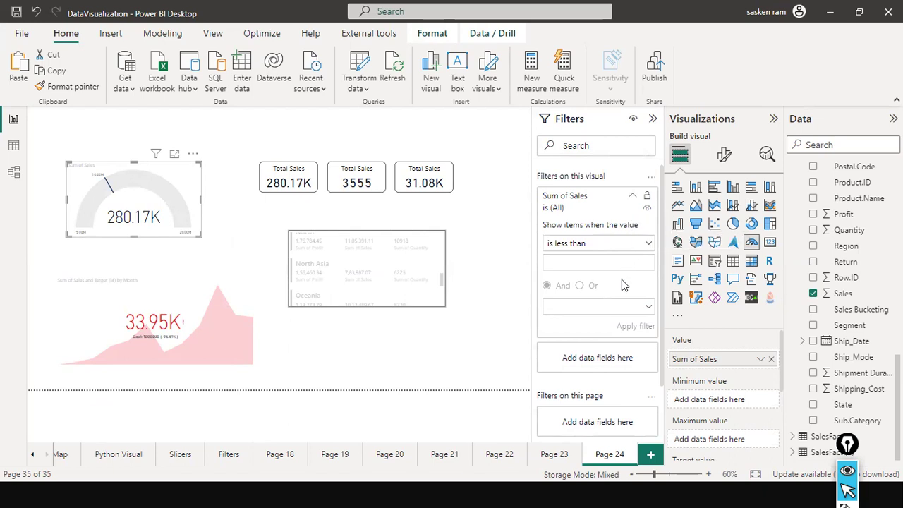
scroll(591, 384, "down", 2)
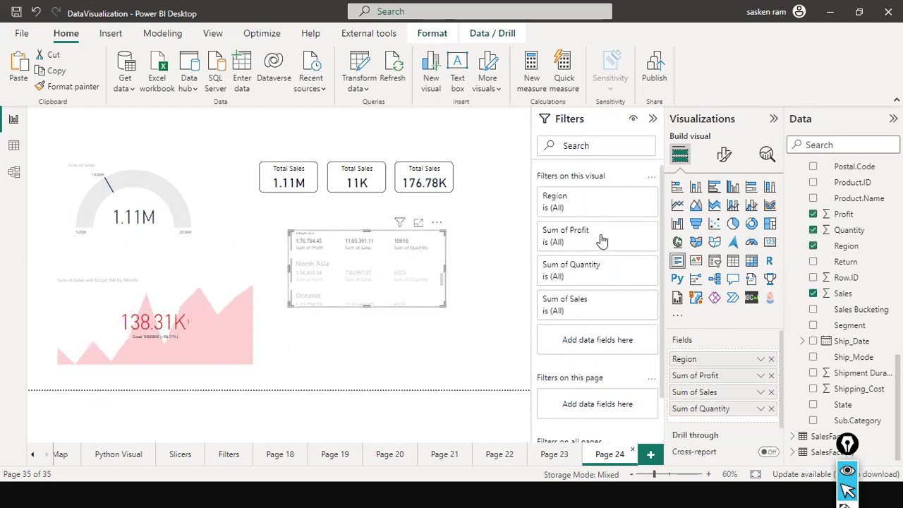
left_click(187, 282)
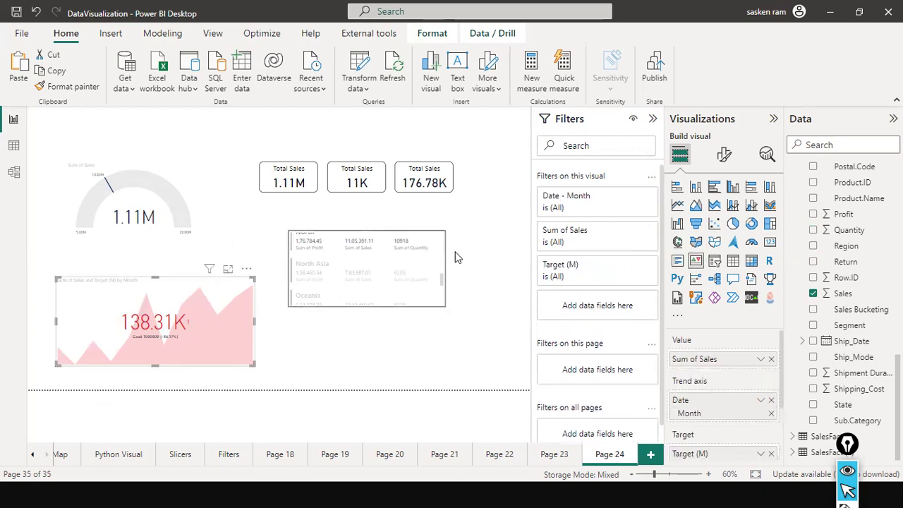
left_click(431, 261)
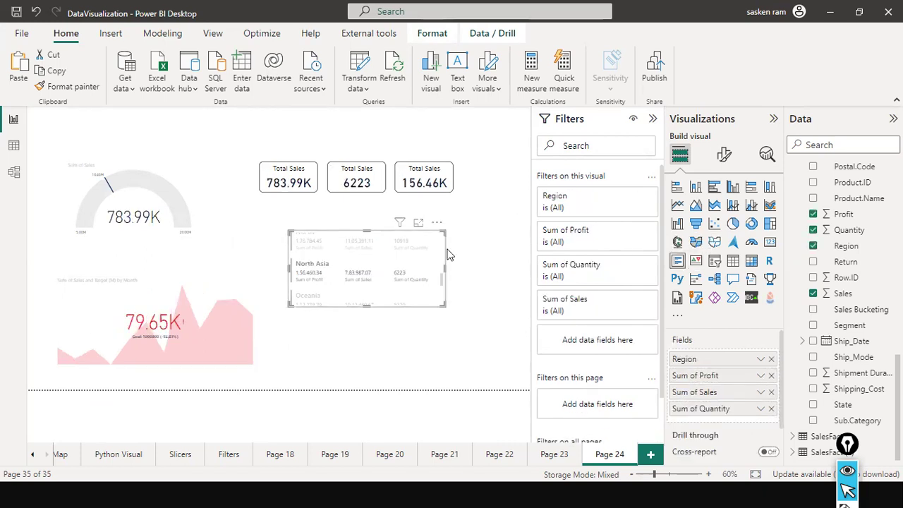
- Examine the Top N settings in the Region filter of the multi-row card
left_click(633, 198)
left_click(632, 198)
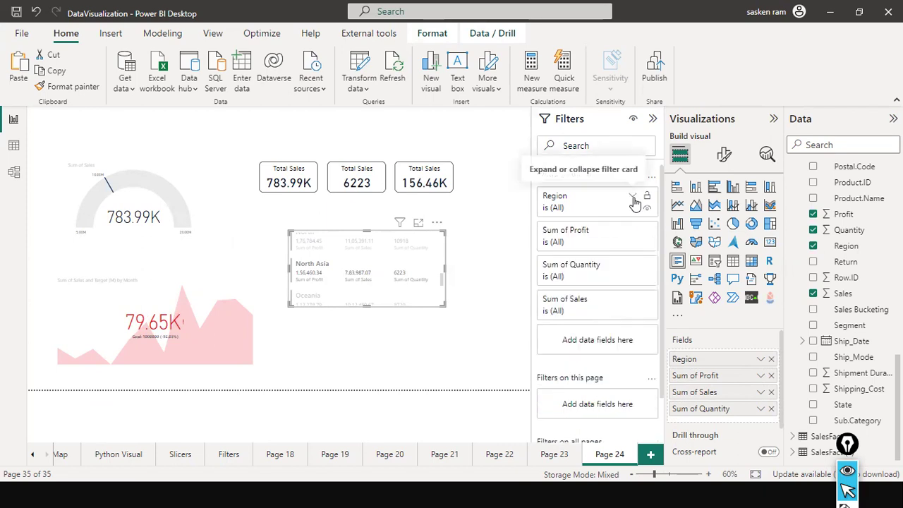
left_click(633, 199)
scroll(617, 310, "down", 4)
scroll(617, 323, "up", 4)
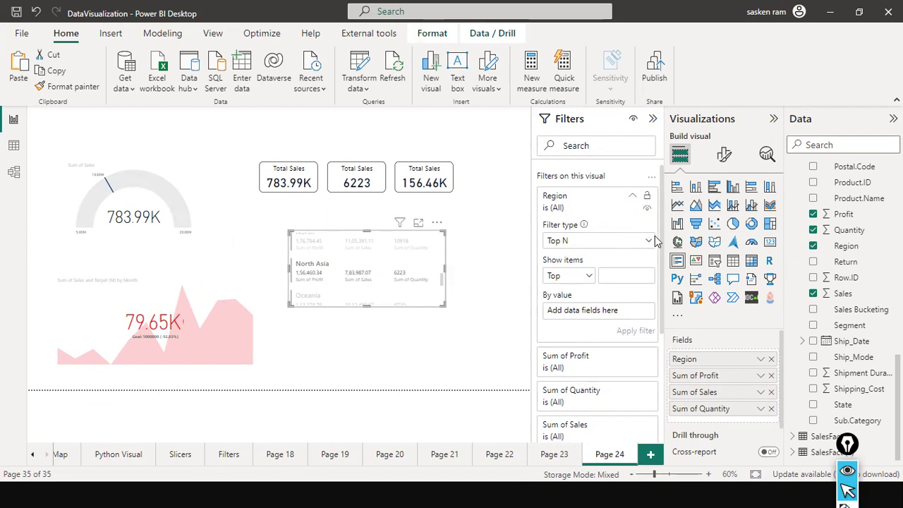
left_click(634, 199)
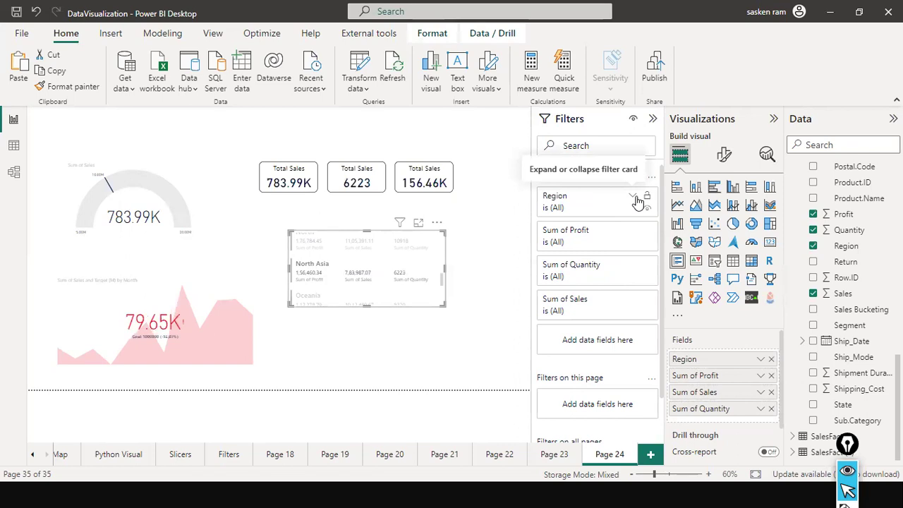
- Switch the multi-row card's Region filter to Basic filtering and select all regions
left_click(634, 199)
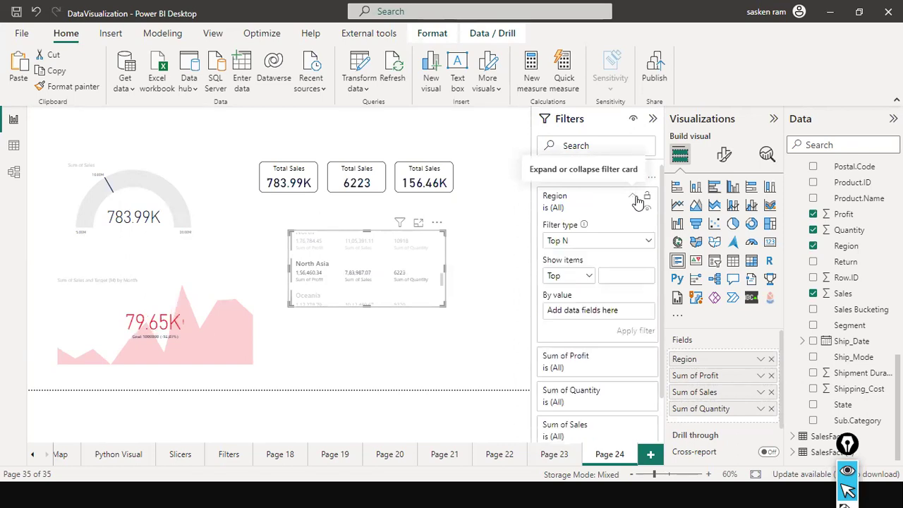
left_click(649, 242)
left_click(649, 246)
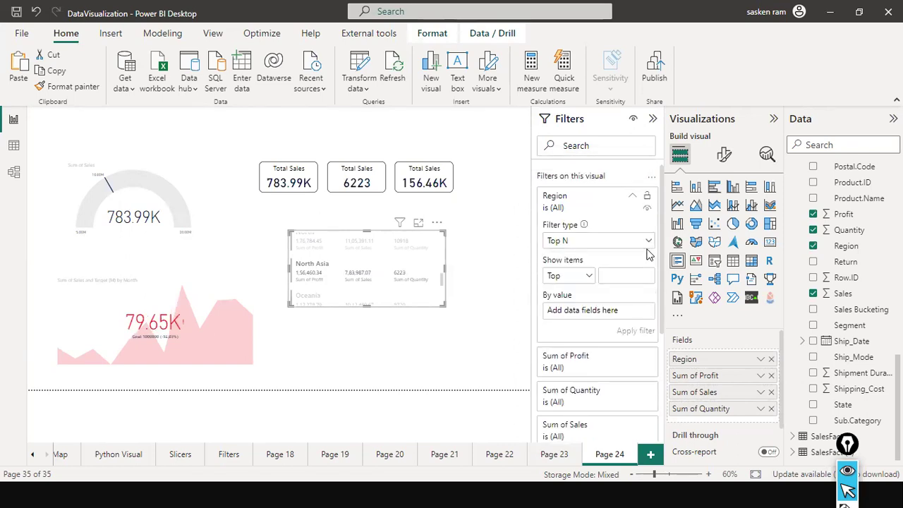
left_click(613, 249)
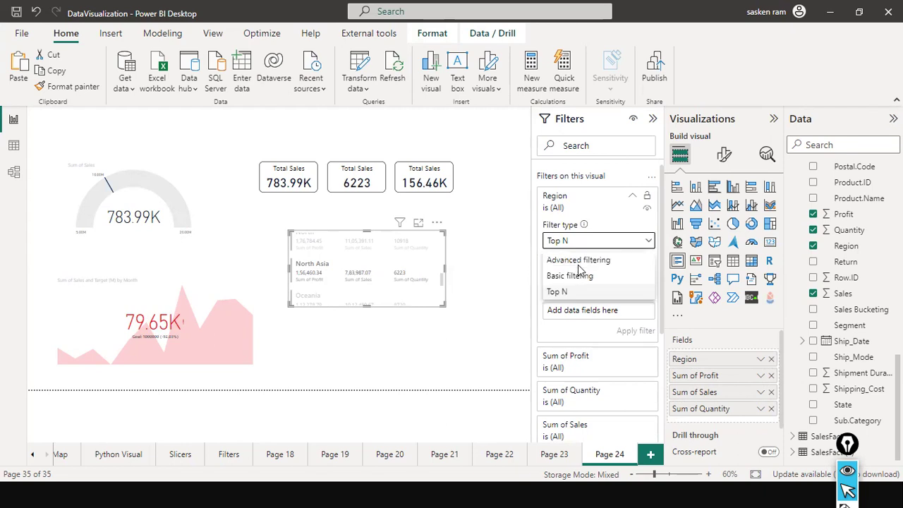
left_click(596, 276)
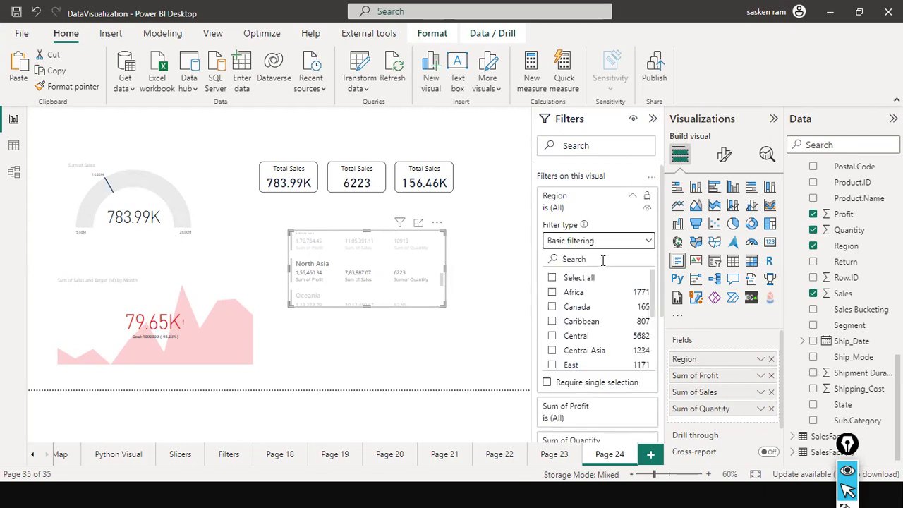
scroll(598, 297, "down", 3)
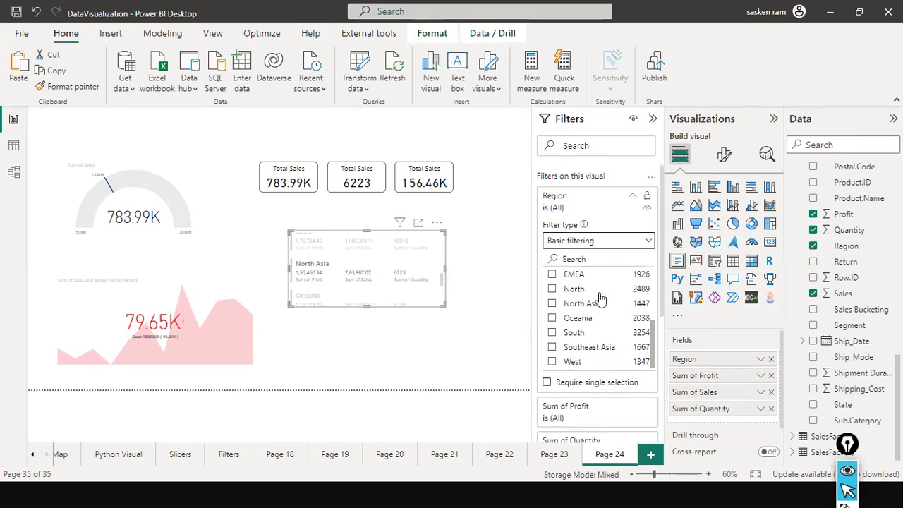
scroll(598, 298, "up", 3)
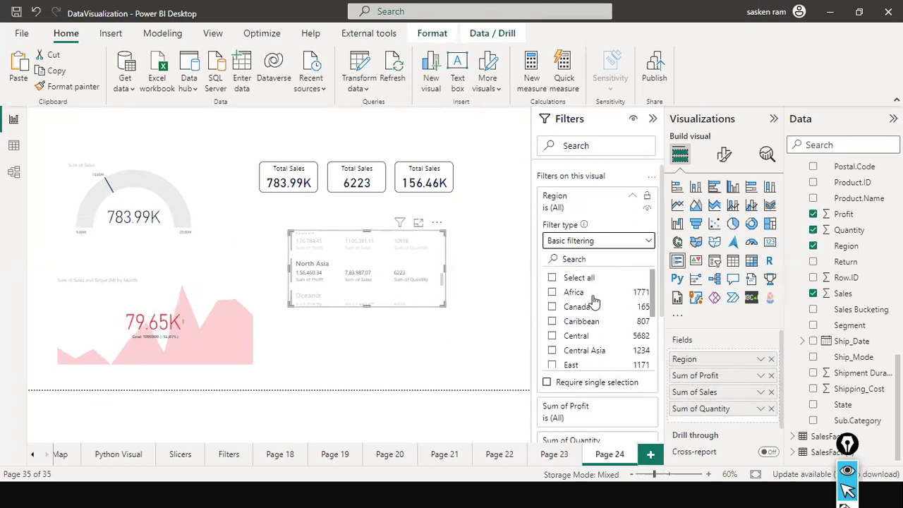
left_click(552, 278)
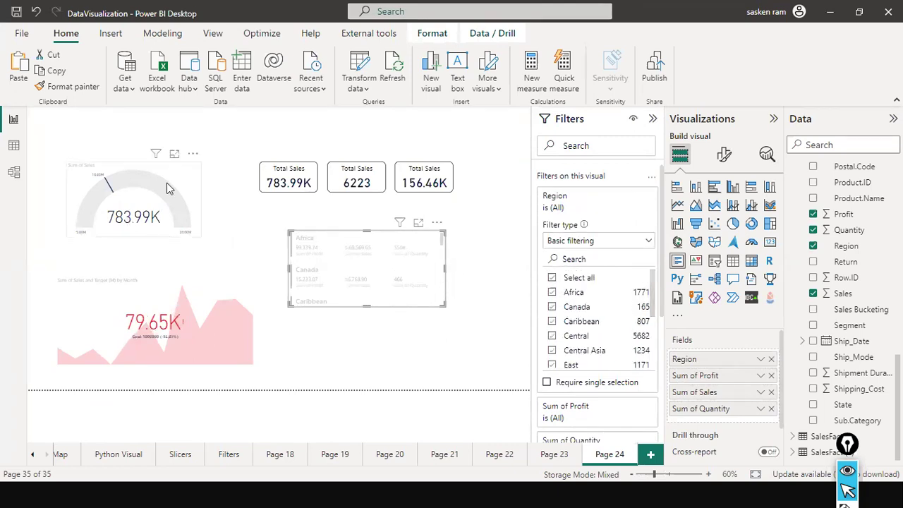
- Inspect the visual-level filters of the gauge and the three total cards while Africa is highlighted in the multi-row card
left_click(141, 198)
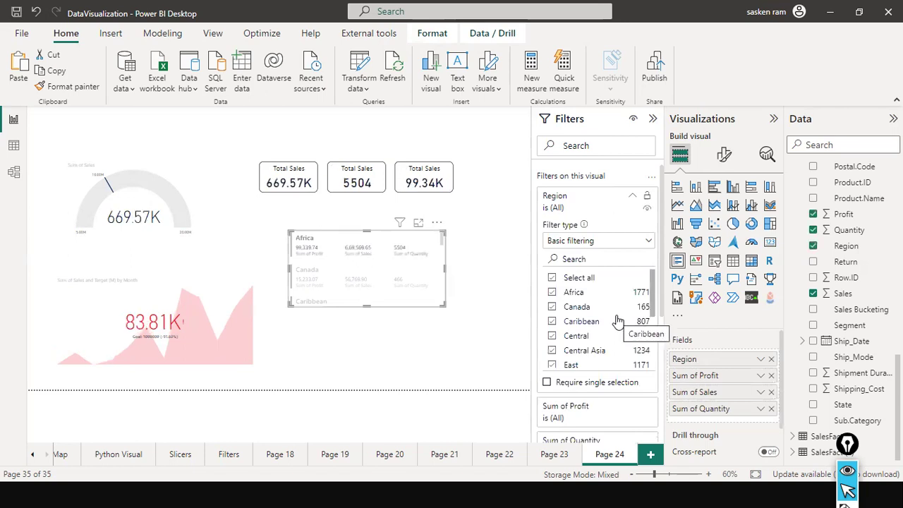
scroll(614, 355, "down", 3)
scroll(614, 355, "up", 3)
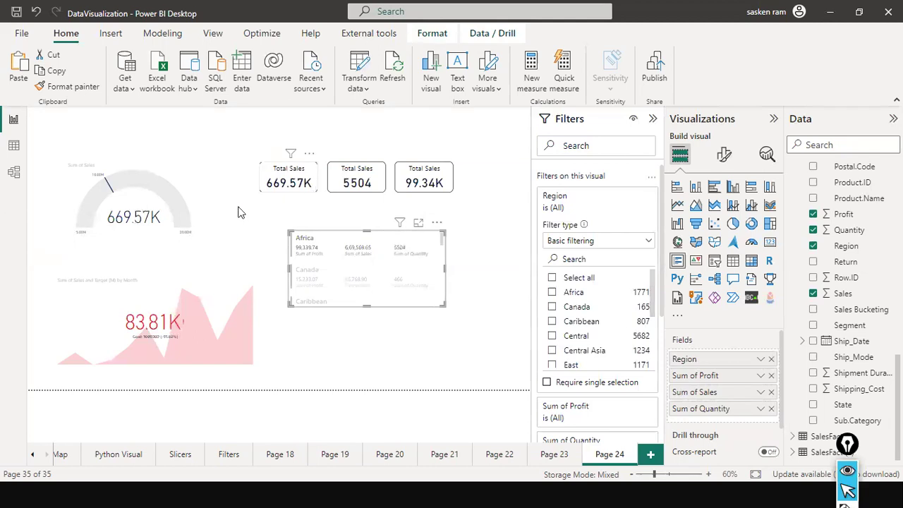
left_click(132, 234)
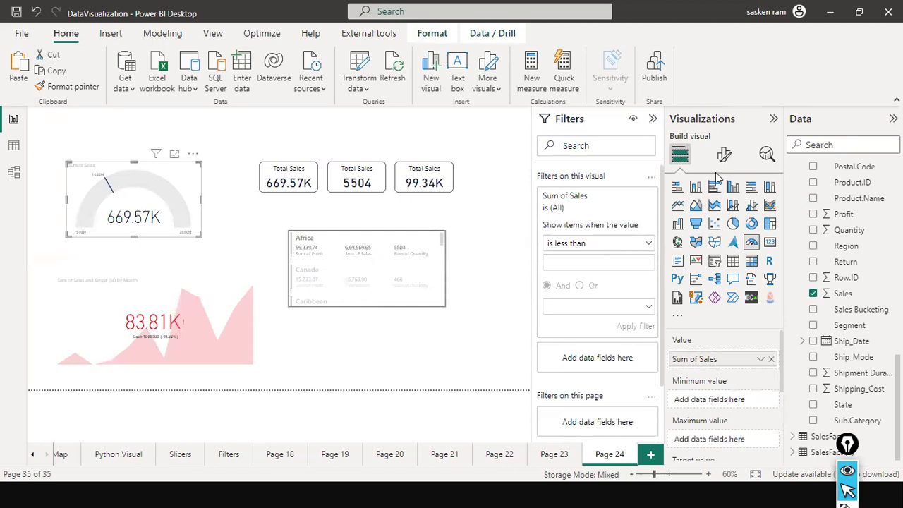
left_click(300, 185)
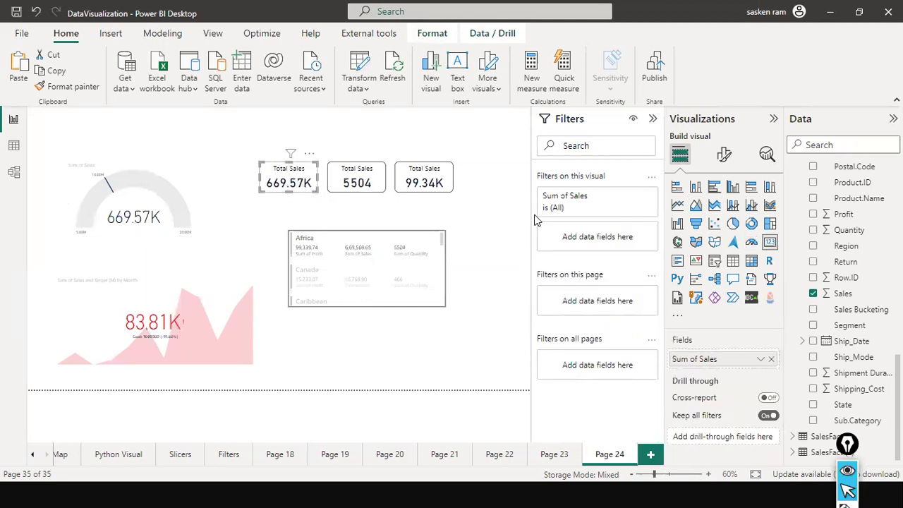
left_click(357, 192)
left_click(409, 187)
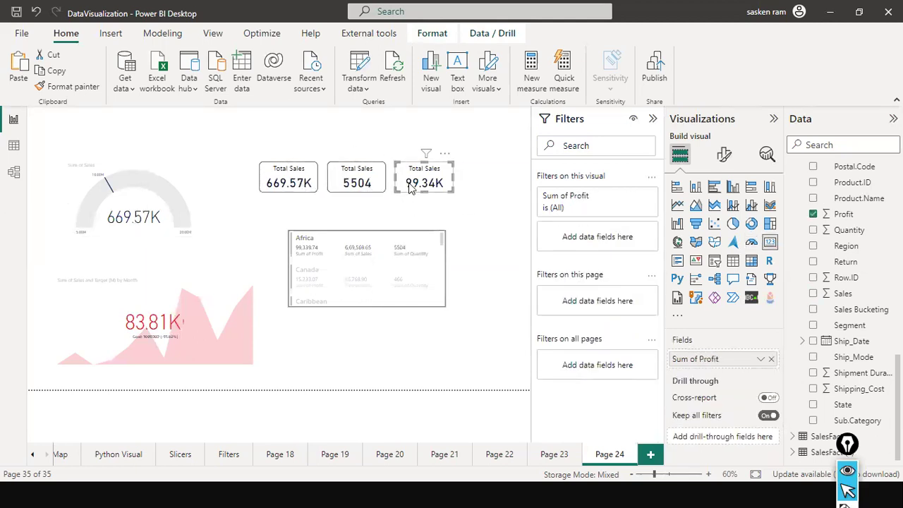
- Highlight Caribbean in the multi-row card and try to delete the card
left_click(395, 302)
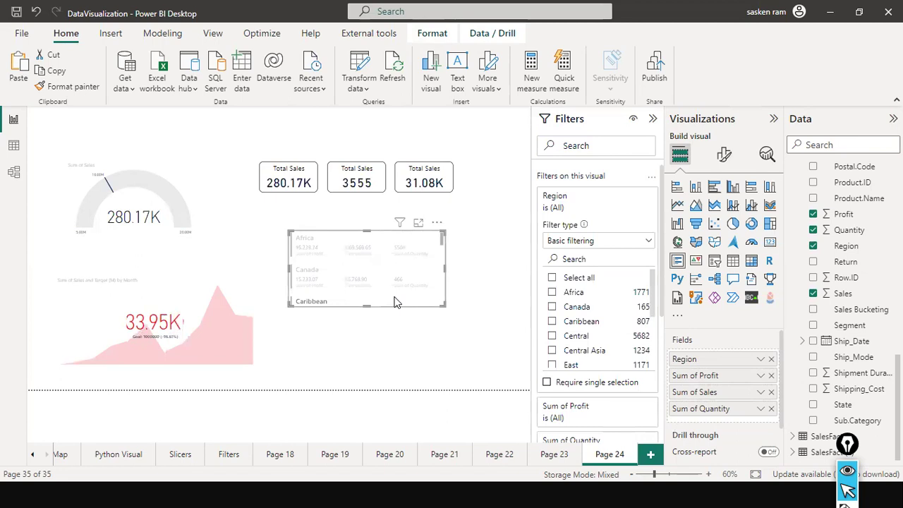
key("Delete")
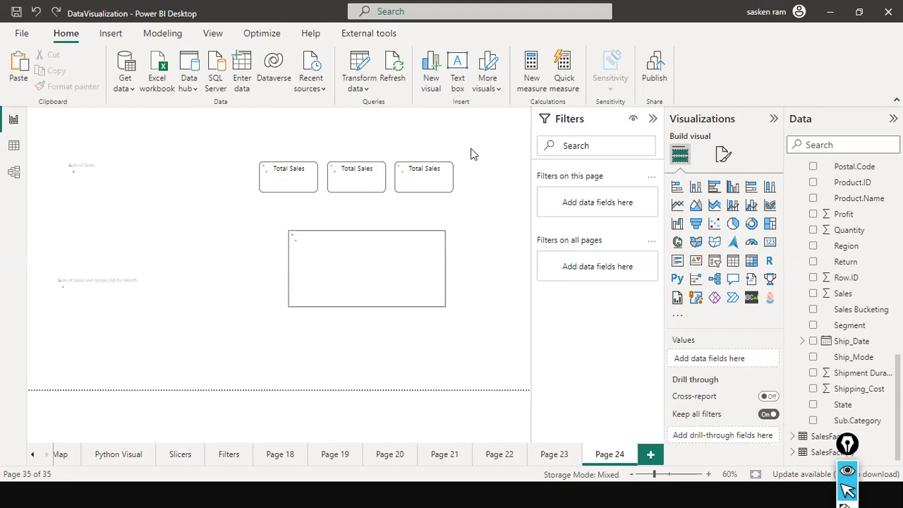
left_click(397, 294)
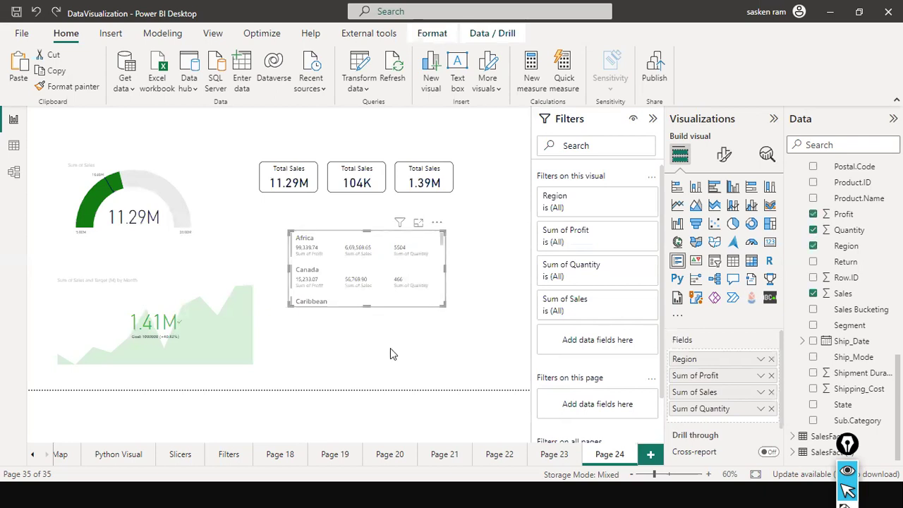
- Compare the filters affecting the gauge without a highlighted region and with Canada highlighted in the multi-row card
left_click(286, 274)
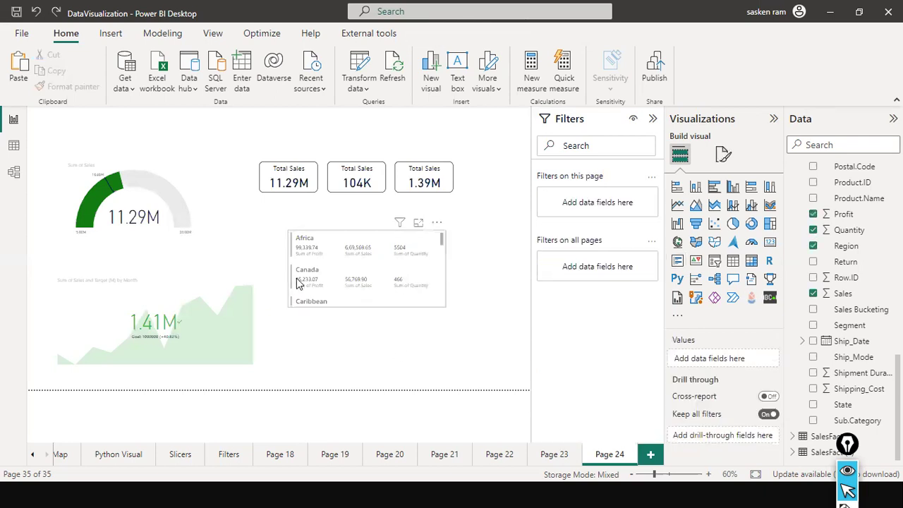
left_click(297, 279)
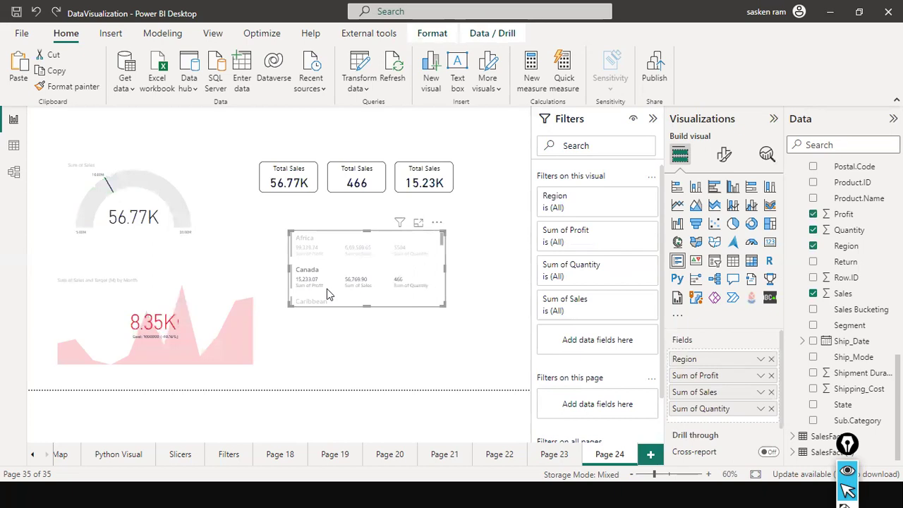
left_click(431, 241)
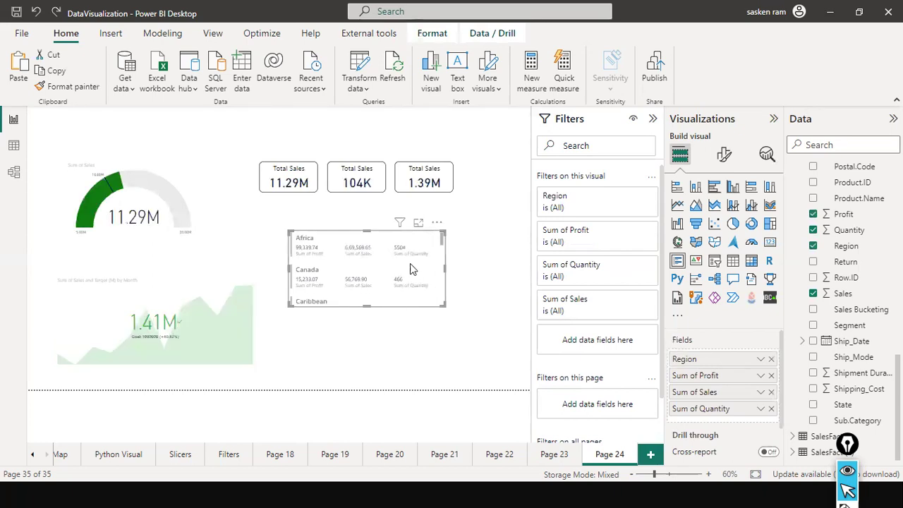
left_click(154, 156)
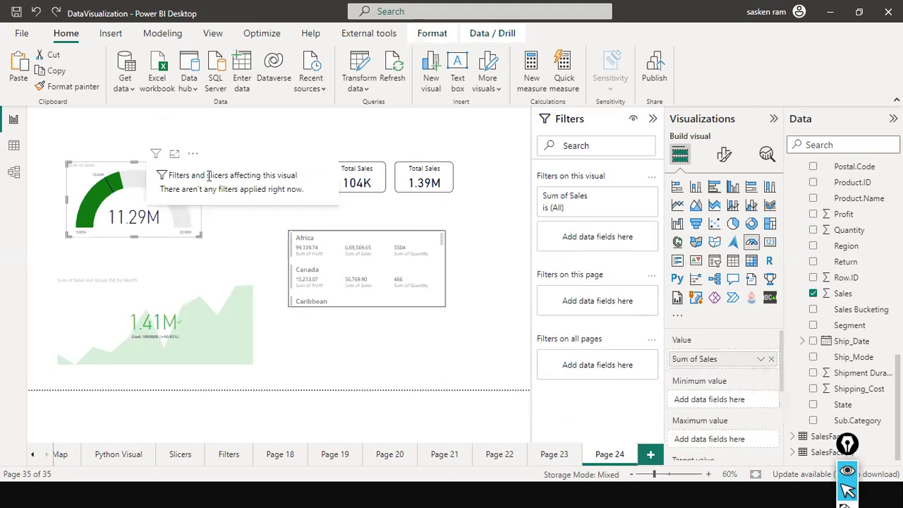
left_click(319, 286)
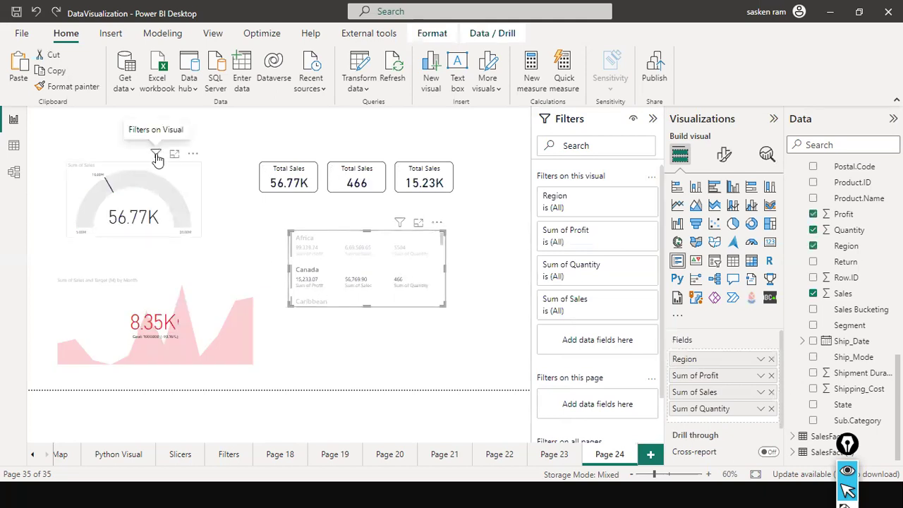
left_click(157, 157)
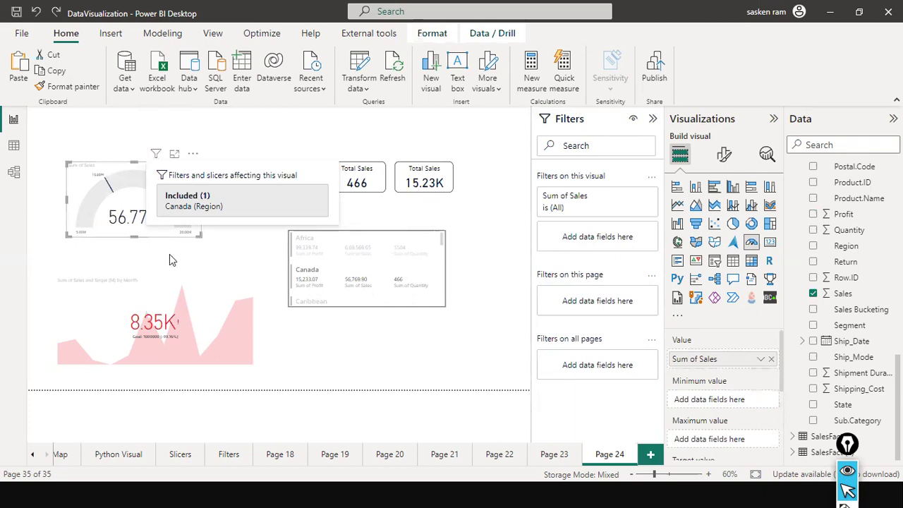
- Clear the Canada highlight and move the multi-row card slightly upward
left_click(433, 275)
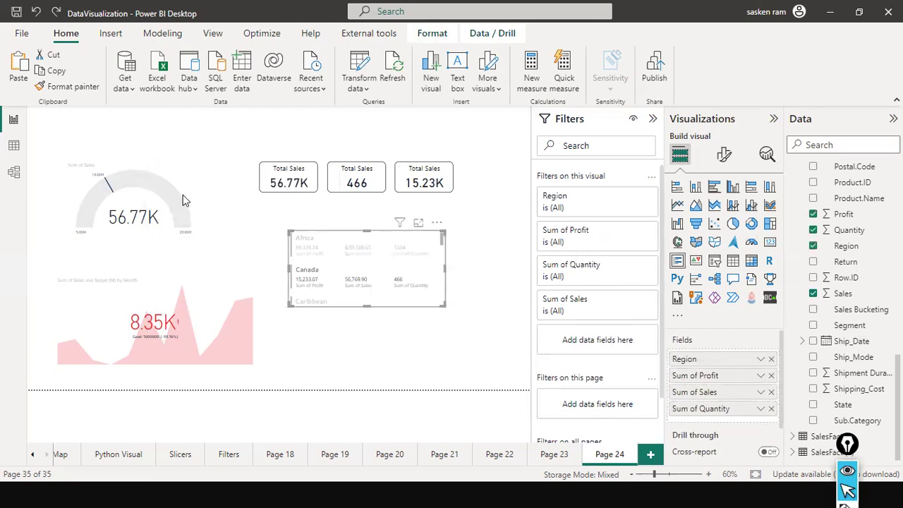
left_click(338, 244)
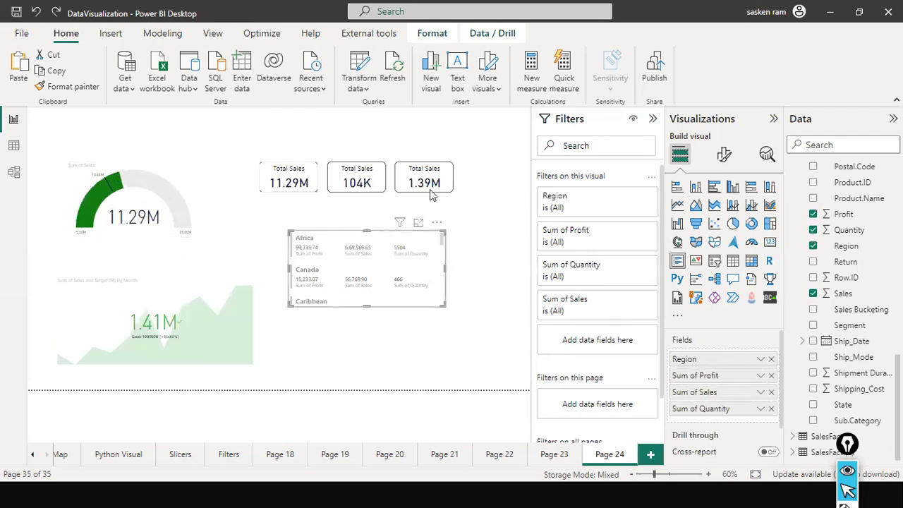
left_click_drag(412, 298, 388, 297)
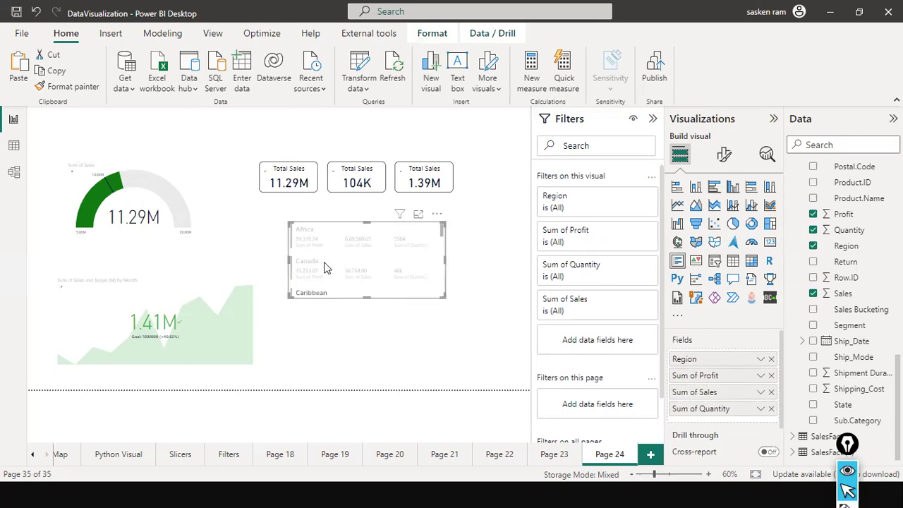
- Highlight Canada in the multi-row card instead of Caribbean and check which filters affect the gauge
left_click(360, 290)
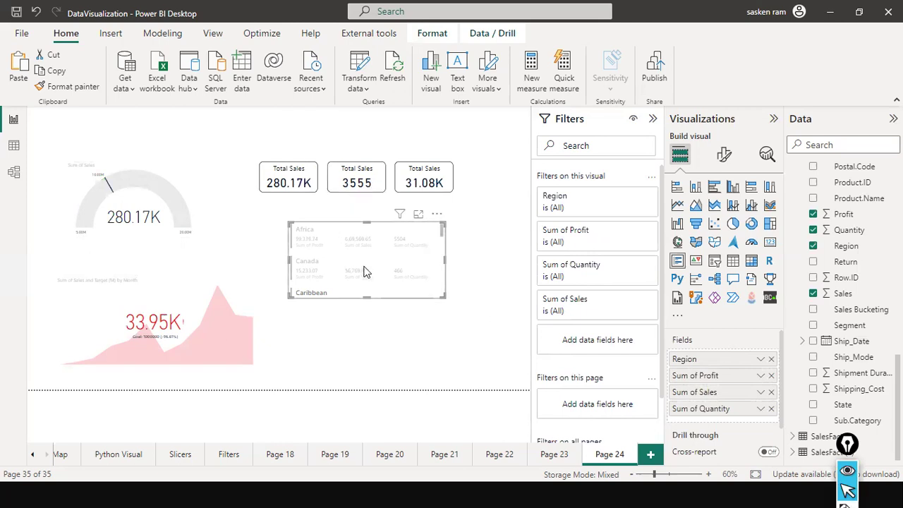
left_click(369, 242)
left_click(300, 266)
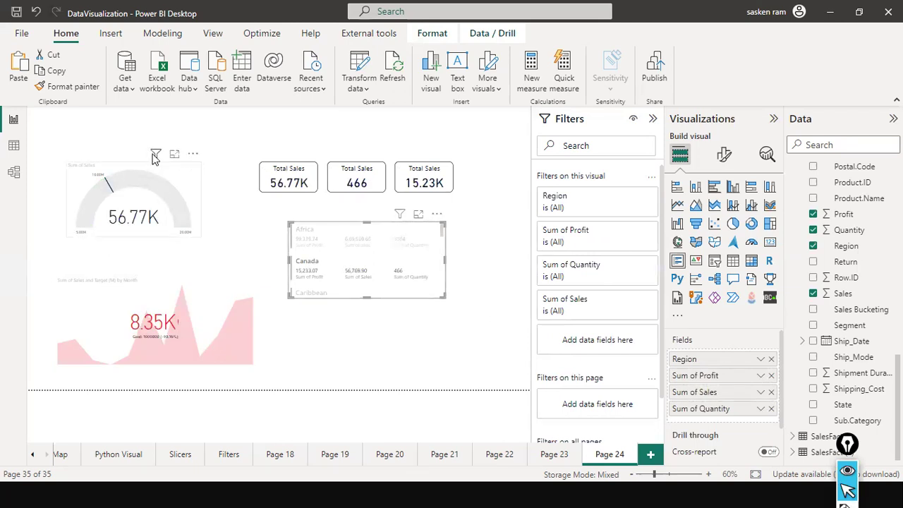
left_click(155, 155)
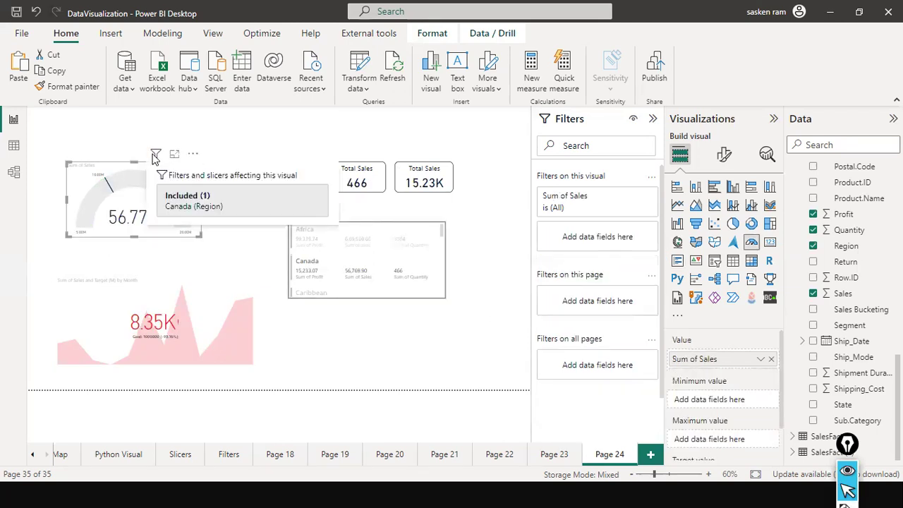
- Clear the region highlight, make the multi-row card slightly taller and place it directly below the three total cards
left_click(423, 233)
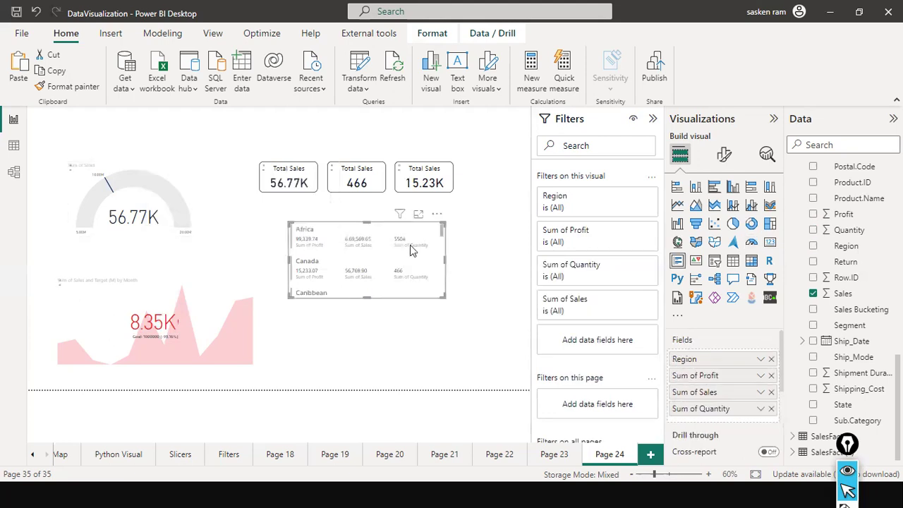
left_click(415, 253)
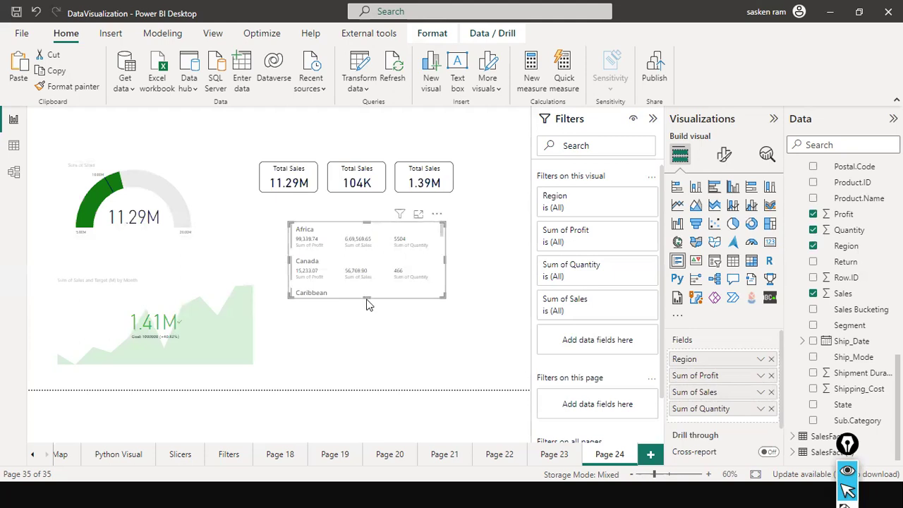
left_click_drag(369, 318, 367, 310)
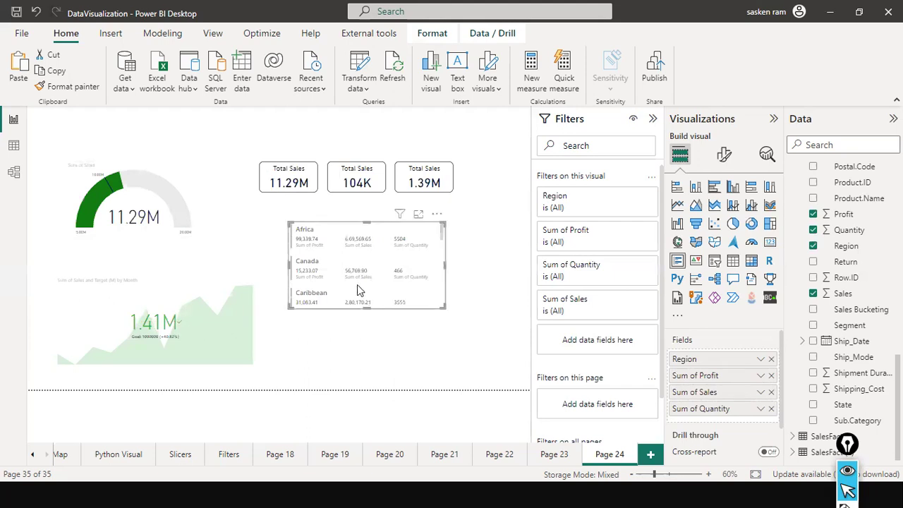
left_click_drag(413, 265, 393, 244)
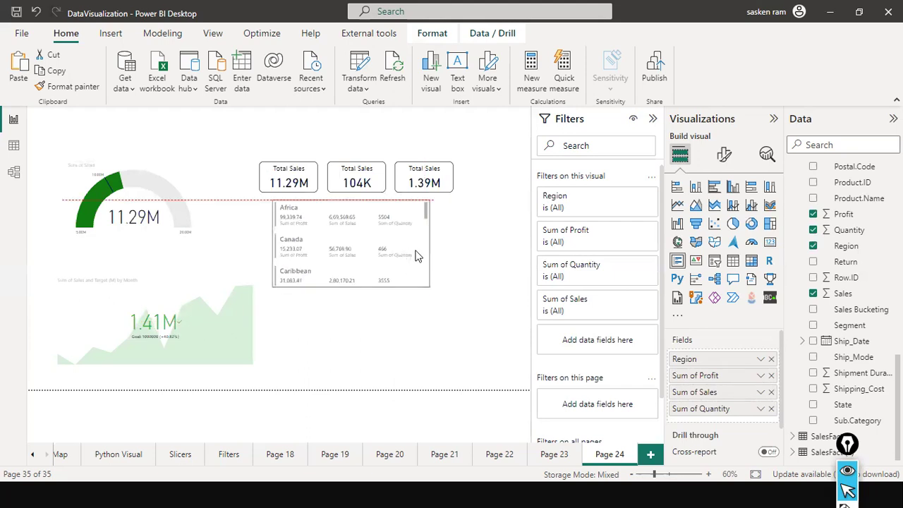
- Check the filters affecting the gauge with Canada highlighted again, and clear the highlight and the visual selection
left_click(337, 243)
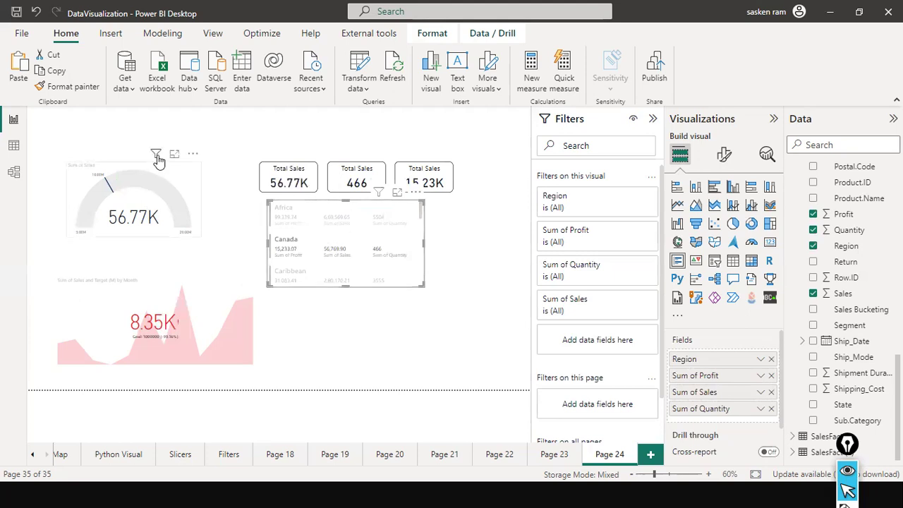
left_click(158, 158)
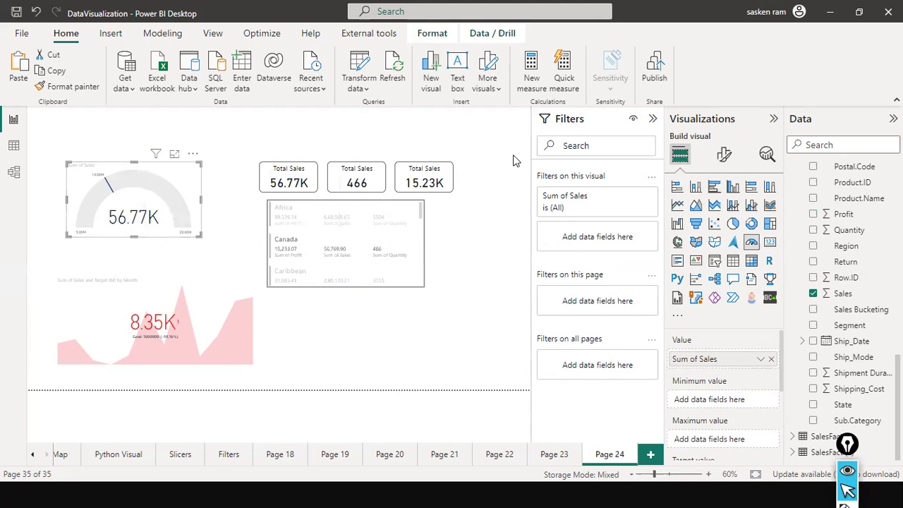
left_click(406, 238)
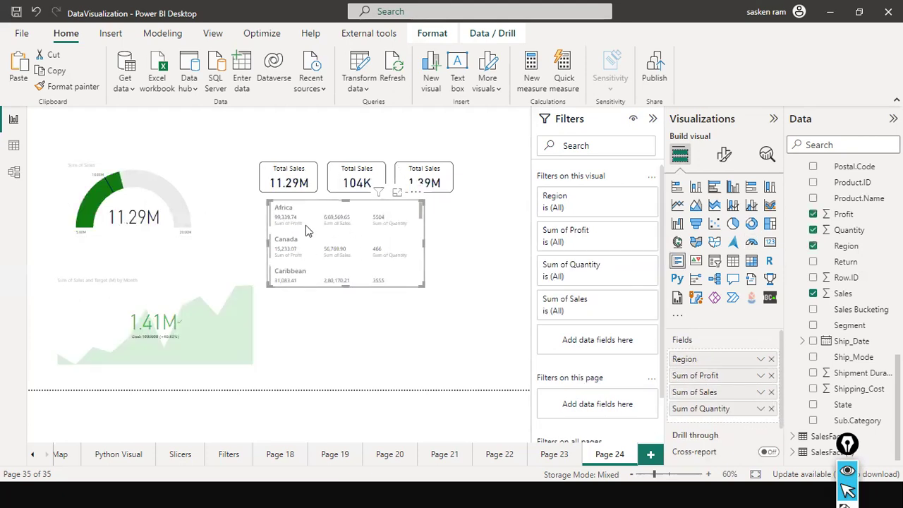
left_click(502, 312)
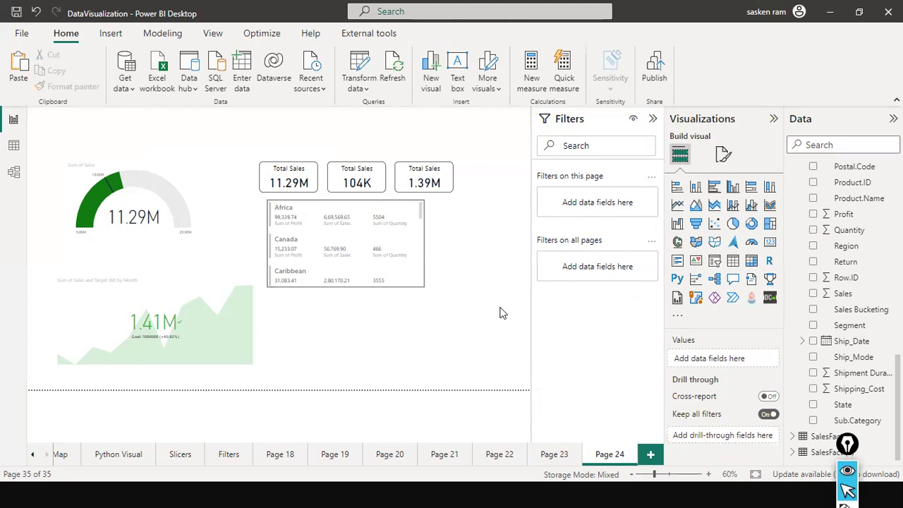
left_click(22, 34)
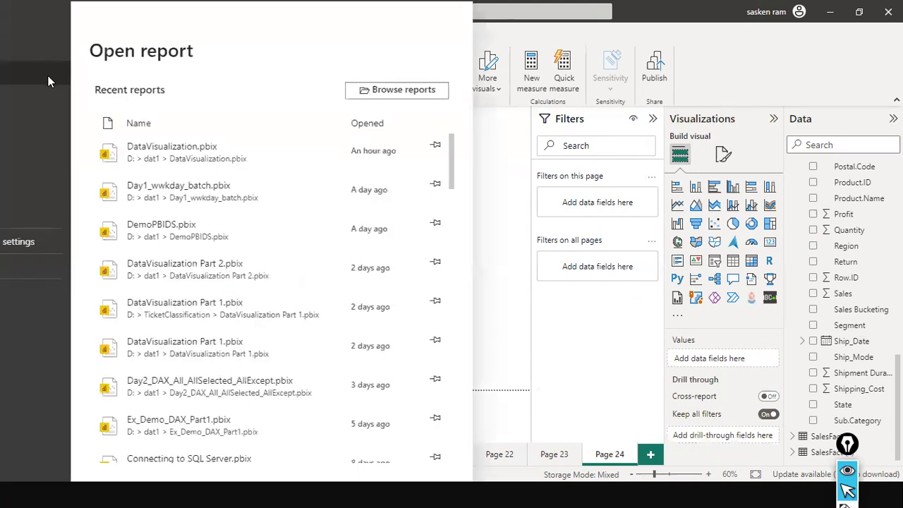
left_click(49, 93)
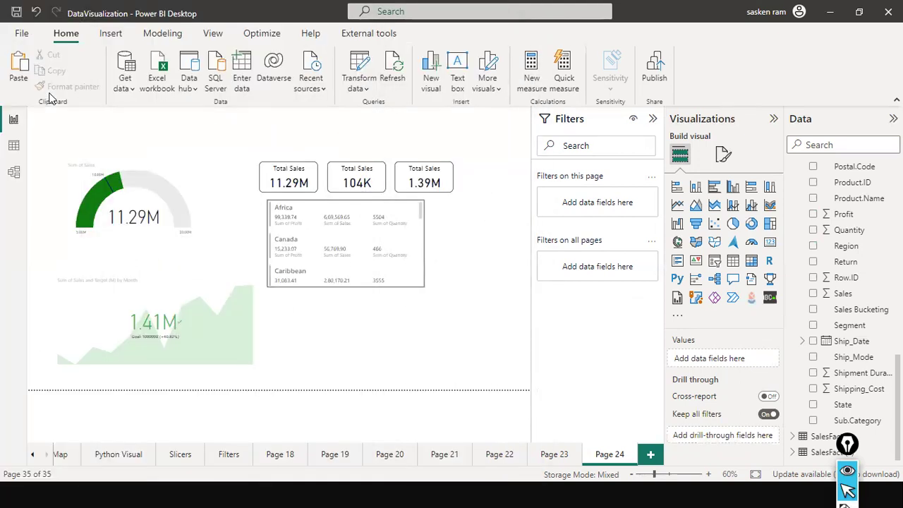